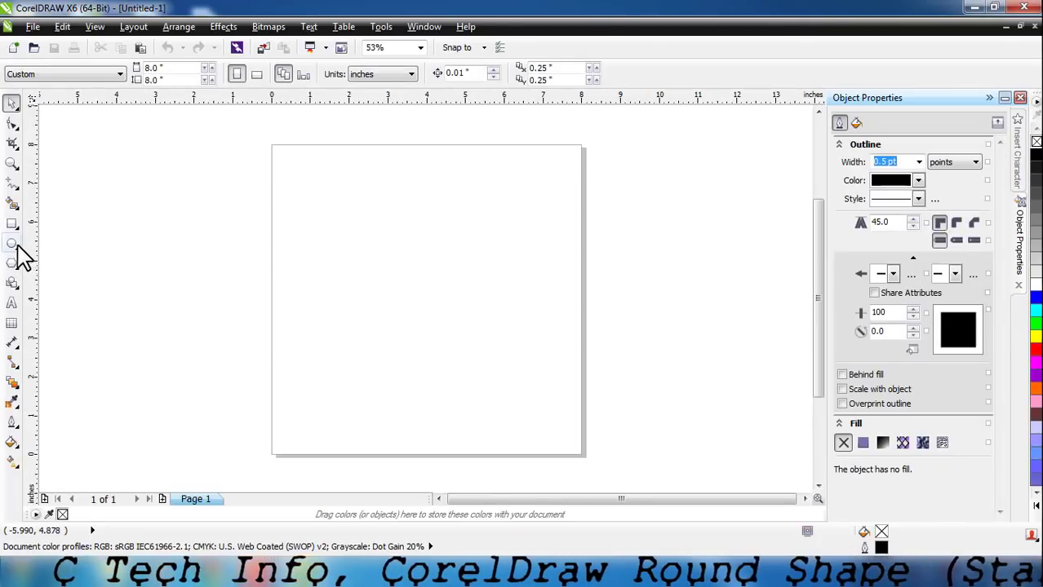
# Draw a rectangle about 7.93 by 8.01 inches over the whole page and fill it black.
pyautogui.click(12, 225)
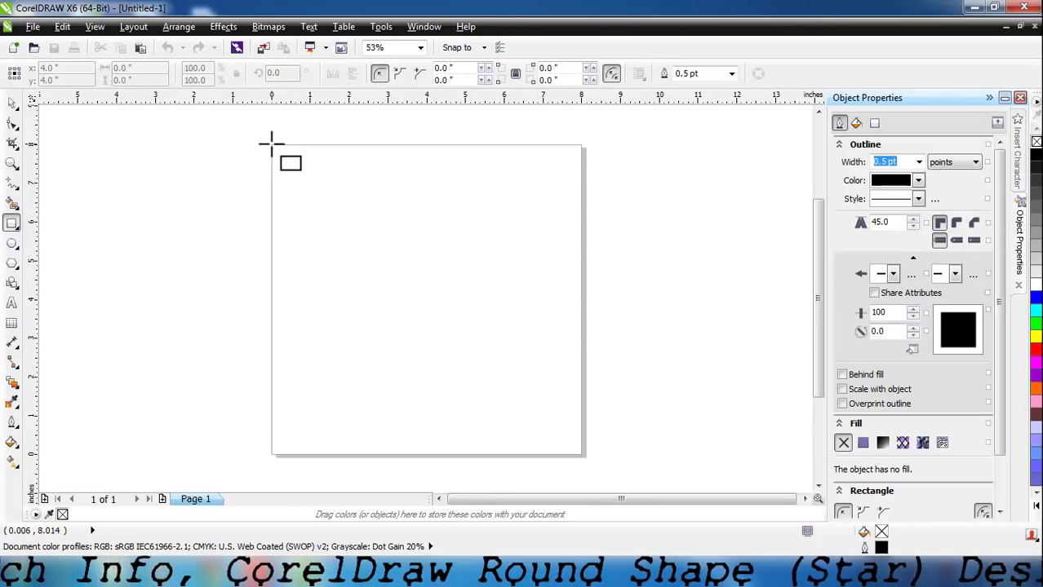
pyautogui.moveTo(272, 144); pyautogui.dragTo(314, 214)
pyautogui.moveTo(378, 298); pyautogui.dragTo(579, 454)
pyautogui.click(1035, 156)
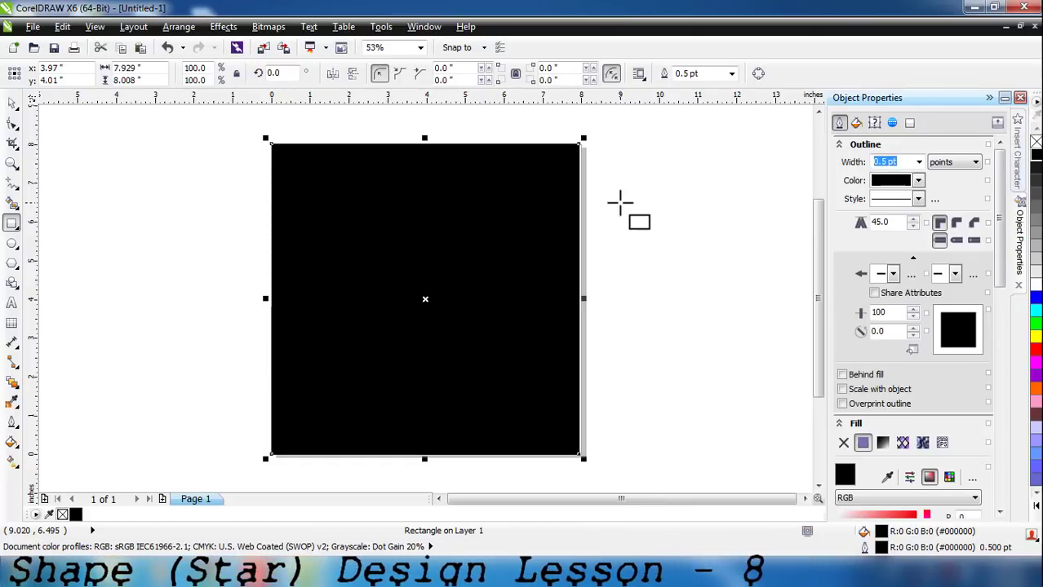
# Draw a perfect circle about 6.98 inches in diameter on the empty area beside the black square.
pyautogui.click(12, 243)
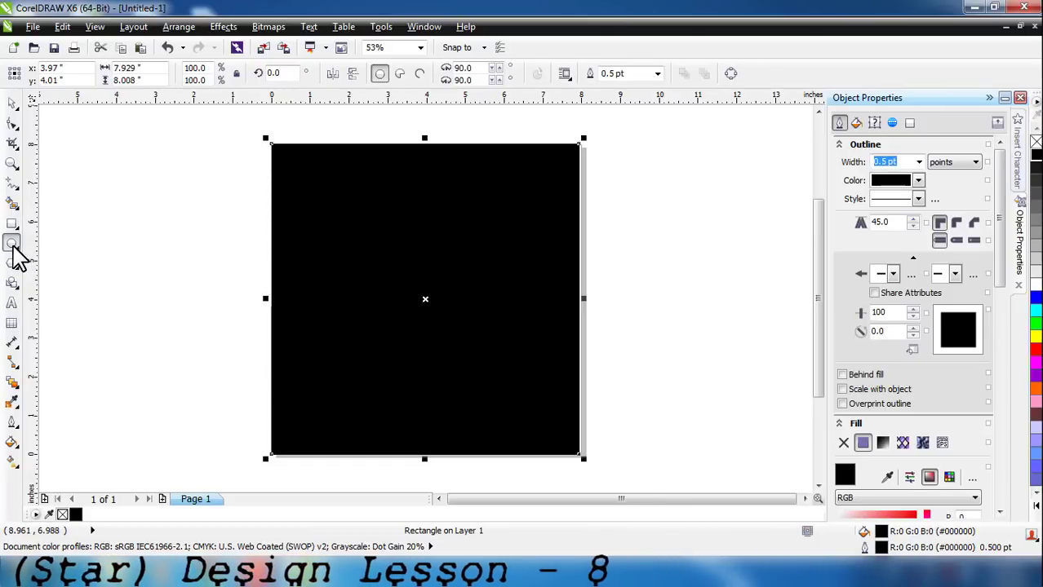
pyautogui.rightClick(12, 245)
pyautogui.click(10, 244)
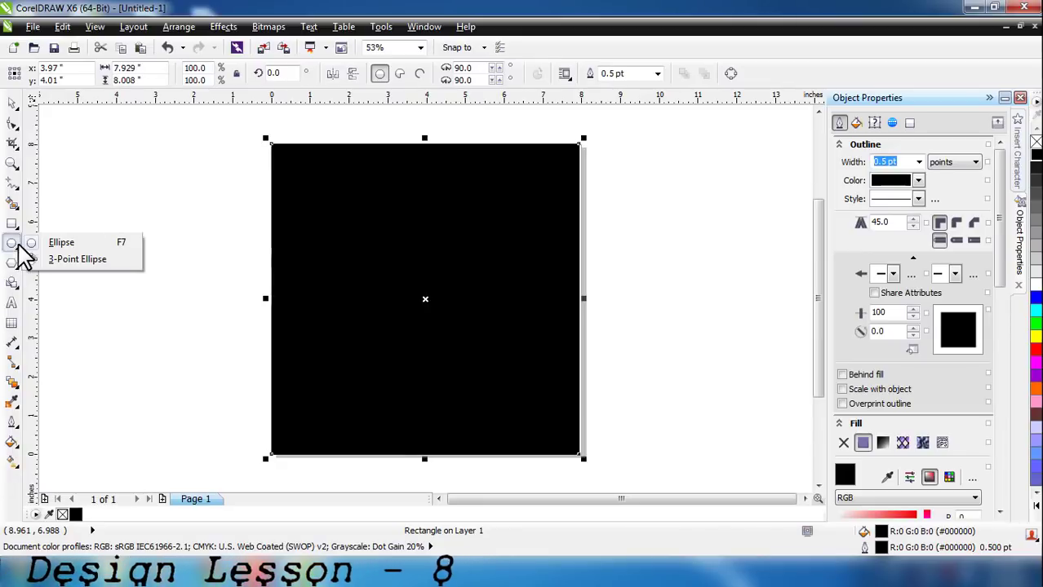
pyautogui.click(36, 245)
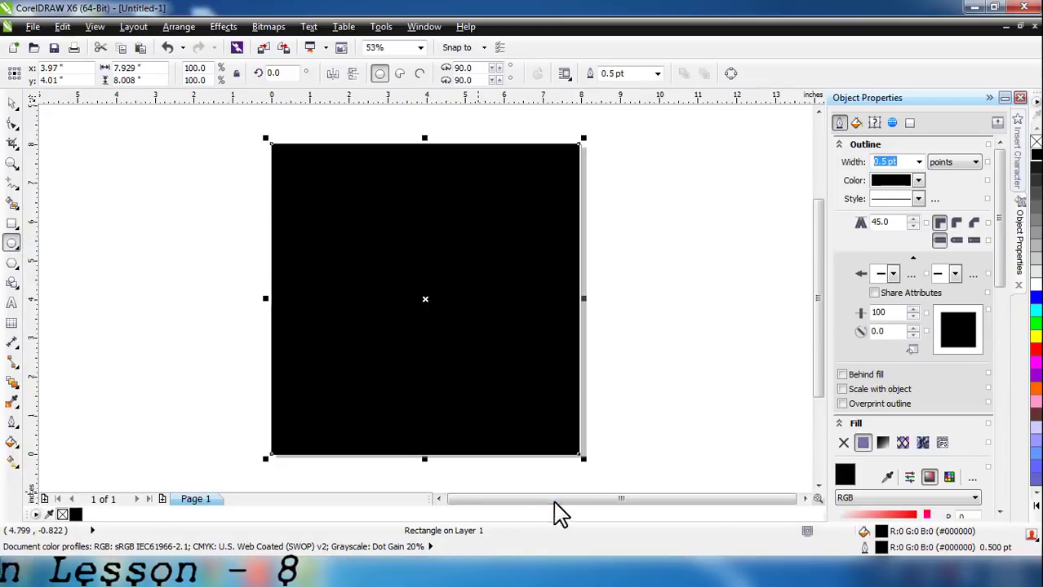
pyautogui.moveTo(557, 510); pyautogui.dragTo(514, 512)
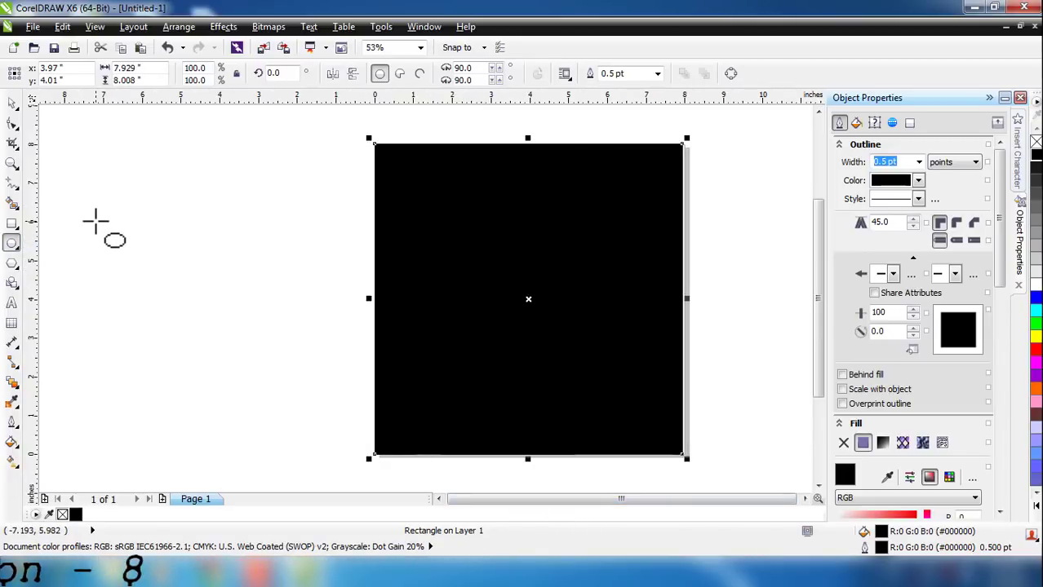
pyautogui.moveTo(76, 182); pyautogui.dragTo(279, 454)
pyautogui.moveTo(214, 314); pyautogui.dragTo(217, 287)
# Add a concentric inner copy of the circle about 5.29 inches wide and combine both circles with Back Minus Front.
pyautogui.press('shift')
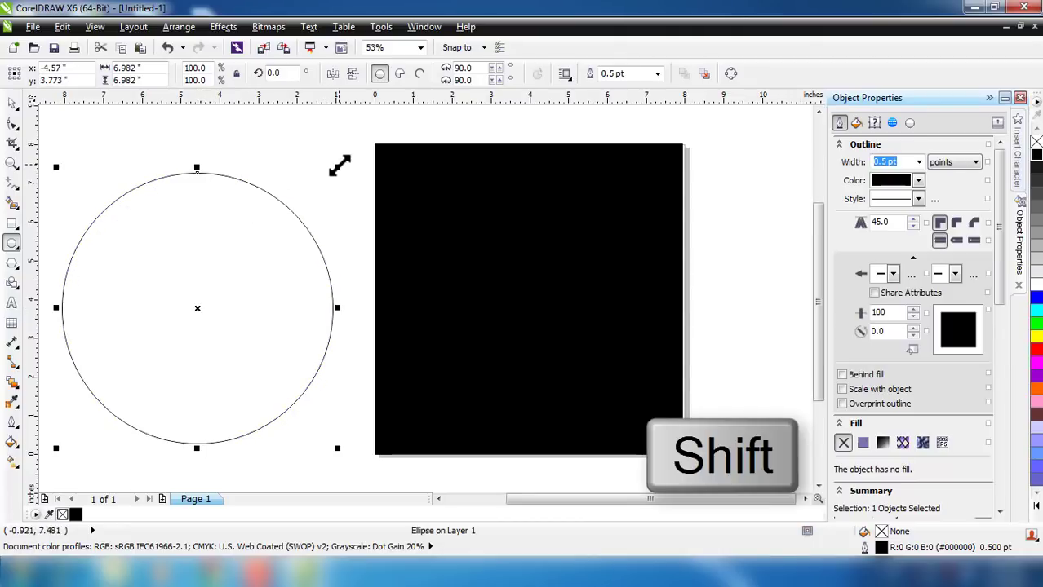
pyautogui.moveTo(337, 172); pyautogui.dragTo(318, 198)
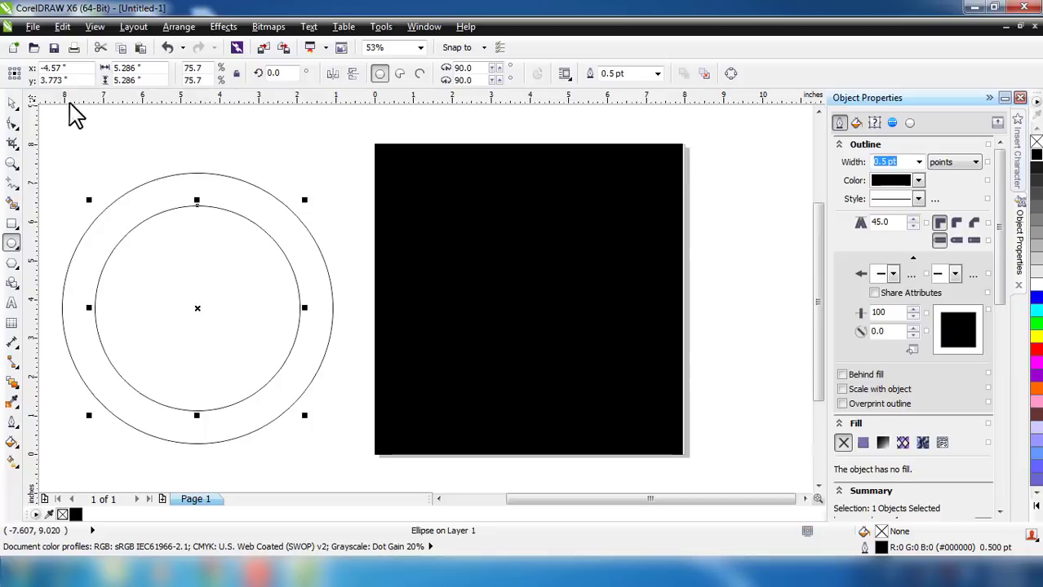
pyautogui.click(12, 104)
pyautogui.moveTo(53, 143); pyautogui.dragTo(348, 469)
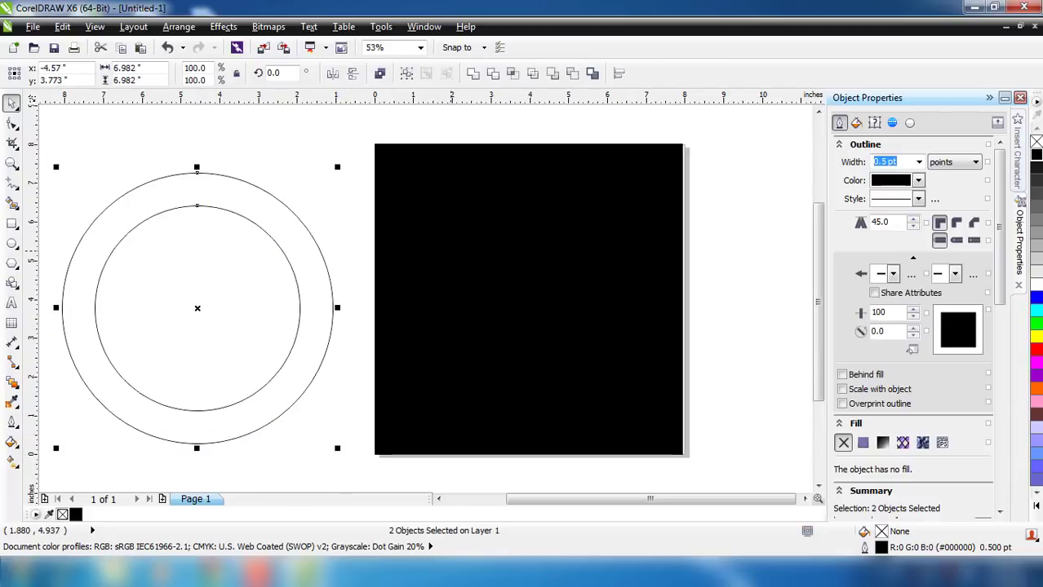
pyautogui.click(573, 77)
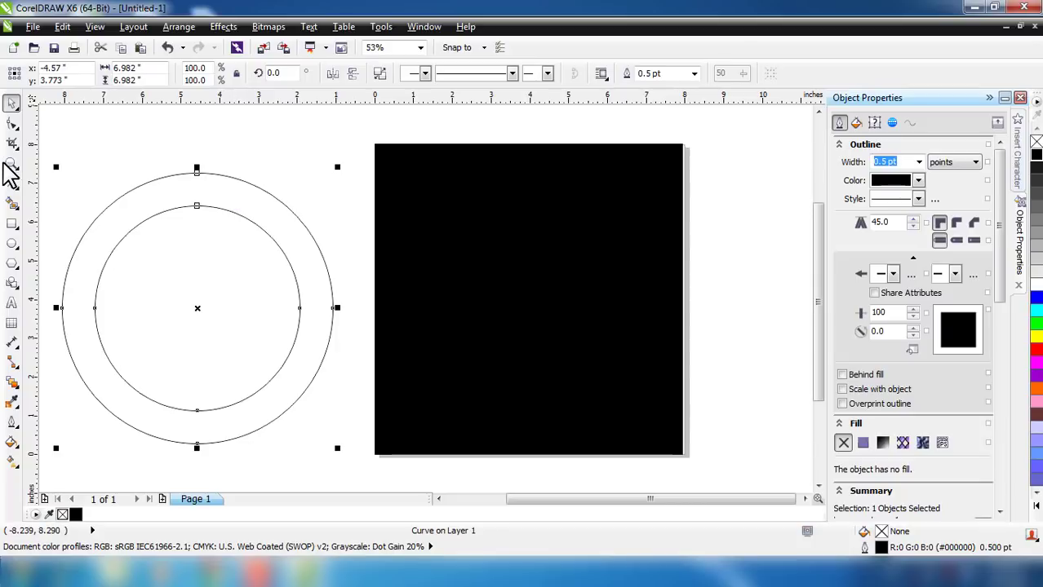
# Fill the band between the two circles with blue using the Smart Fill tool.
pyautogui.click(13, 204)
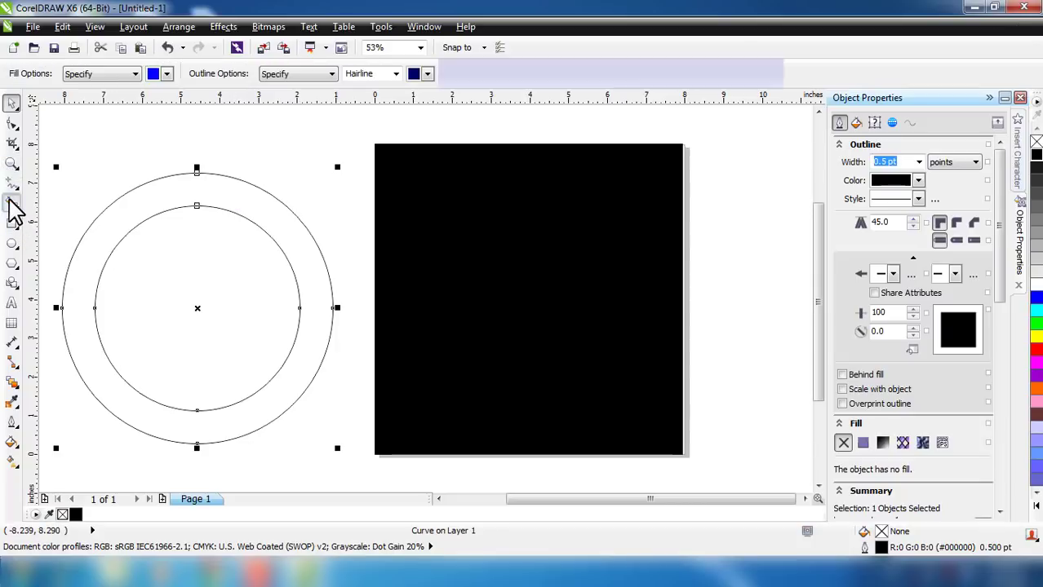
pyautogui.click(168, 73)
pyautogui.click(174, 114)
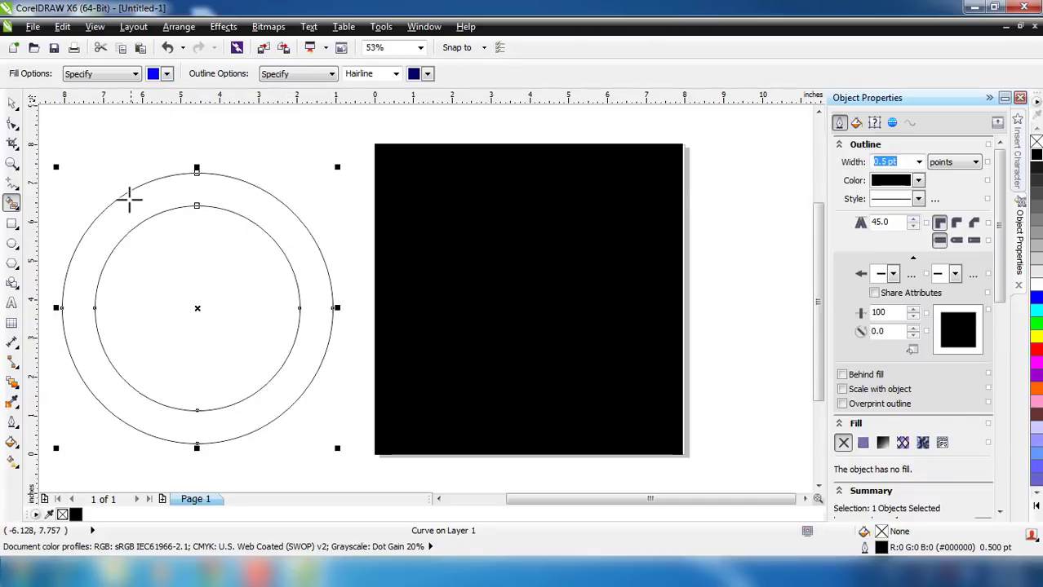
pyautogui.click(137, 208)
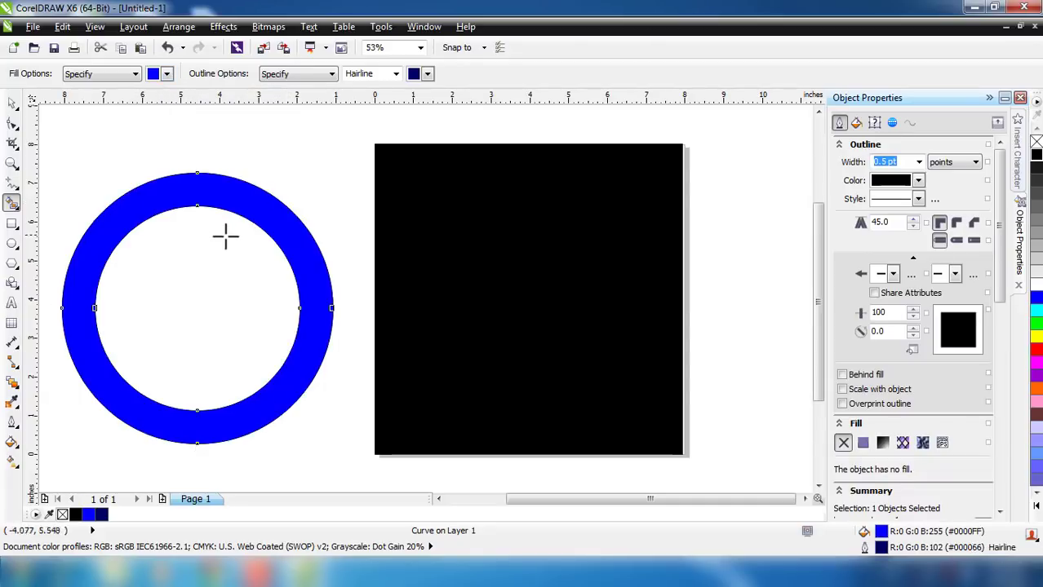
# Move the blue ring onto the middle of the black square and delete the leftover unfilled ring.
pyautogui.click(15, 123)
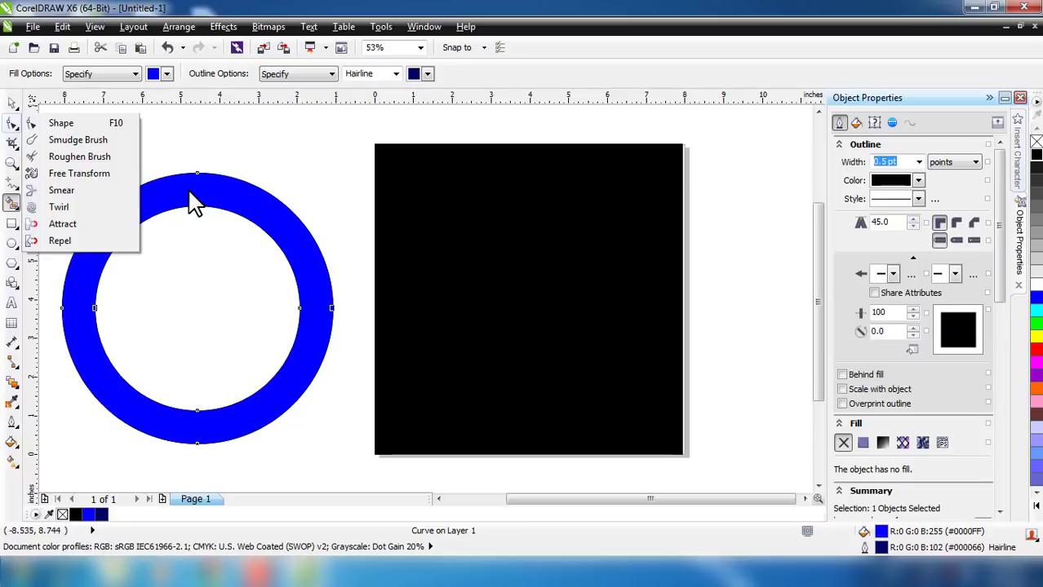
pyautogui.click(13, 103)
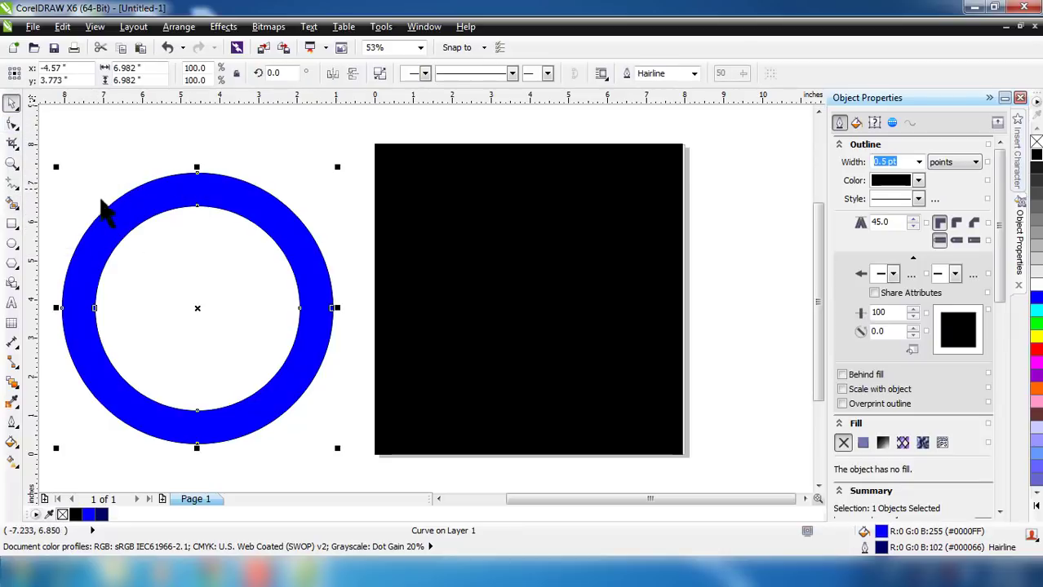
pyautogui.moveTo(117, 218); pyautogui.dragTo(444, 205)
pyautogui.click(307, 246)
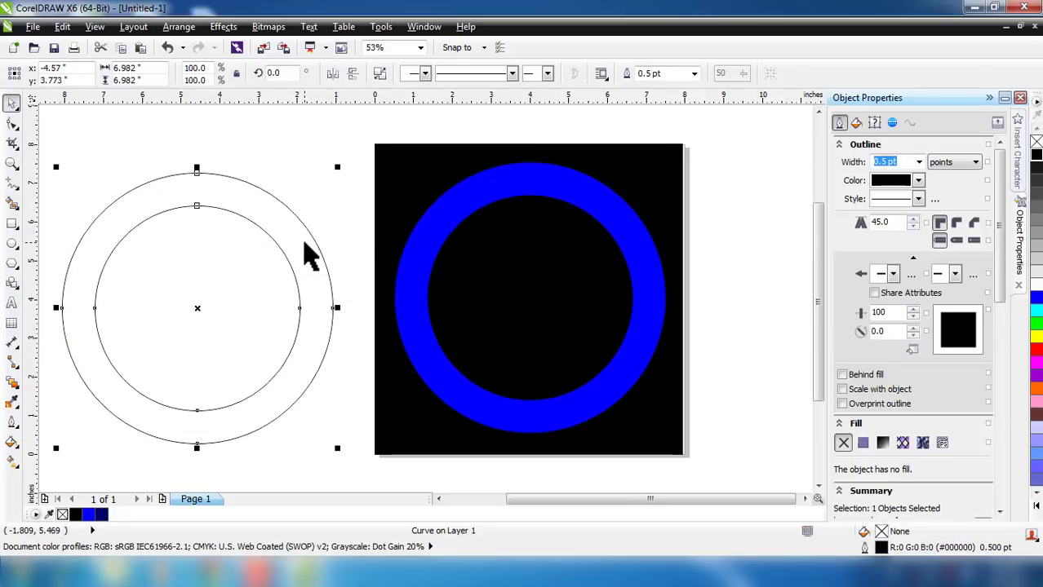
pyautogui.press('Delete')
# Set the outline width of the blue ring to None in the Object Properties.
pyautogui.click(626, 367)
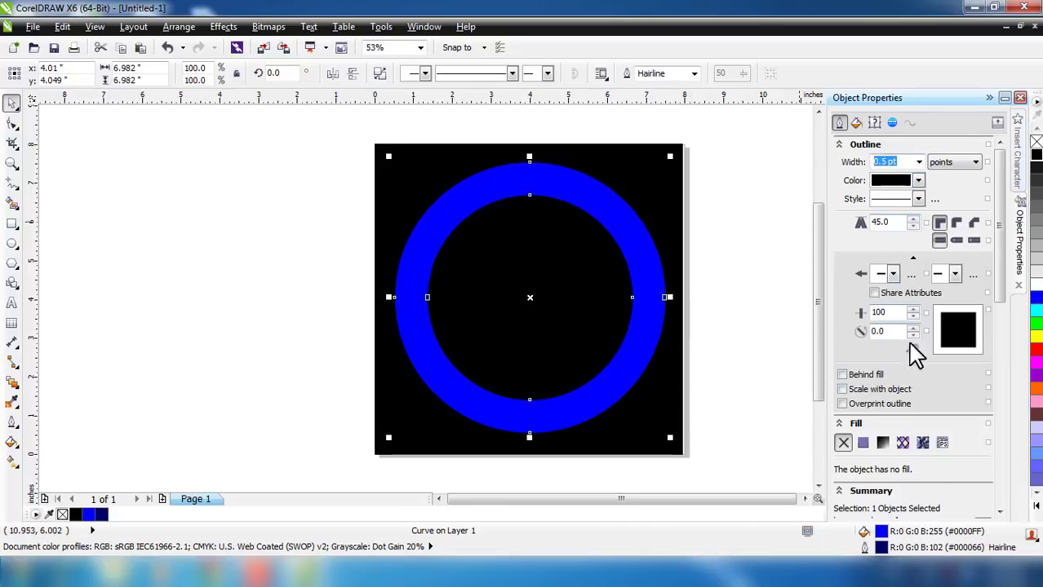
pyautogui.click(1020, 99)
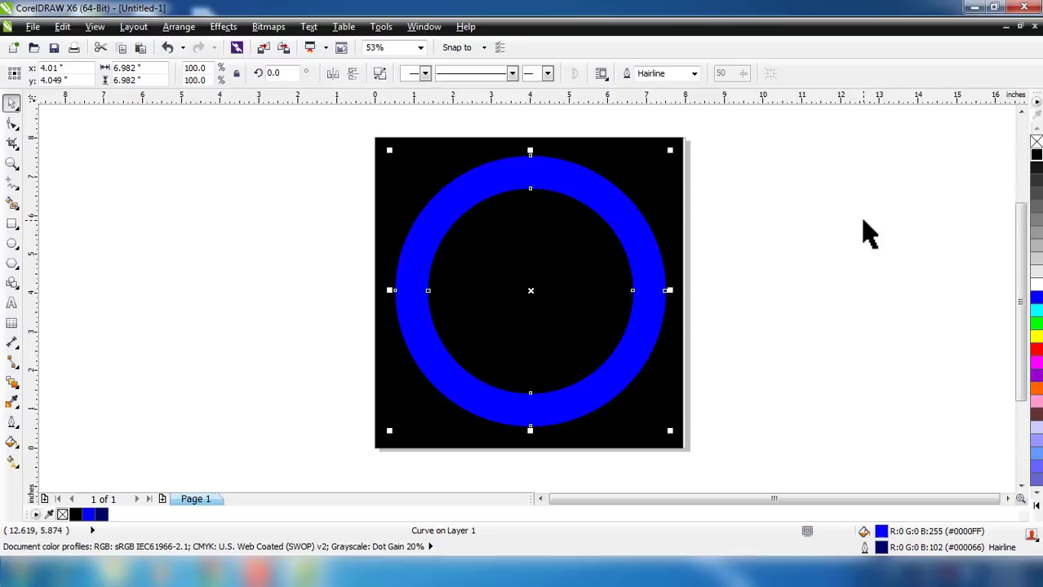
pyautogui.hotkey('alt', 'Return')
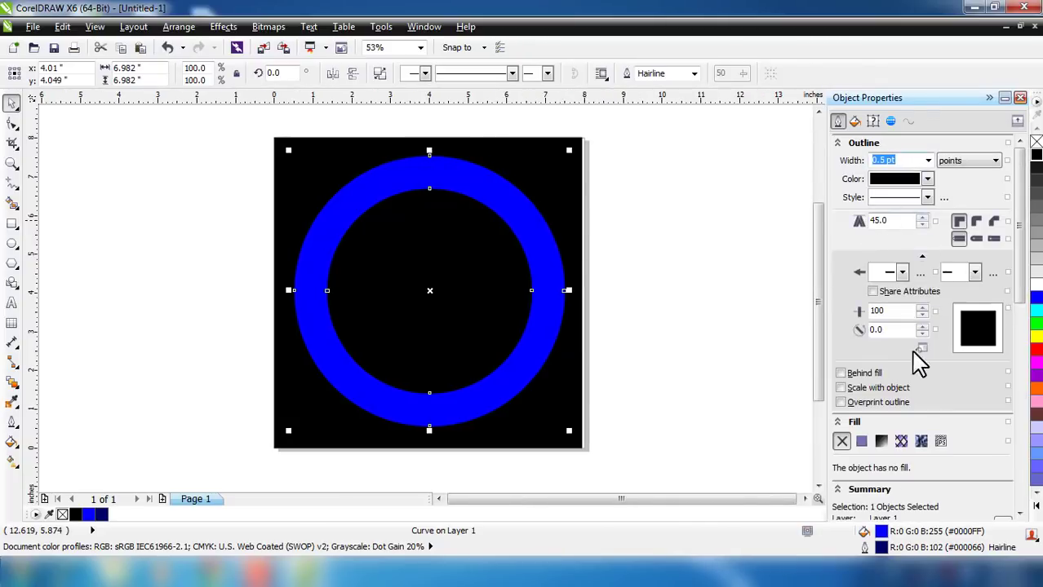
pyautogui.click(927, 161)
pyautogui.click(884, 171)
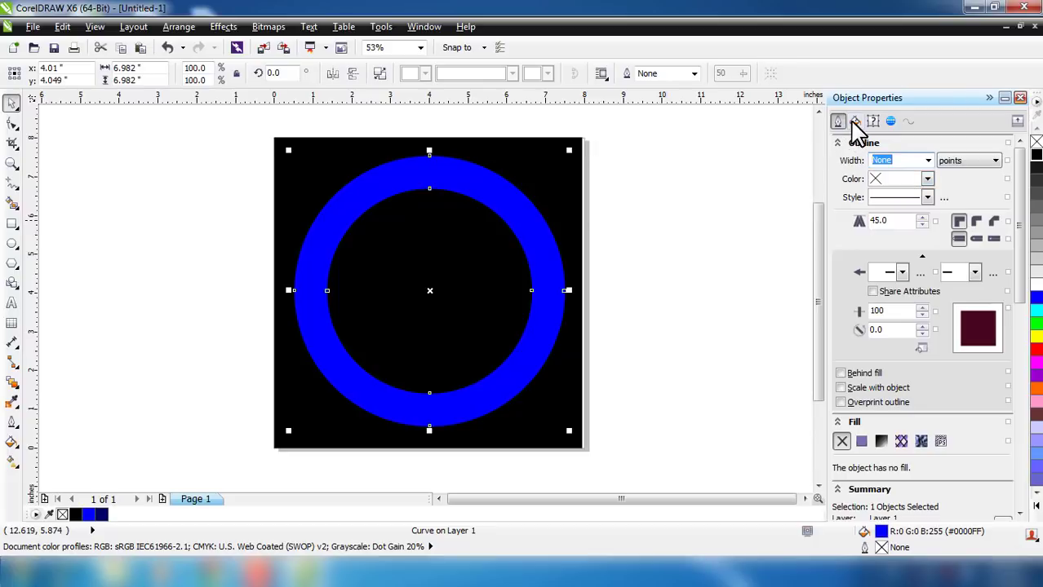
# Give the ring a radial fountain fill with a custom-color blend.
pyautogui.click(854, 121)
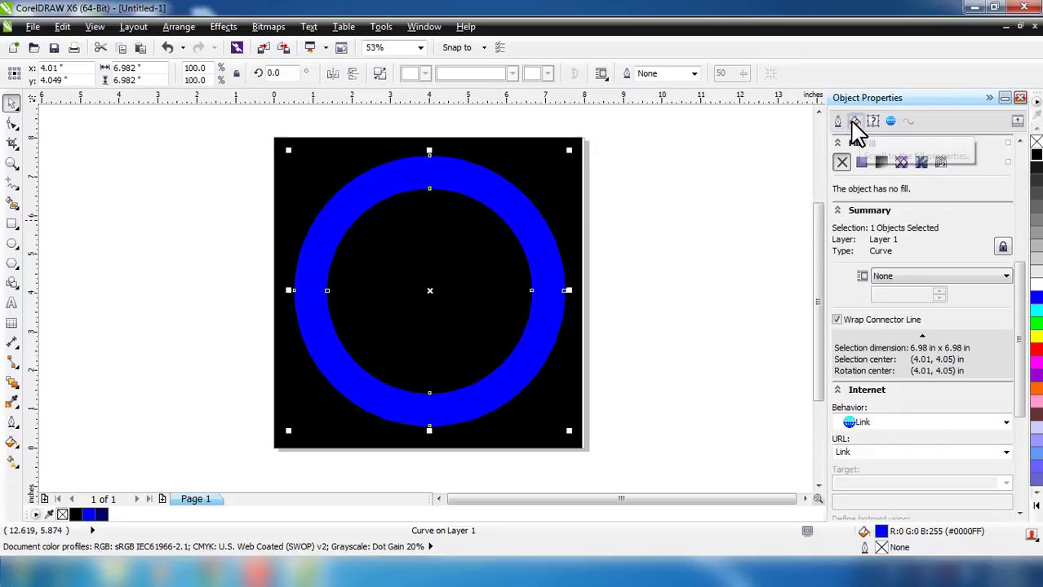
pyautogui.click(883, 163)
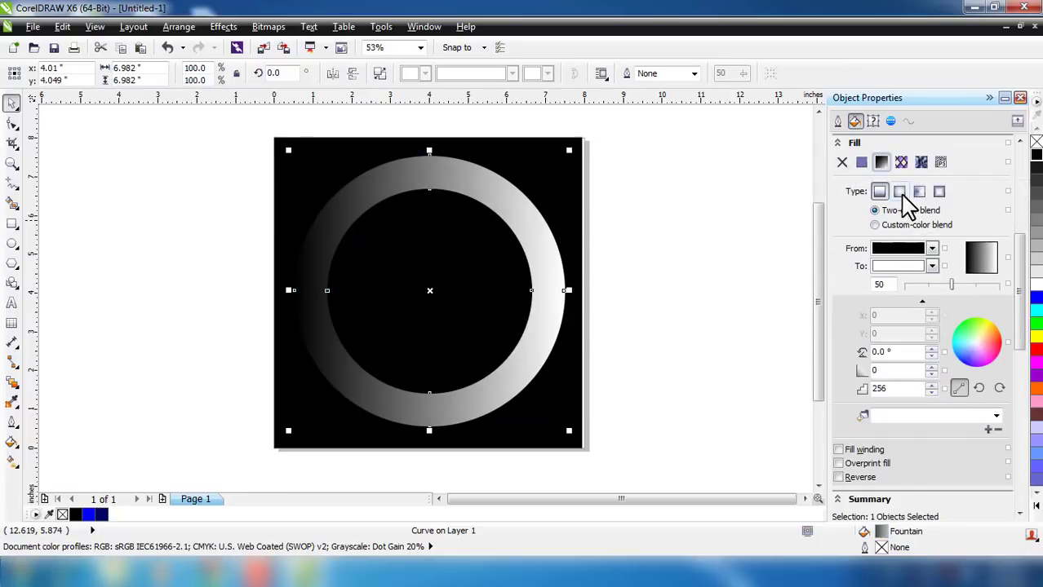
pyautogui.click(900, 193)
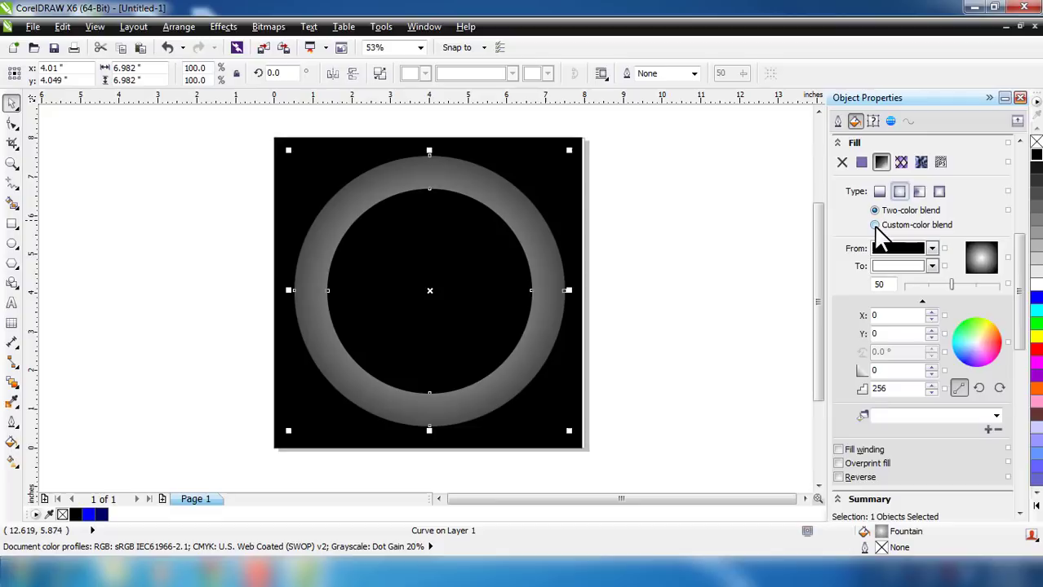
pyautogui.click(875, 225)
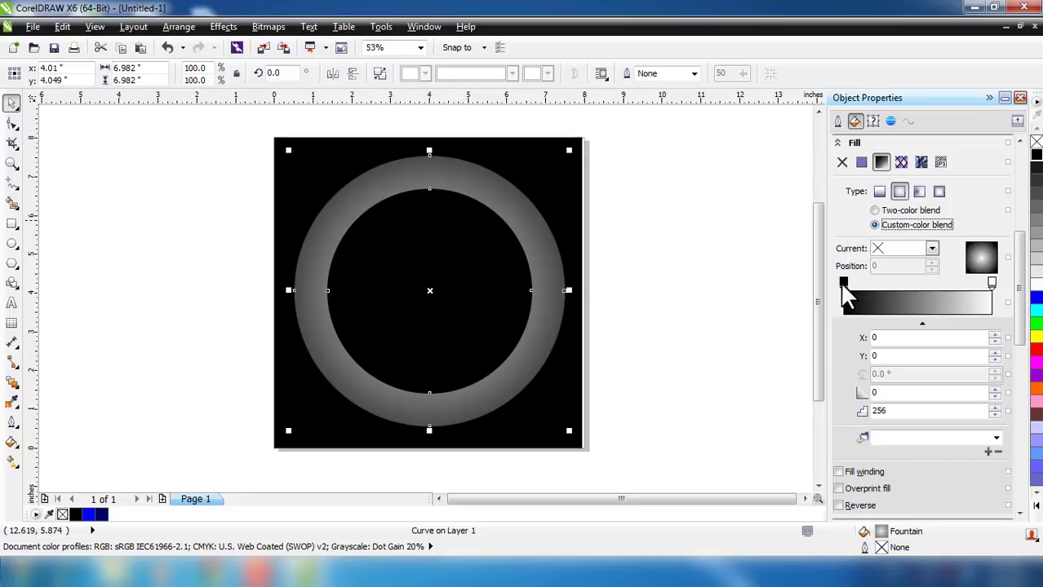
# Set both the start and end colors of the ring's fountain fill to blue.
pyautogui.click(932, 249)
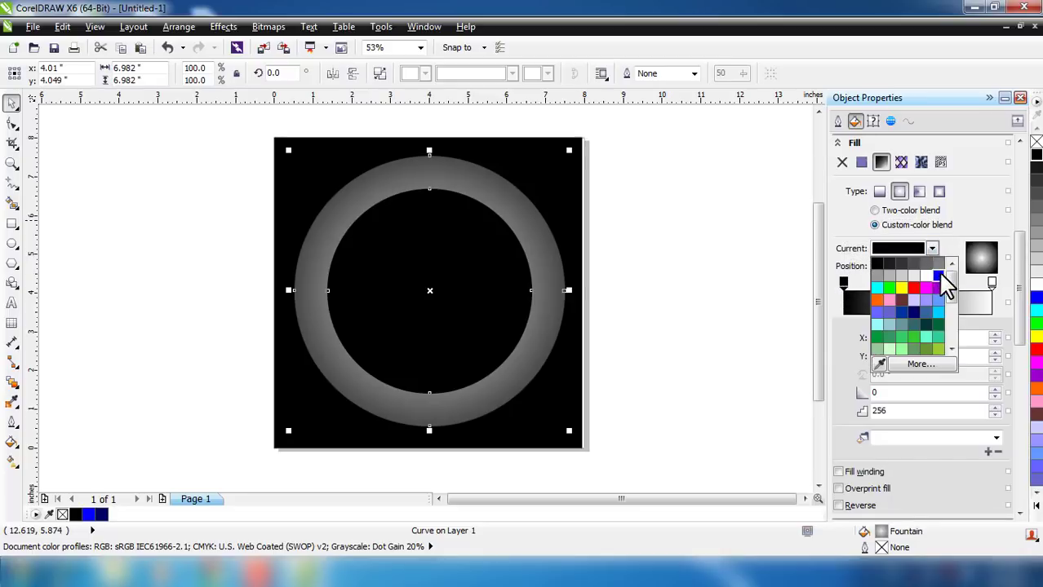
pyautogui.click(938, 275)
pyautogui.click(991, 283)
pyautogui.click(933, 249)
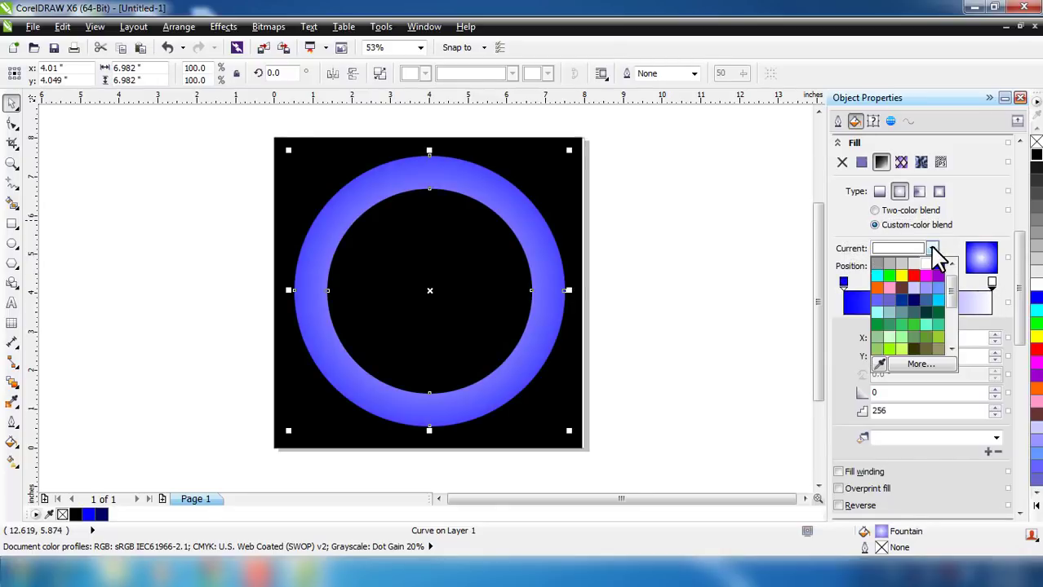
pyautogui.click(939, 266)
# Add two intermediate color markers to the ring's blend and make the one at position 37 white.
pyautogui.doubleClick(901, 296)
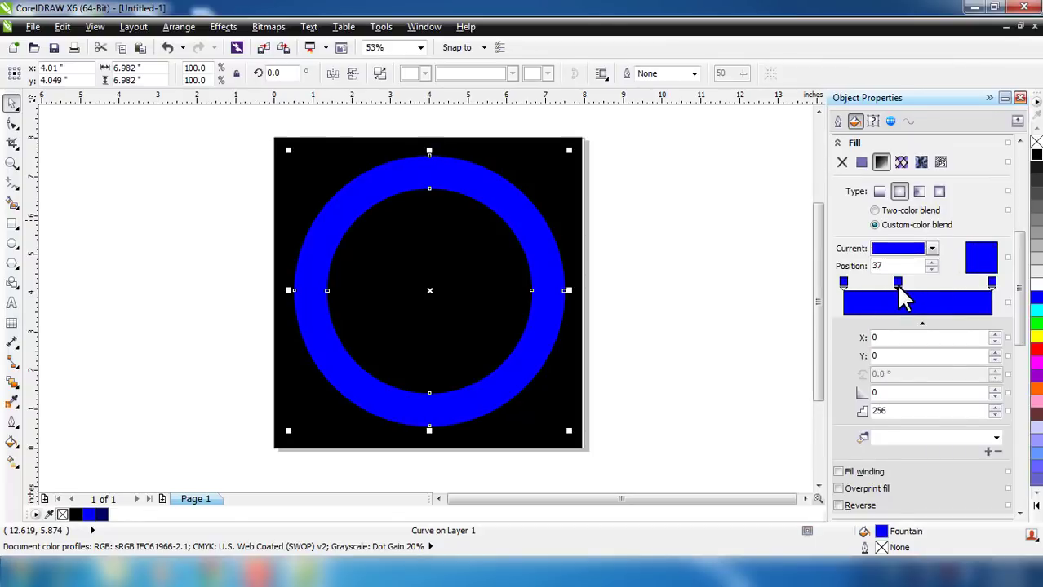
pyautogui.doubleClick(924, 292)
pyautogui.click(924, 283)
pyautogui.click(931, 248)
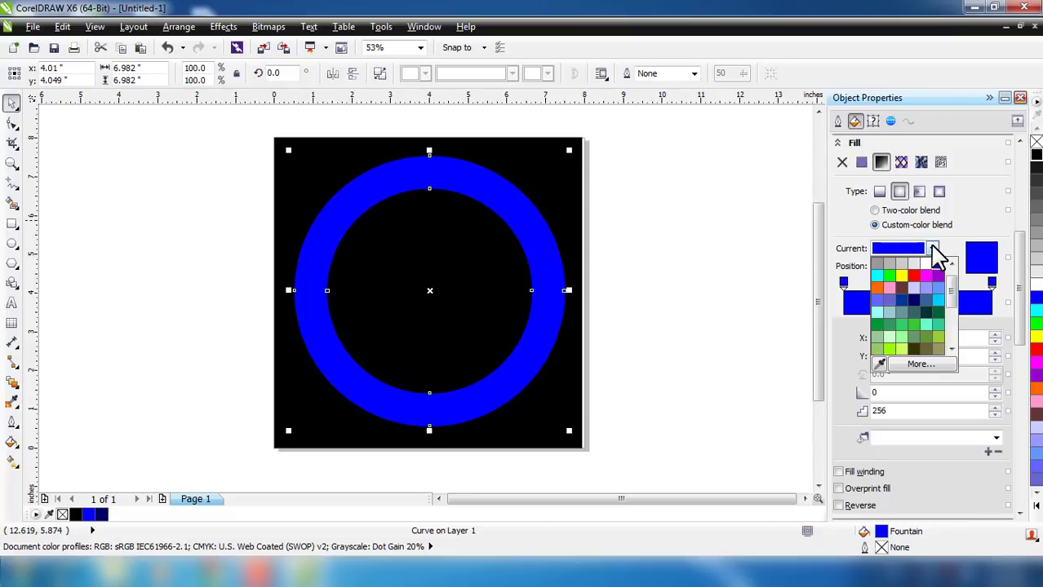
pyautogui.click(930, 287)
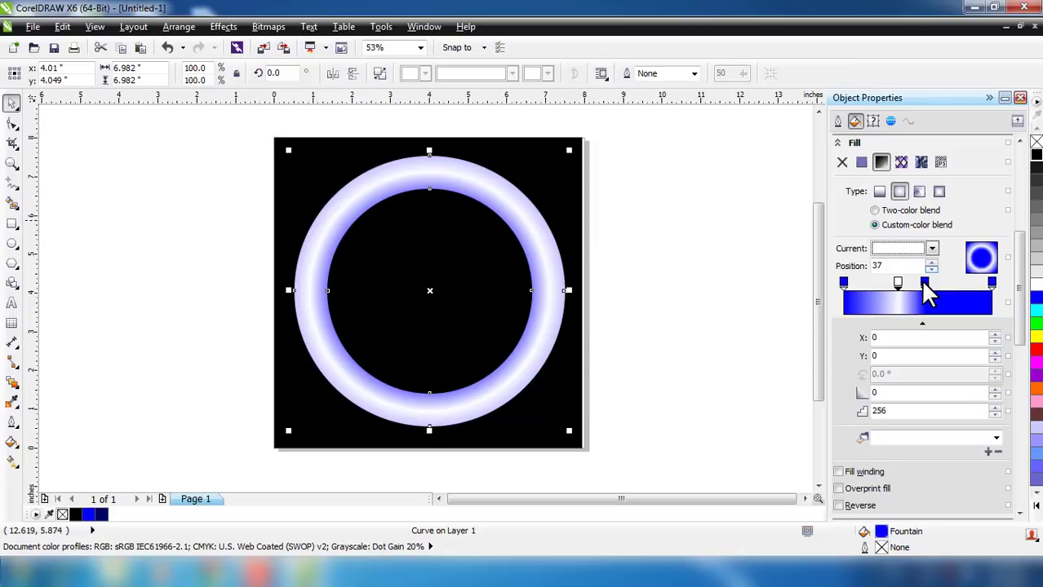
# Set the position of the white intermediate marker to 43.
pyautogui.moveTo(898, 283); pyautogui.dragTo(906, 283)
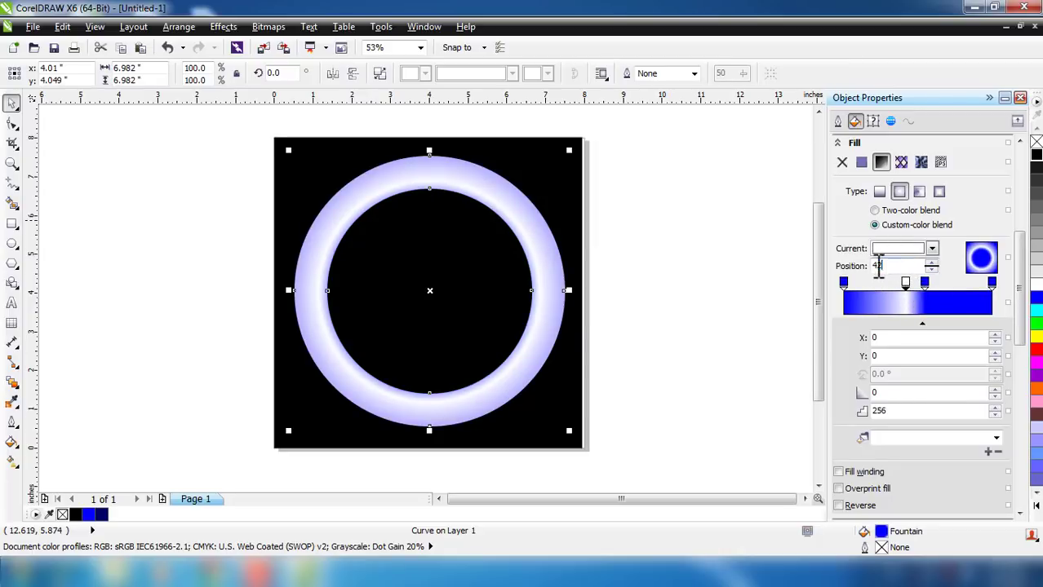
pyautogui.write('43')
pyautogui.press('Return')
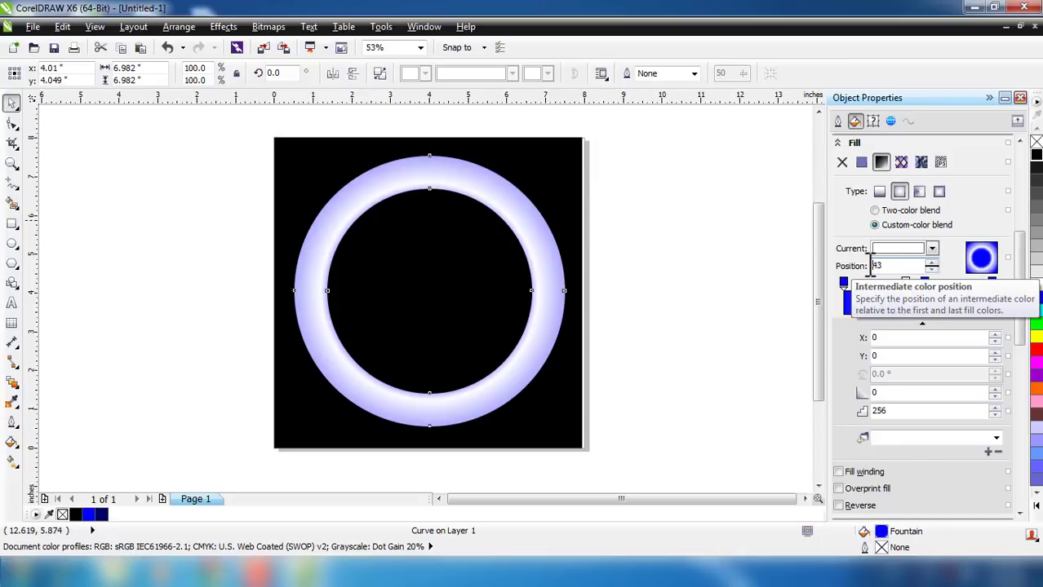
# Set the position of the blue intermediate marker to 46 and check the ring's inner edge up close.
pyautogui.click(927, 284)
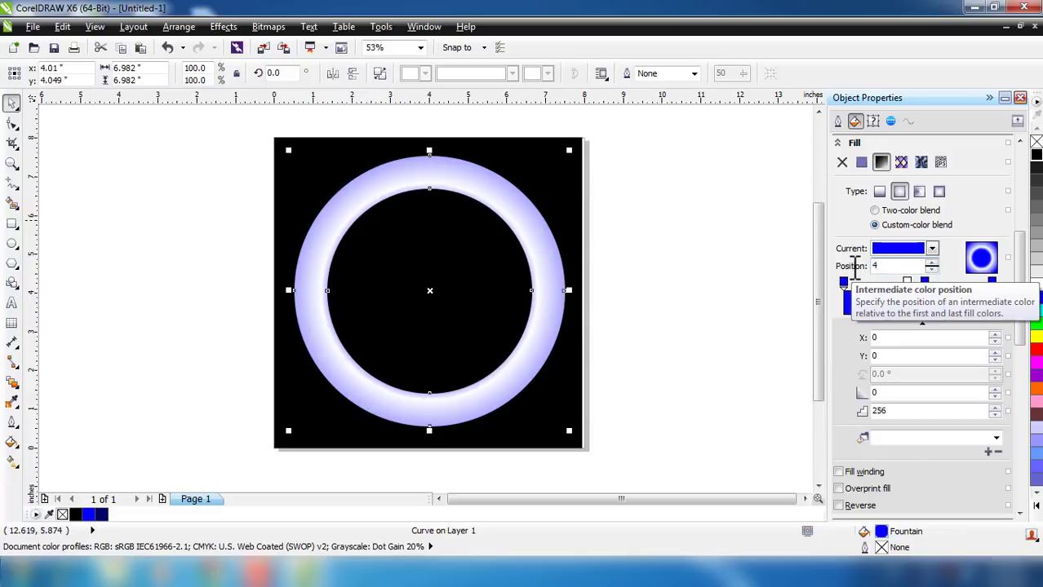
pyautogui.press('Return')
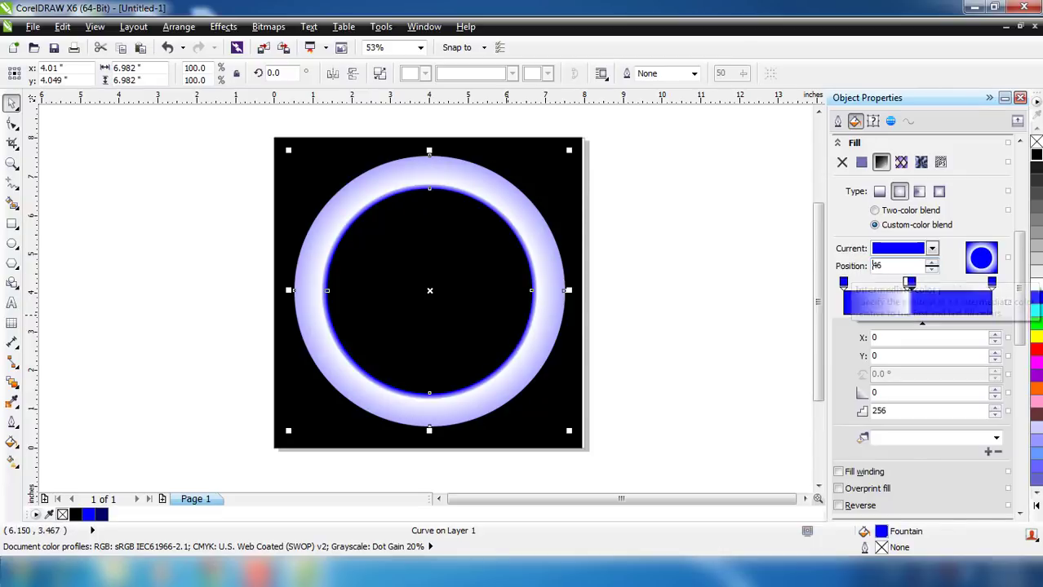
pyautogui.scroll(2, 416, 255)
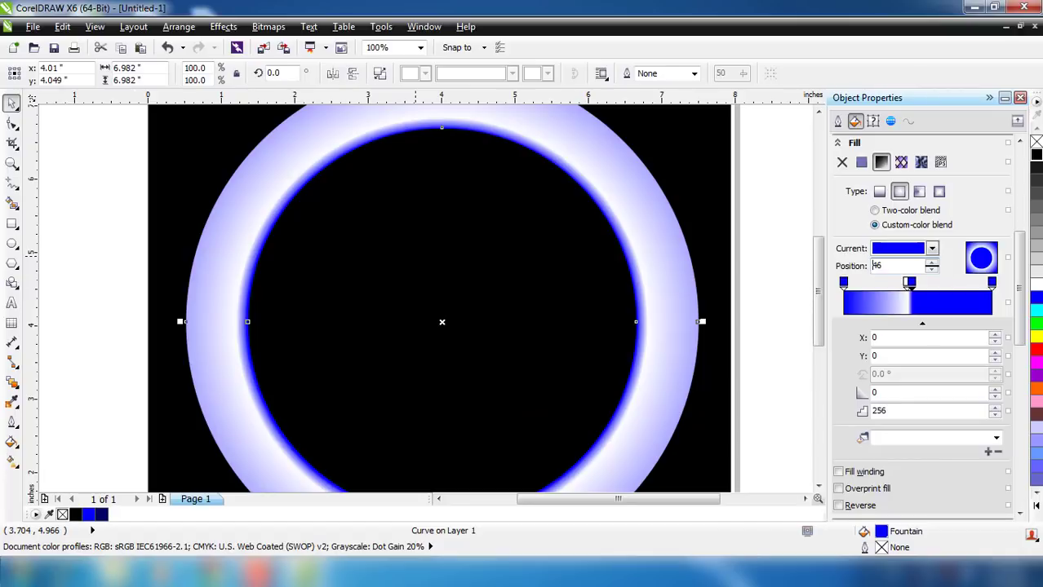
pyautogui.scroll(-2, 420, 255)
pyautogui.scroll(2, 416, 265)
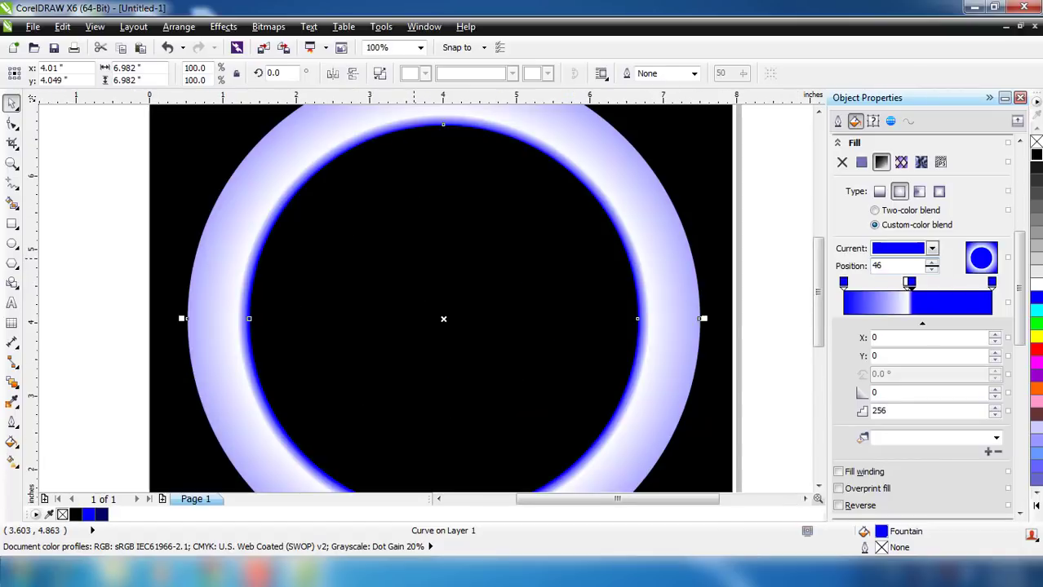
# Draw an 11-sided polygon about 8.15 by 8.06 inches on the empty area to the left of the page.
pyautogui.scroll(-2, 416, 265)
pyautogui.scroll(2, 496, 207)
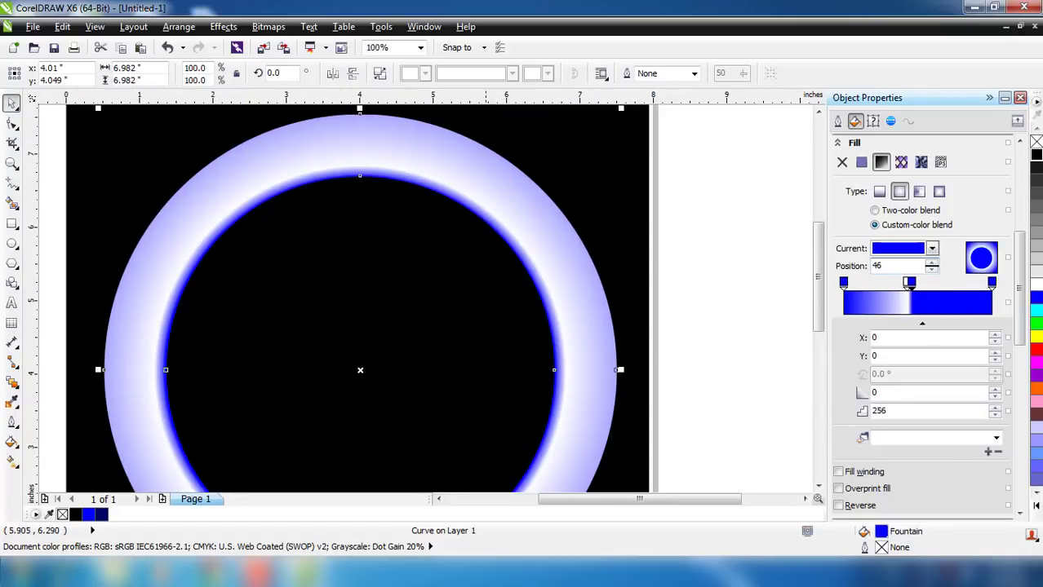
pyautogui.scroll(-2, 465, 237)
pyautogui.click(602, 349)
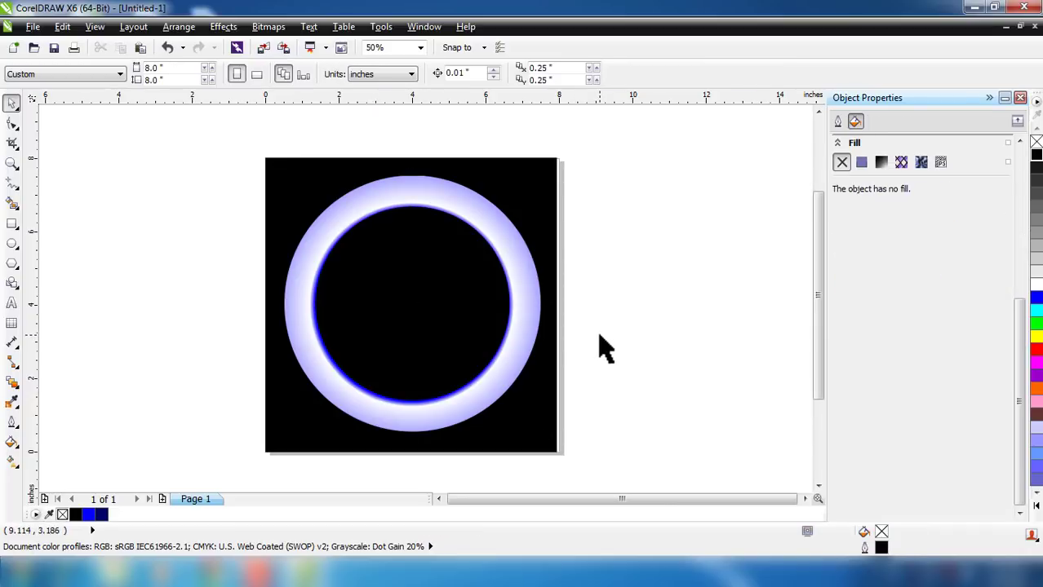
pyautogui.click(439, 499)
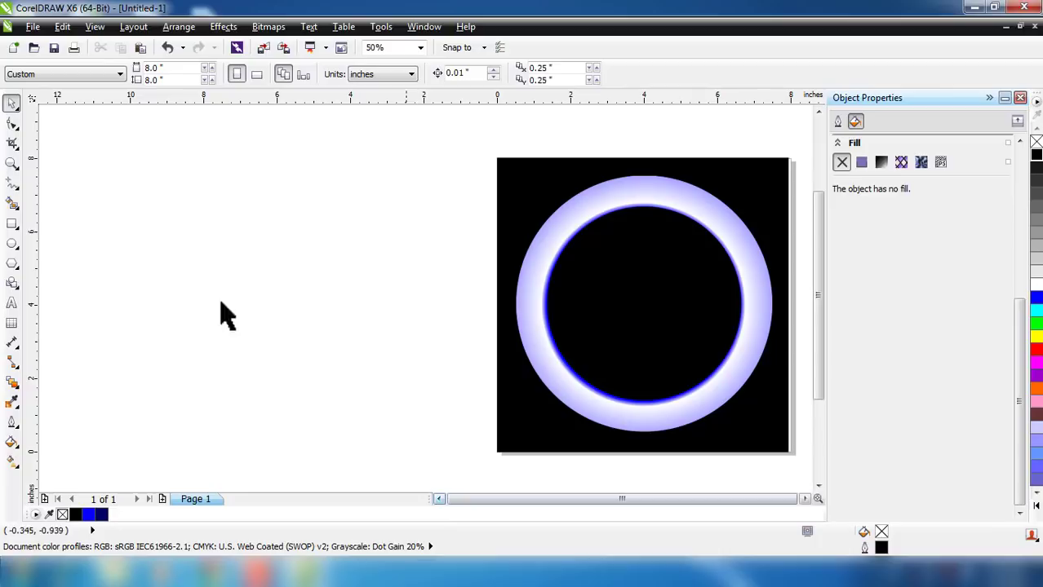
pyautogui.click(17, 249)
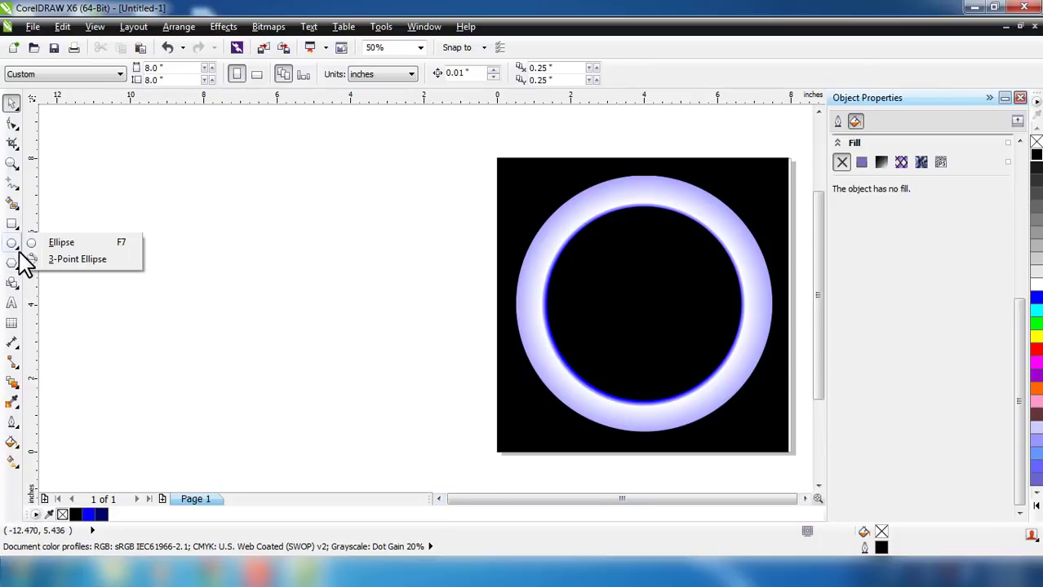
pyautogui.click(17, 268)
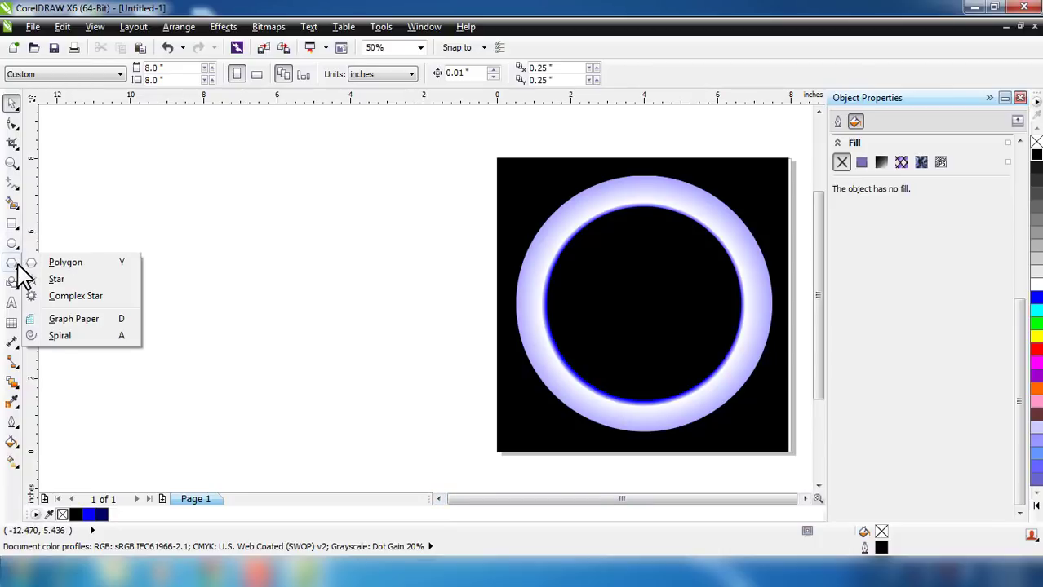
pyautogui.click(61, 264)
pyautogui.moveTo(86, 174); pyautogui.dragTo(330, 477)
pyautogui.moveTo(240, 320); pyautogui.dragTo(240, 294)
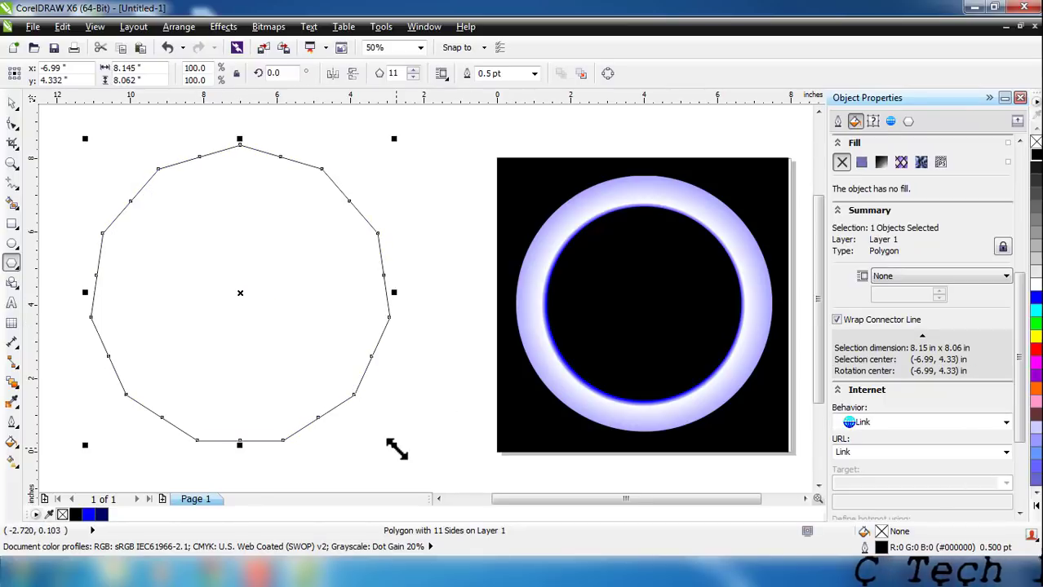
pyautogui.moveTo(396, 450); pyautogui.dragTo(422, 471)
pyautogui.moveTo(401, 437); pyautogui.dragTo(404, 428)
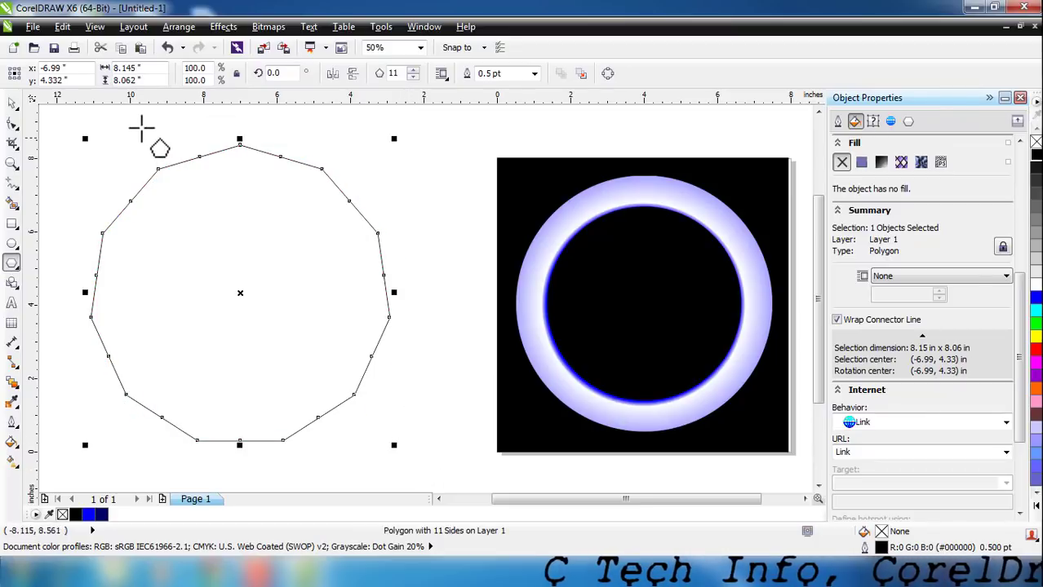
# Reshape the polygon into a pointed star by pulling an edge's middle node inward toward the center.
pyautogui.click(12, 125)
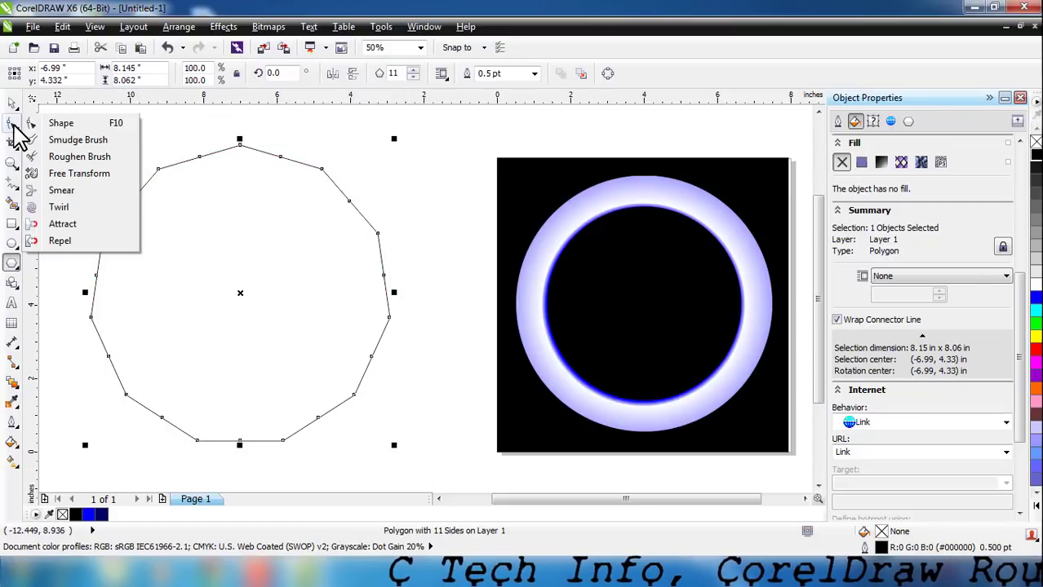
pyautogui.click(13, 124)
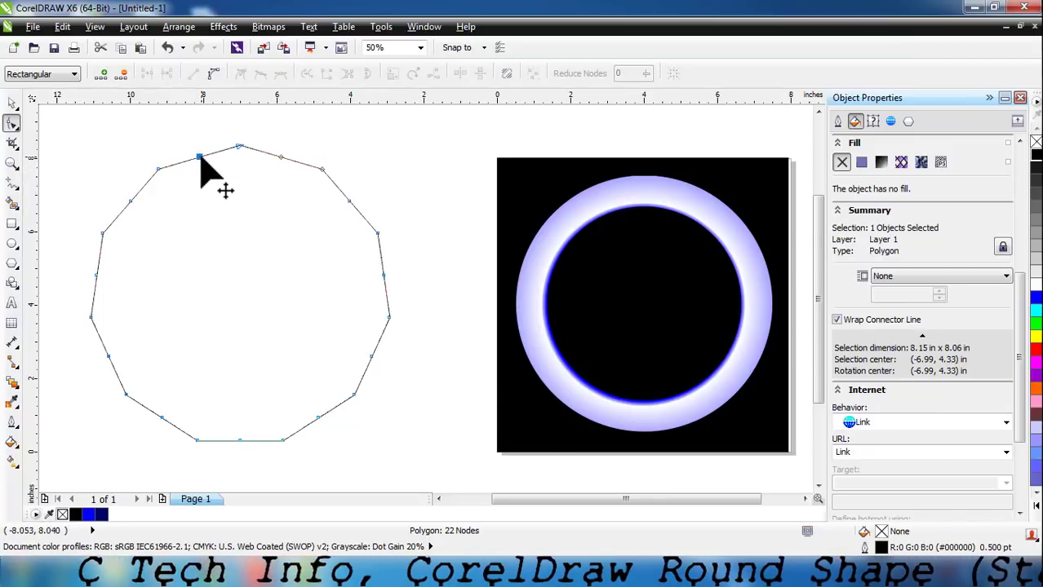
pyautogui.moveTo(200, 157); pyautogui.dragTo(224, 245)
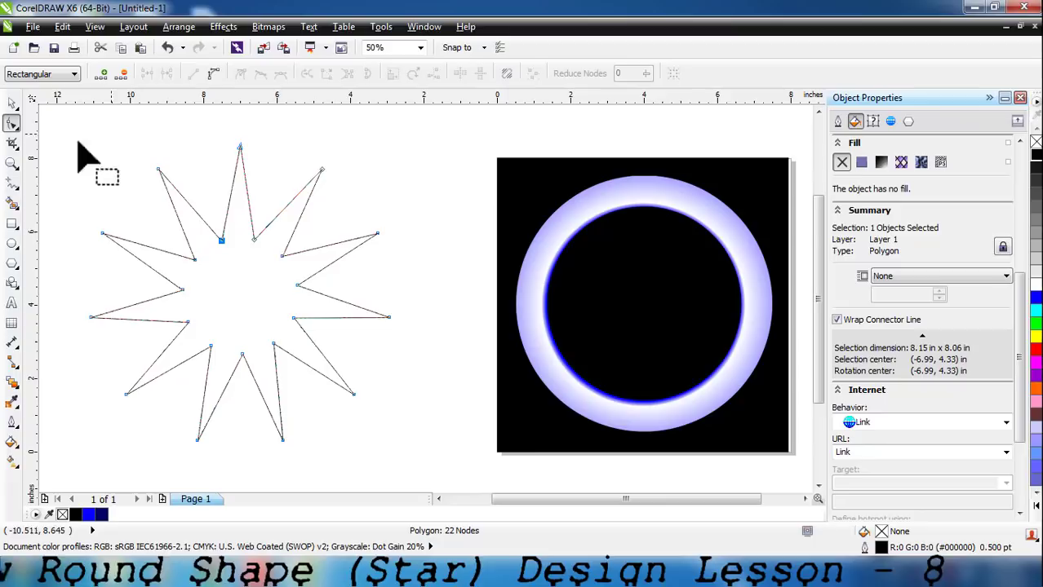
# Set the star to 9 sides and shift an inner node slightly to even out its spikes.
pyautogui.click(13, 264)
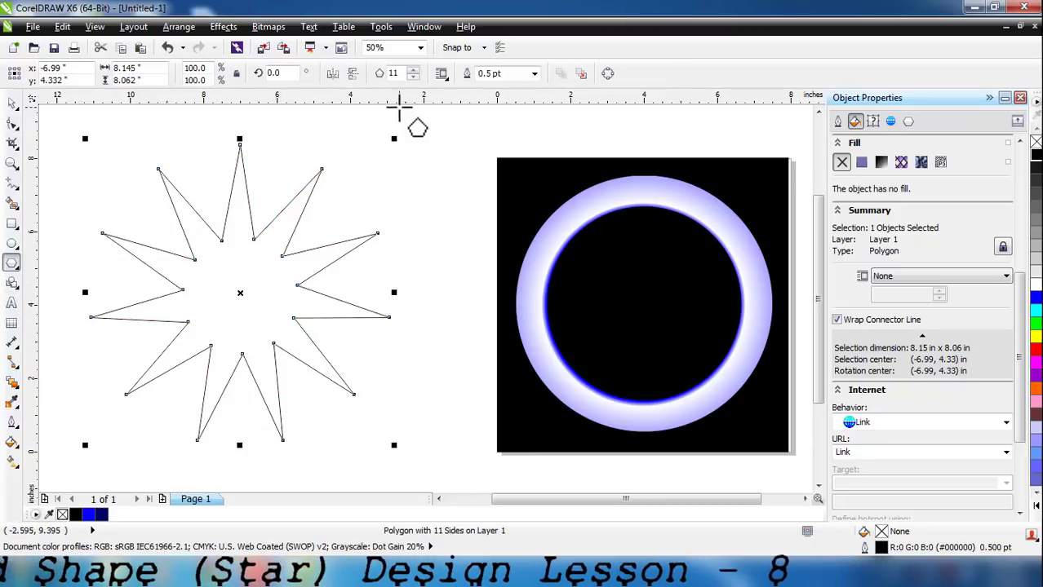
pyautogui.click(413, 78)
pyautogui.click(413, 78)
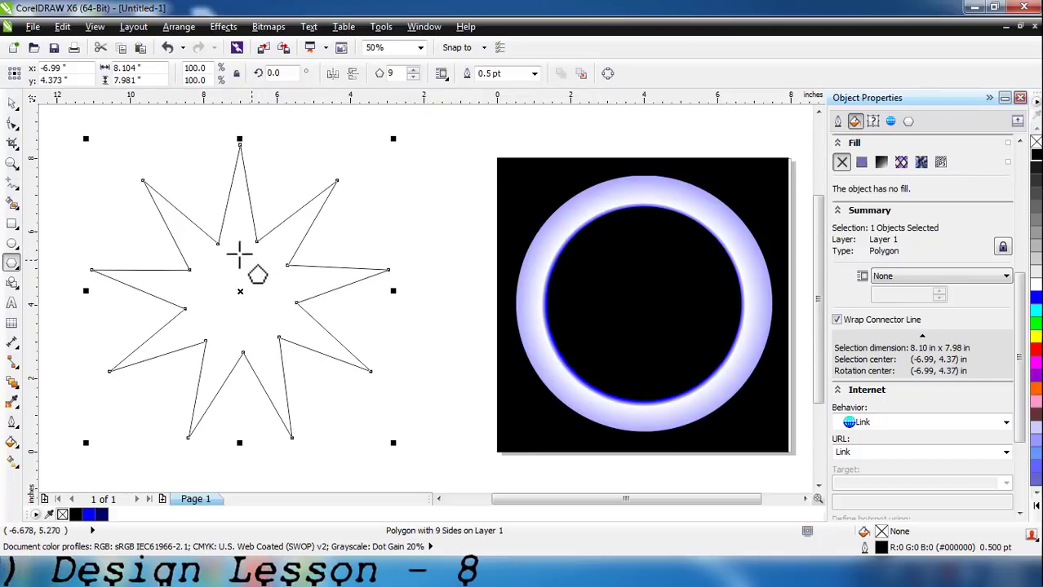
pyautogui.click(12, 124)
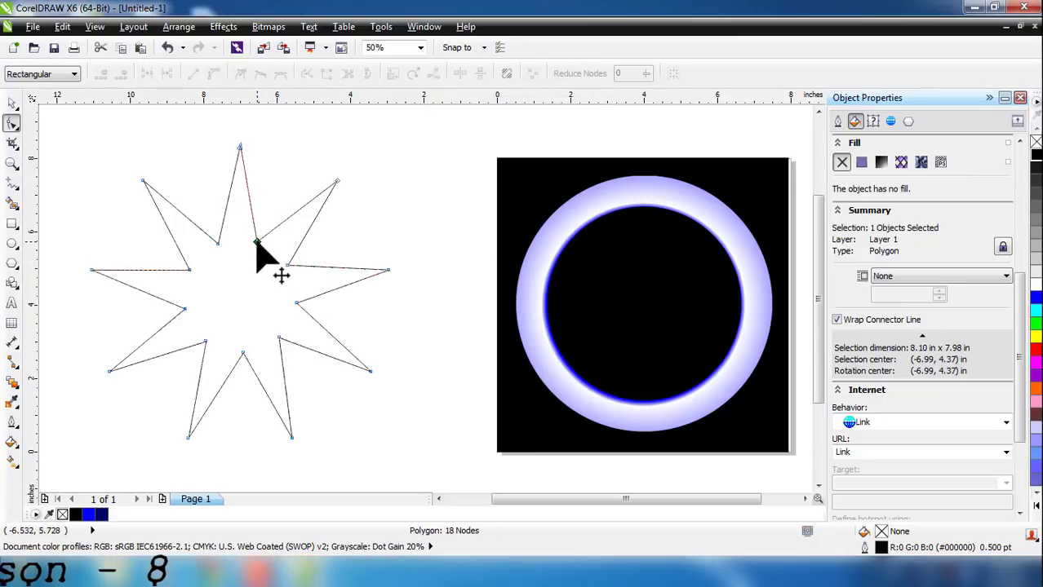
pyautogui.moveTo(257, 245)
pyautogui.mouseDown()
pyautogui.moveTo(269, 249)
pyautogui.moveTo(254, 257)
pyautogui.moveTo(259, 245)
pyautogui.mouseUp()
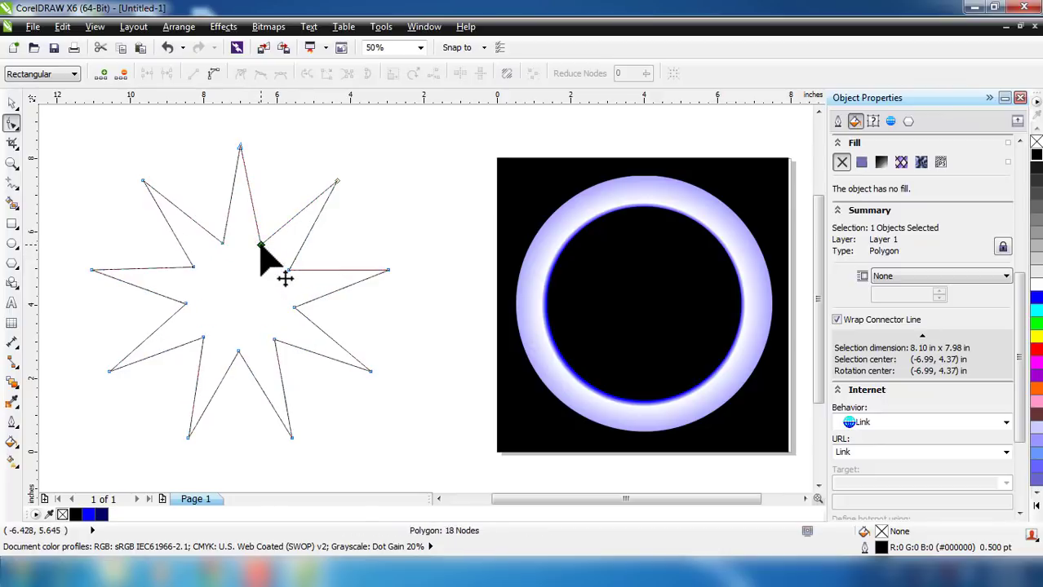
# Apply a black-to-white conical fountain fill to the star and rotate its angle to about 8.4°.
pyautogui.click(13, 104)
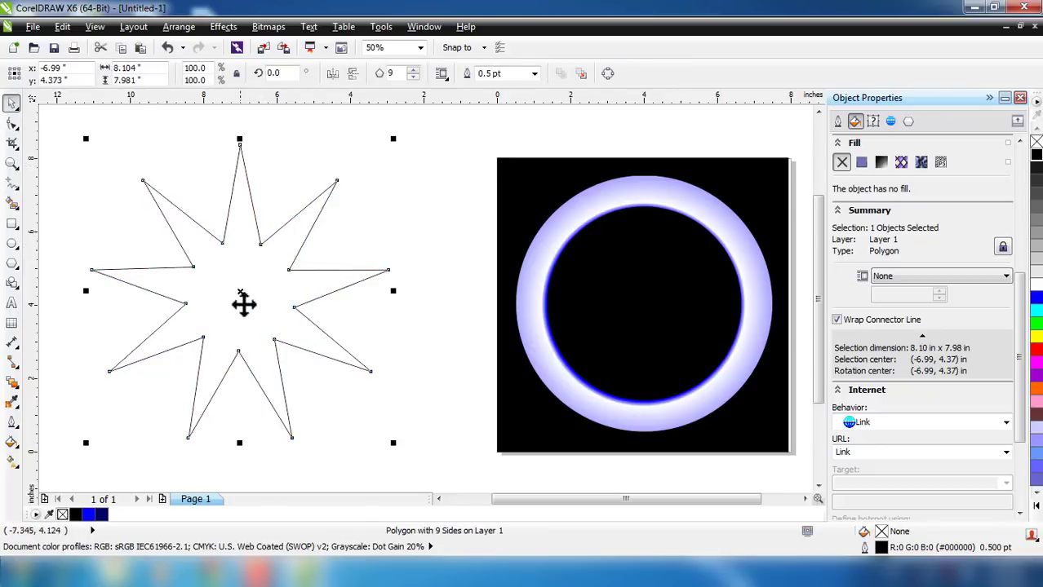
pyautogui.click(883, 163)
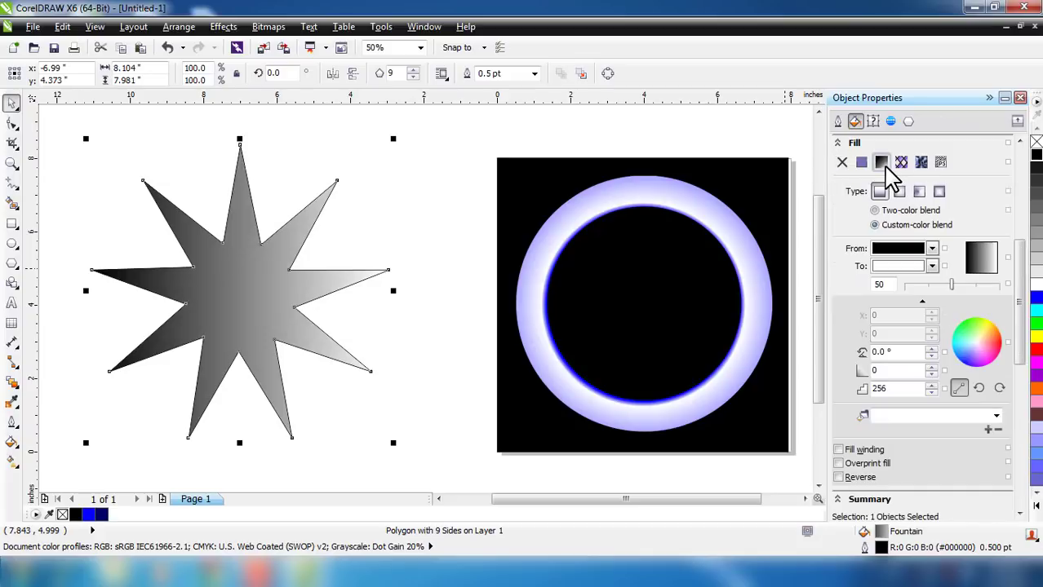
pyautogui.click(876, 226)
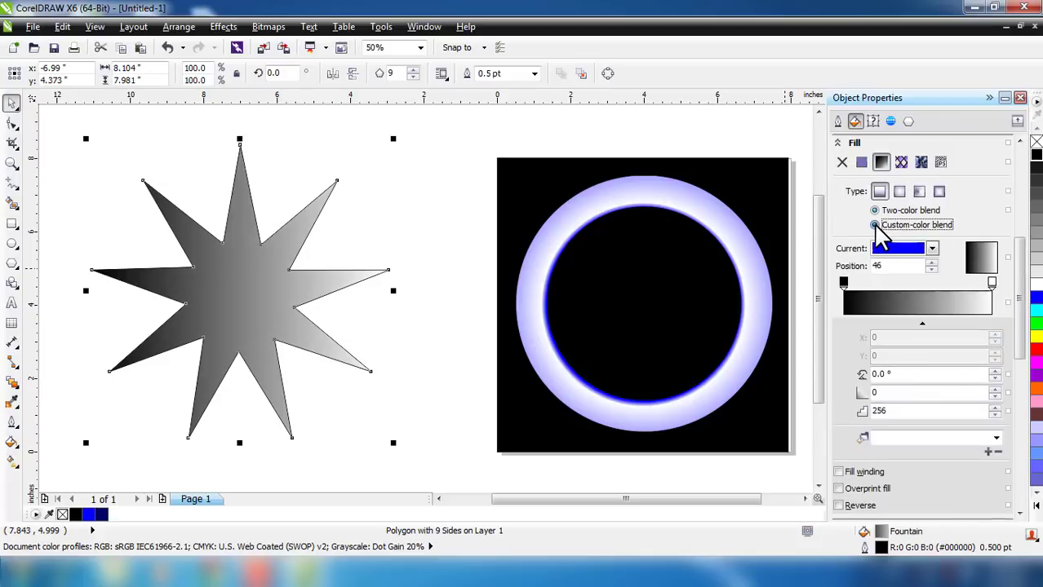
pyautogui.click(918, 194)
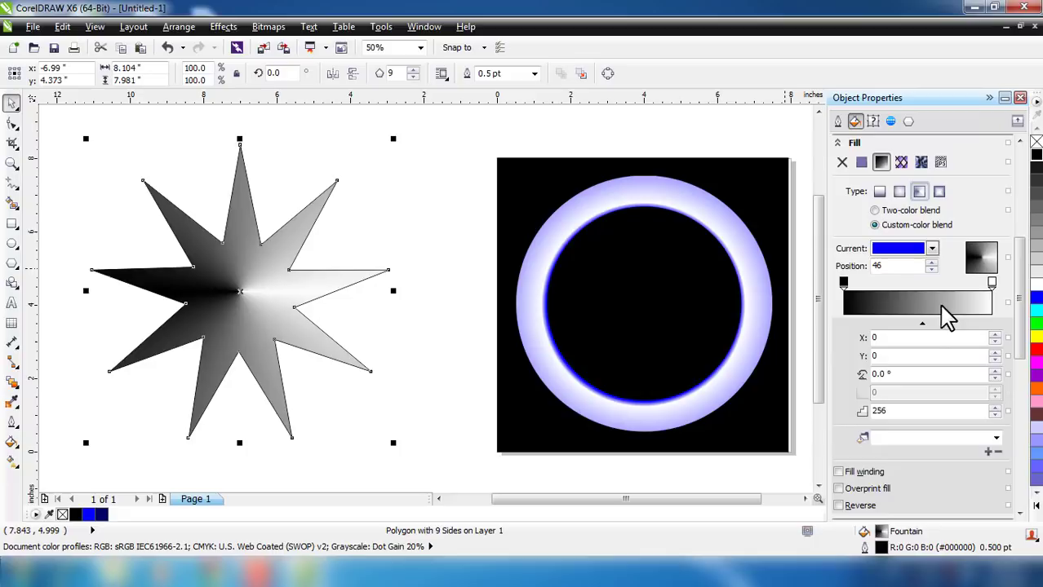
pyautogui.click(12, 462)
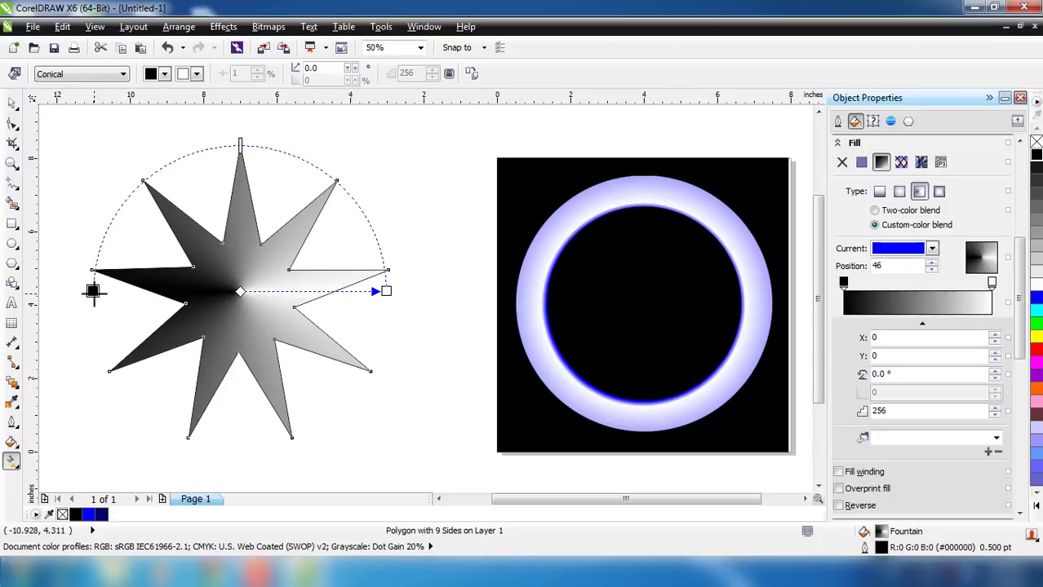
pyautogui.moveTo(92, 291); pyautogui.dragTo(79, 315)
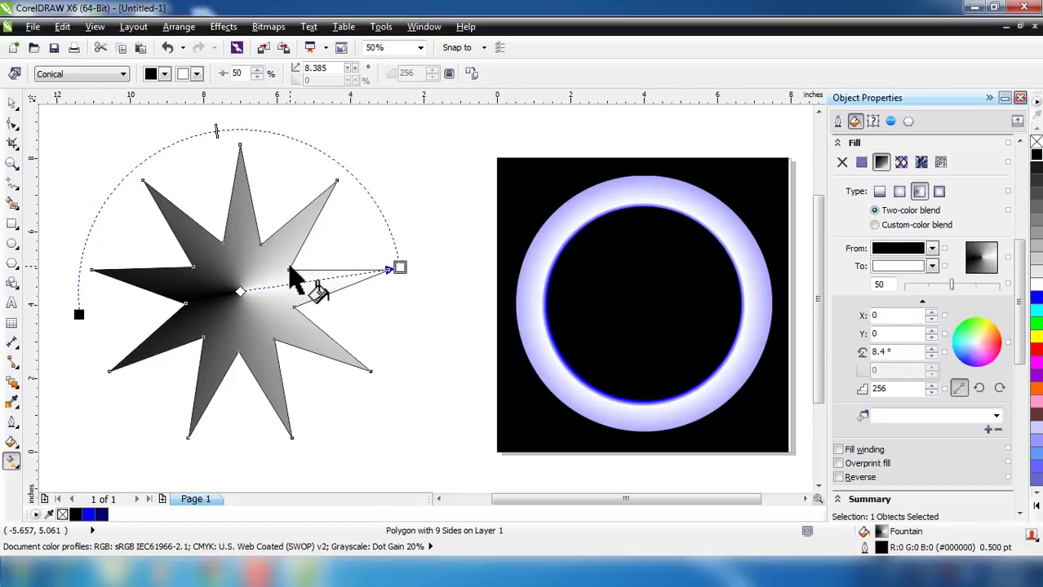
# Add eight intermediate color nodes along the arc of the star's conical fill, roughly evenly spaced between its two ends.
pyautogui.doubleClick(385, 216)
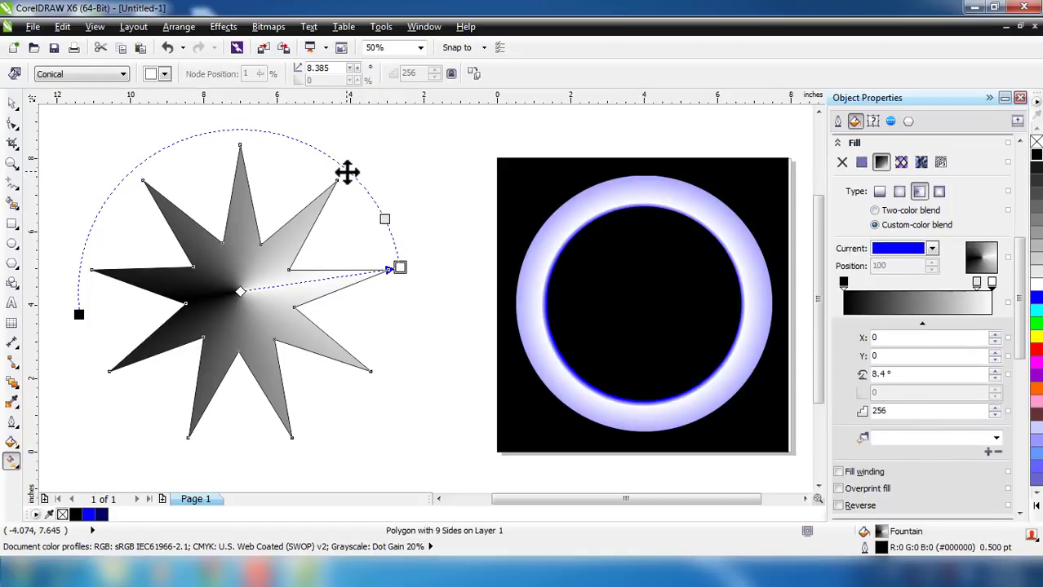
pyautogui.doubleClick(347, 172)
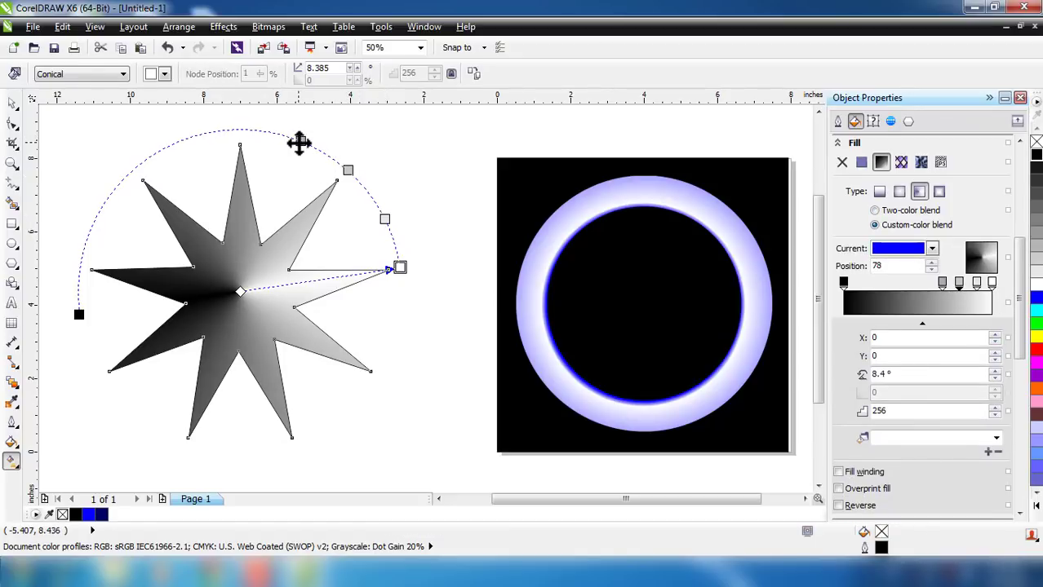
pyautogui.doubleClick(299, 142)
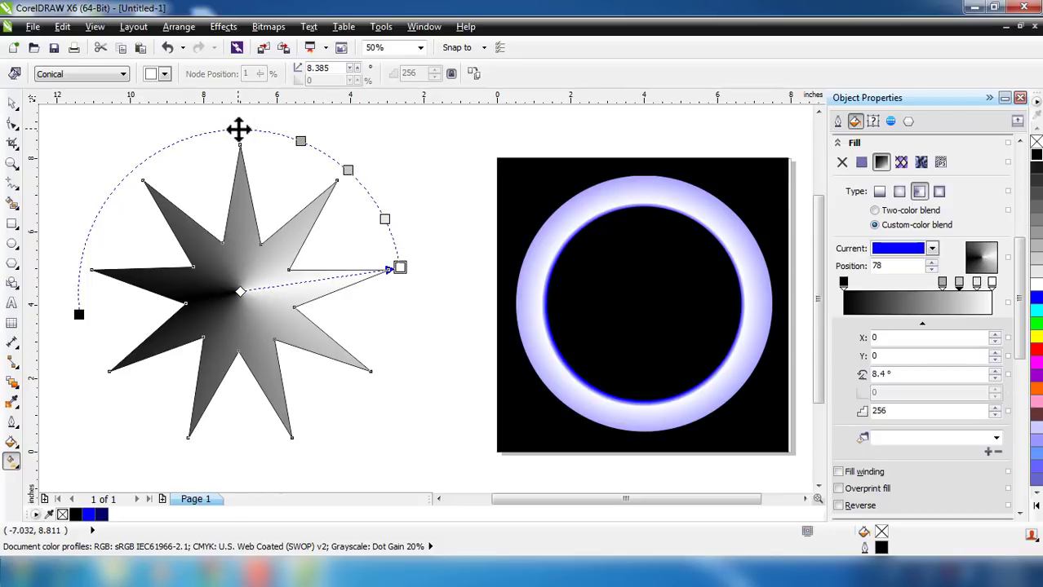
pyautogui.doubleClick(238, 129)
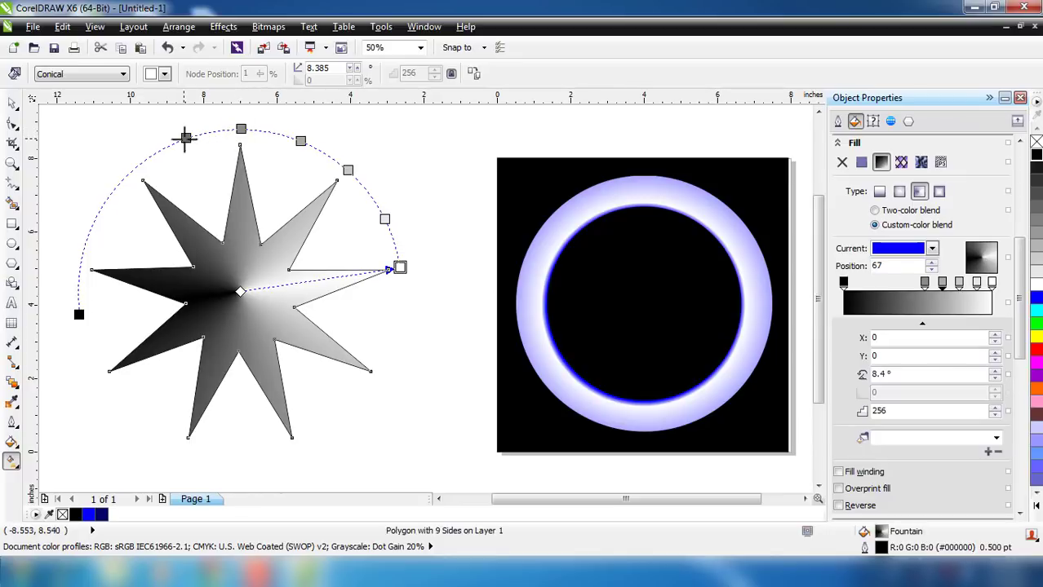
pyautogui.doubleClick(186, 137)
pyautogui.doubleClick(136, 166)
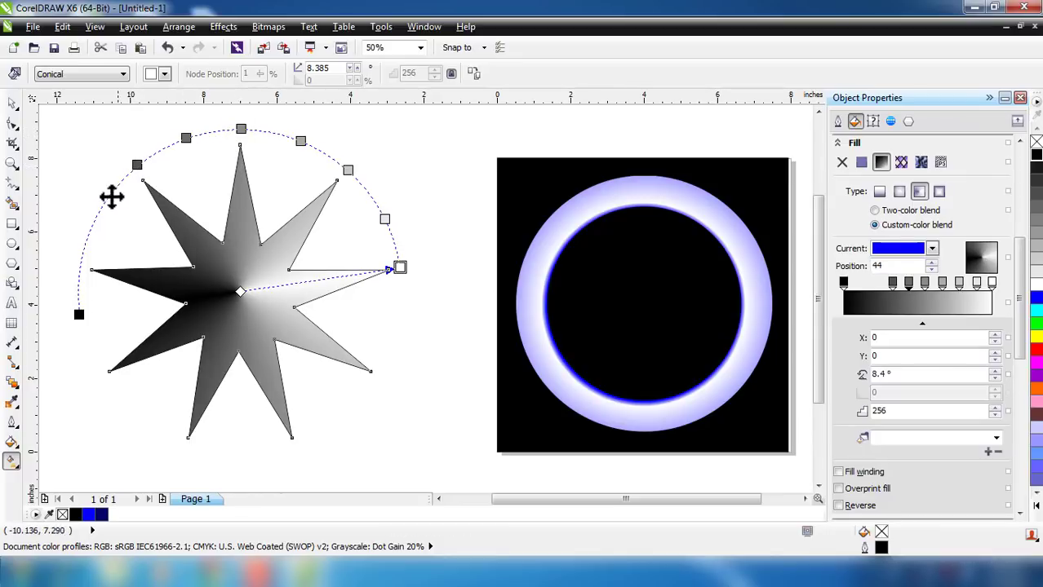
pyautogui.doubleClick(102, 204)
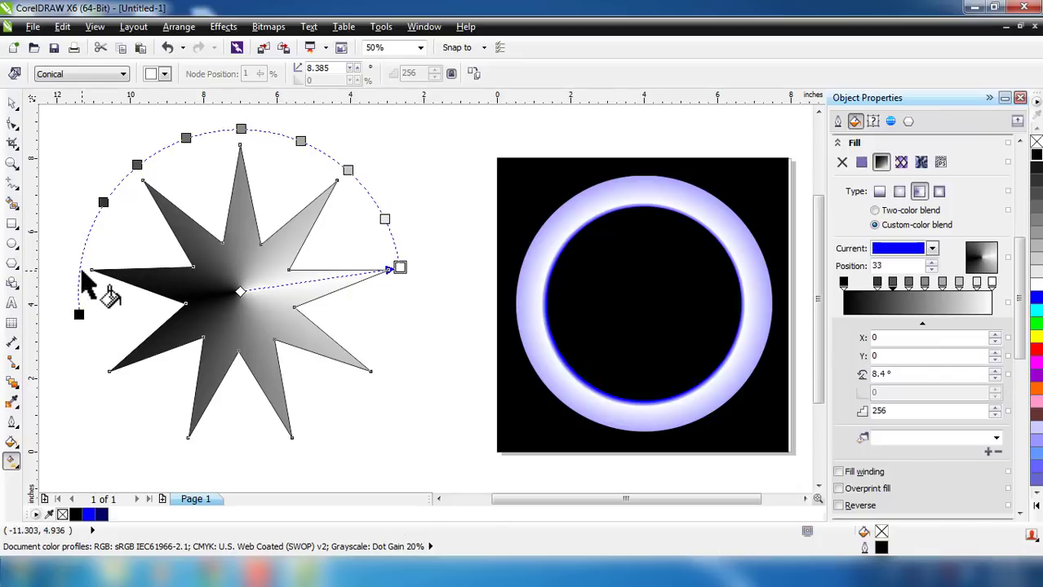
pyautogui.doubleClick(78, 265)
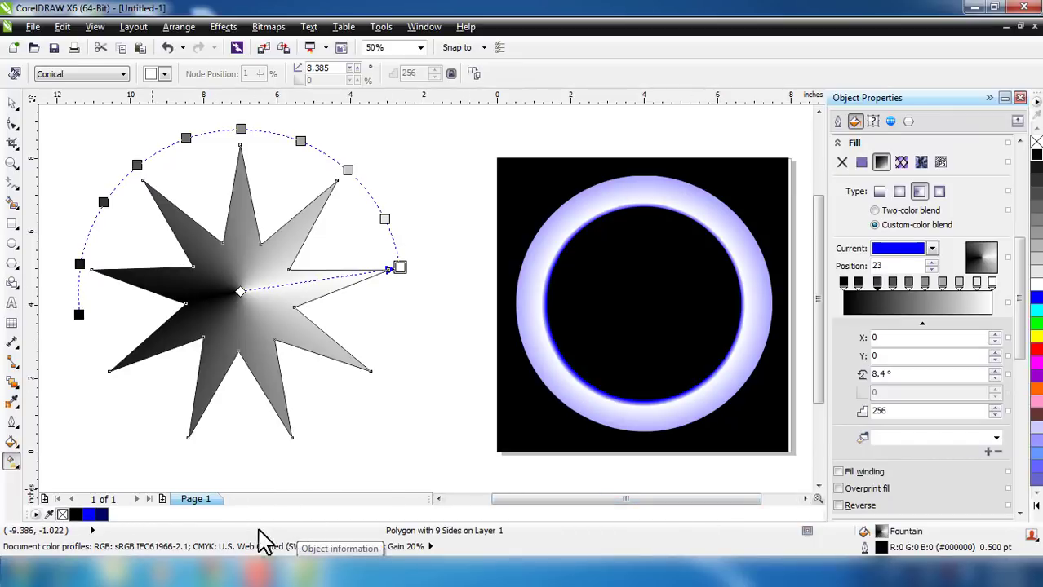
# Color the conical fill's white end node and the node at 78% orange, and the node at 90% gray.
pyautogui.click(37, 517)
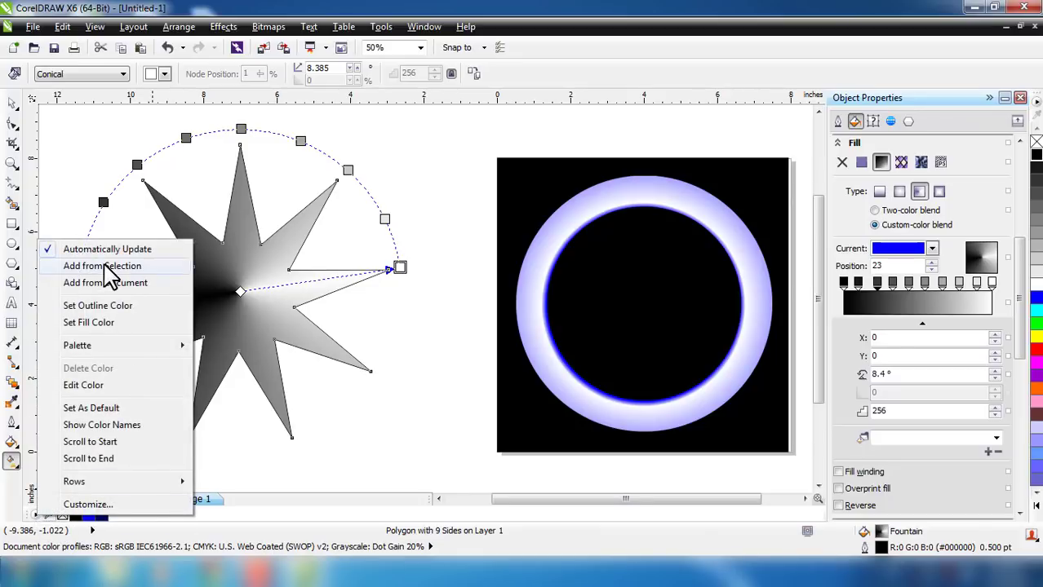
pyautogui.click(689, 544)
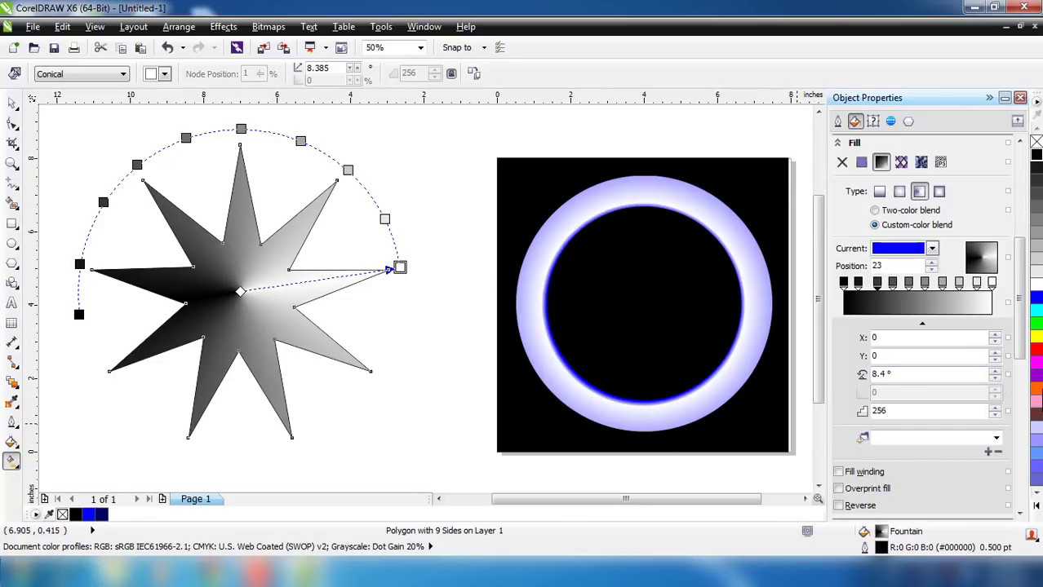
pyautogui.click(1037, 391)
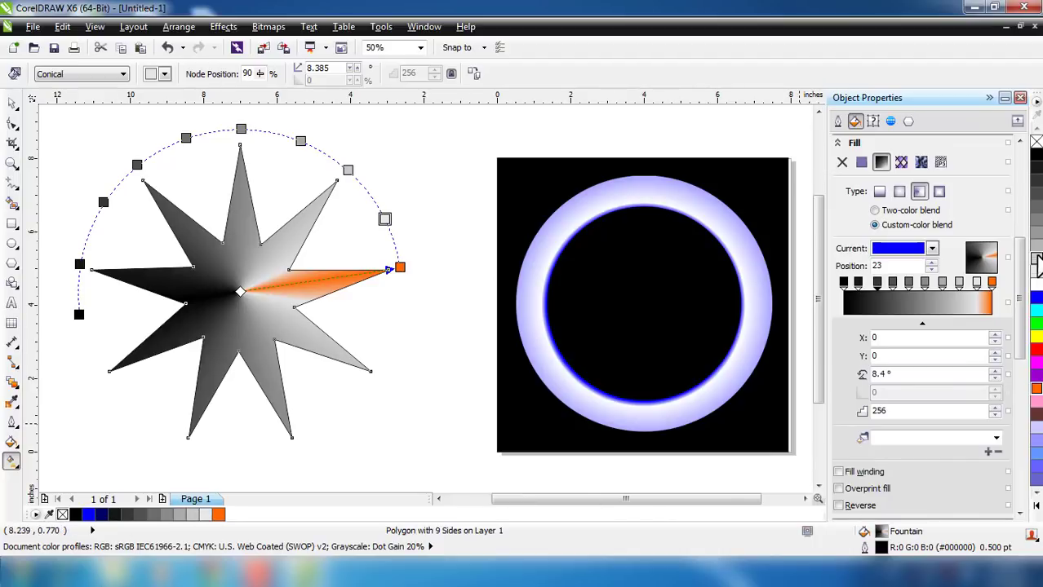
pyautogui.click(1037, 235)
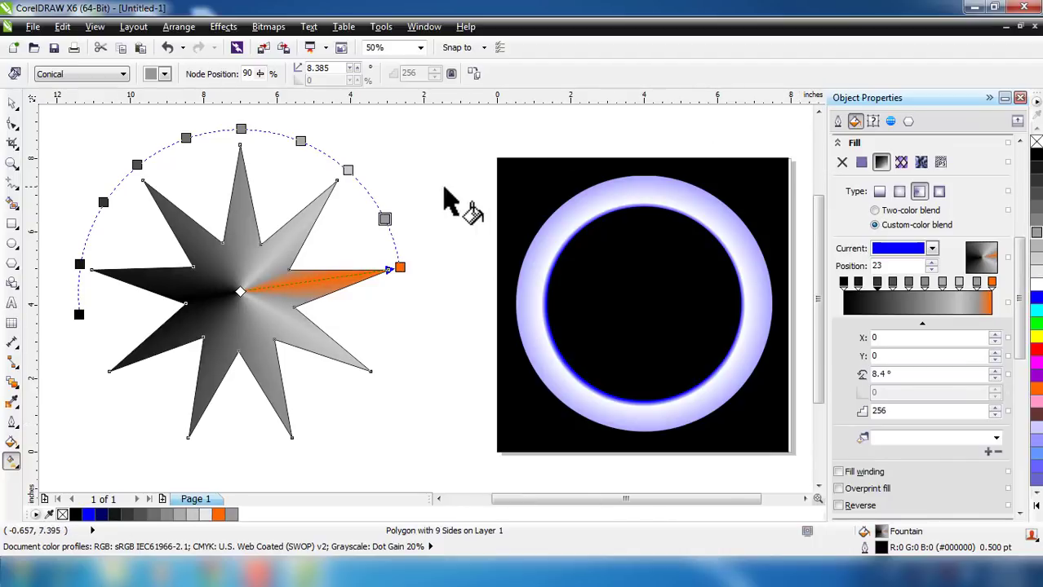
pyautogui.click(1036, 390)
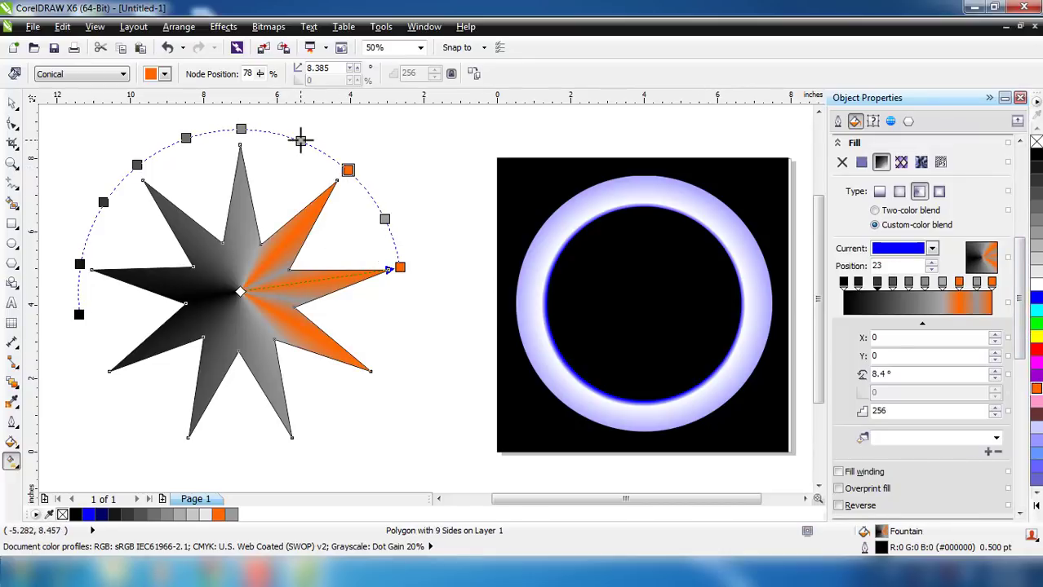
# Color the conical fill's node at 55% a brownish orange from the expanded color palette.
pyautogui.click(241, 128)
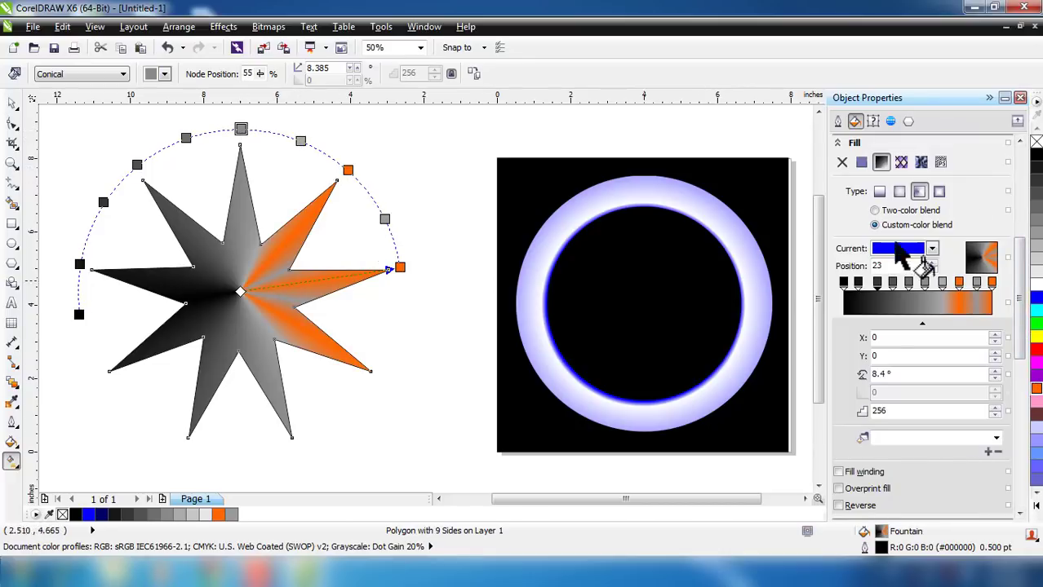
pyautogui.click(1036, 506)
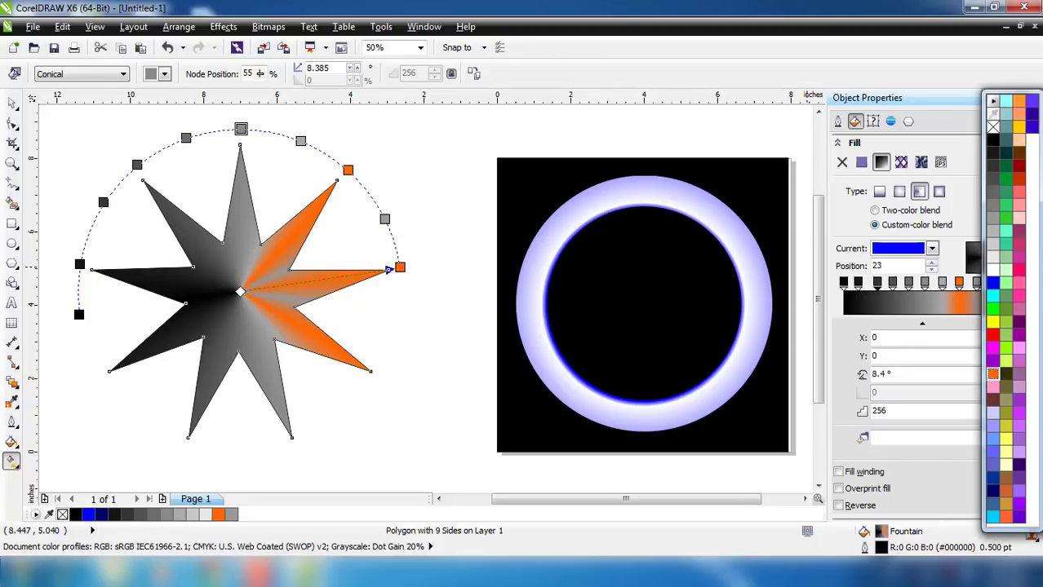
pyautogui.click(1005, 492)
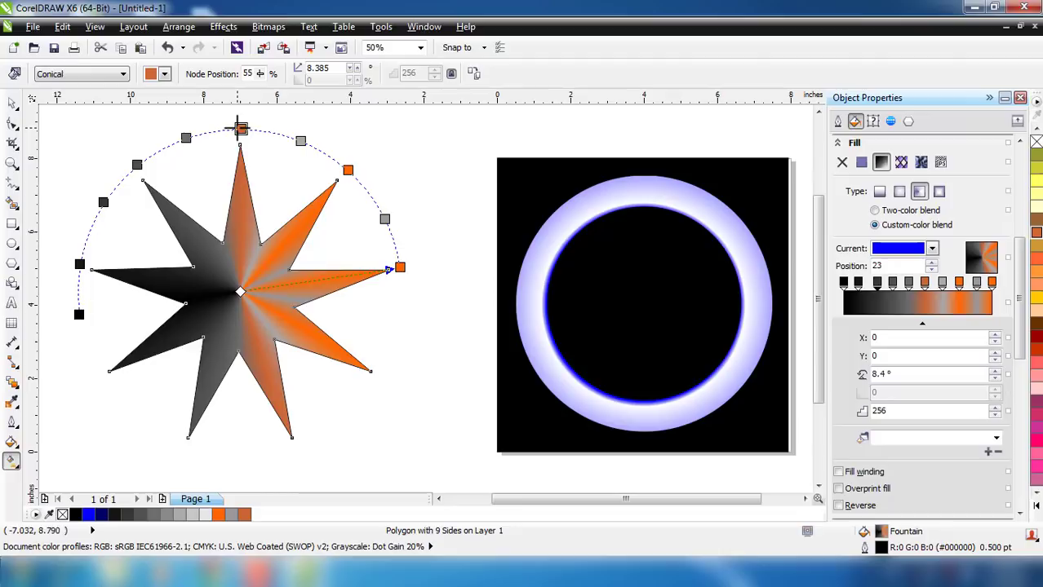
# Color the conical fill's nodes at 44%, 33% and 10% light orange.
pyautogui.click(186, 137)
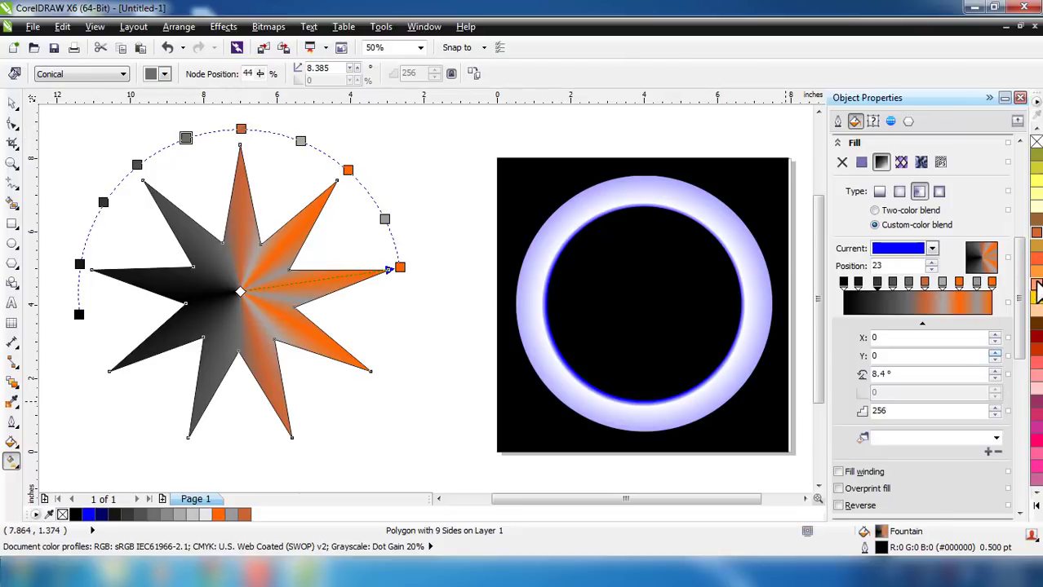
pyautogui.click(1037, 291)
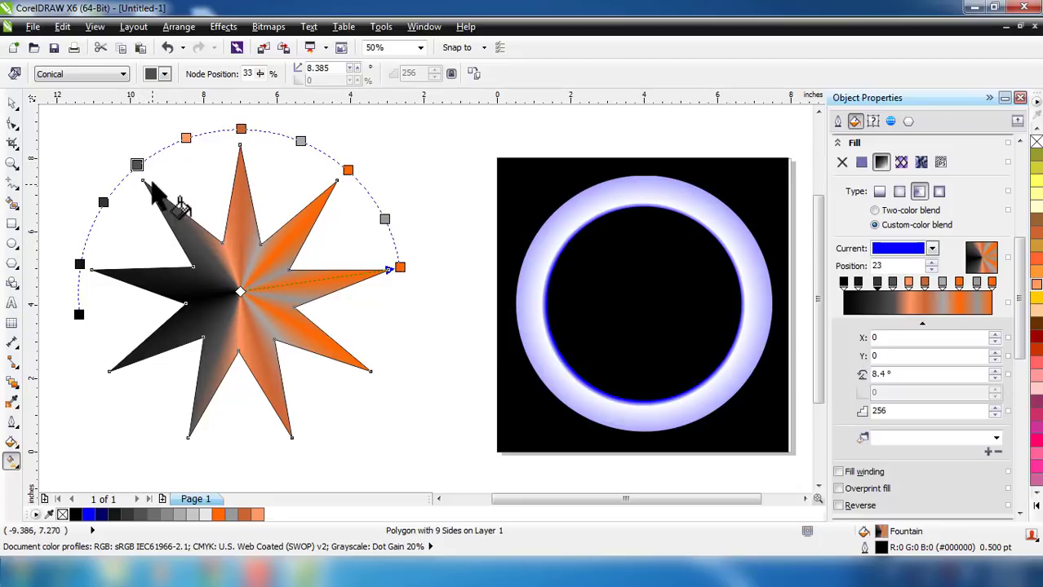
pyautogui.click(1037, 292)
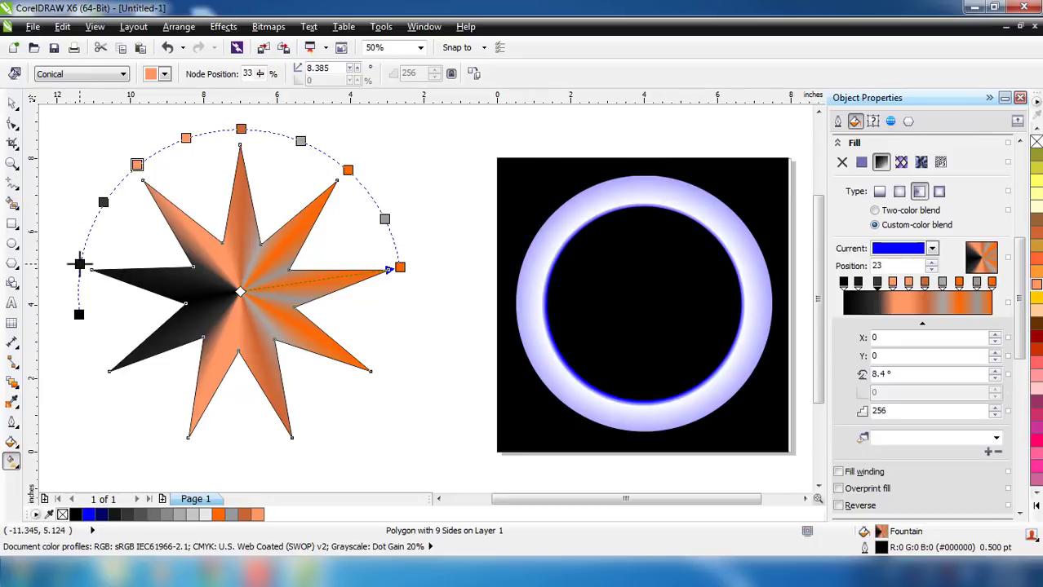
pyautogui.click(1033, 289)
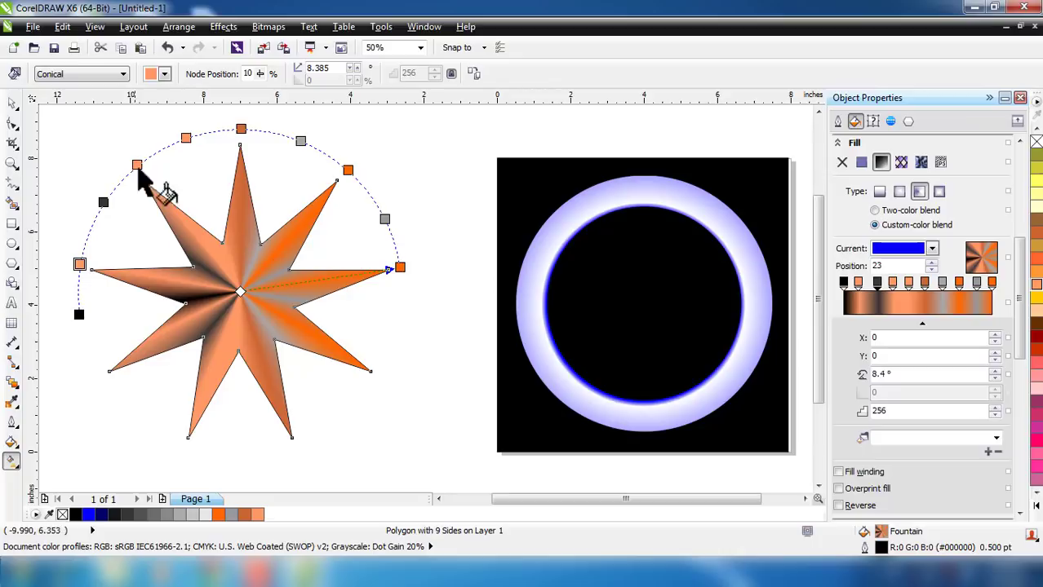
# Color the conical fill's start node and its nodes at 23%, 44%, 67% and 90% dark brown.
pyautogui.click(186, 137)
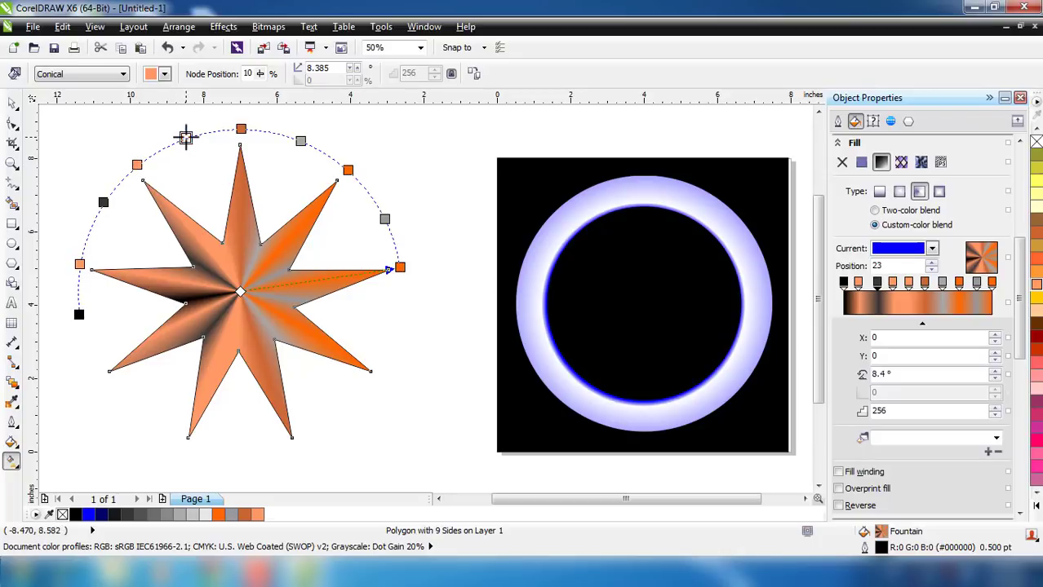
pyautogui.click(1037, 326)
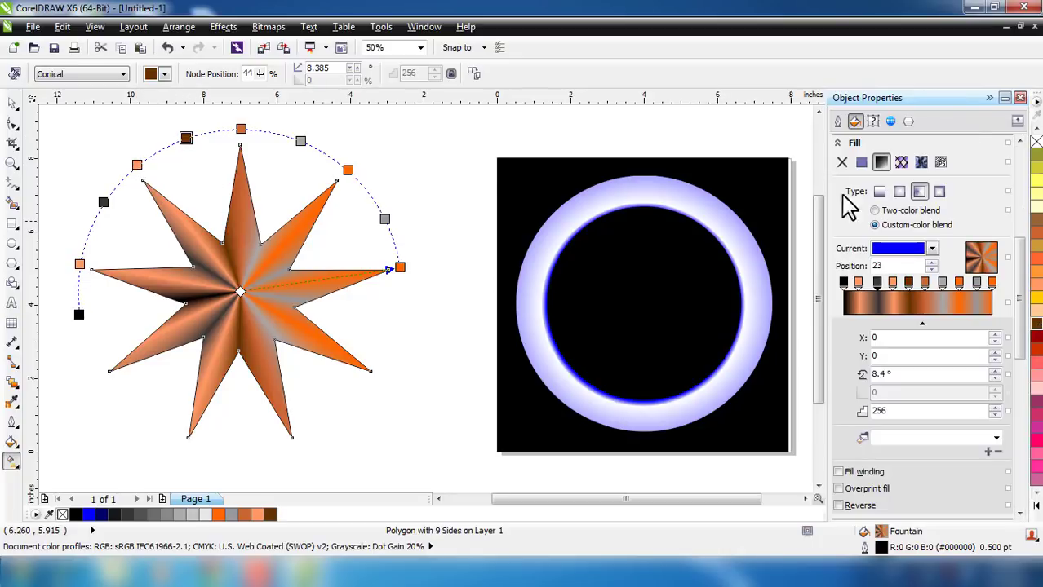
pyautogui.click(103, 201)
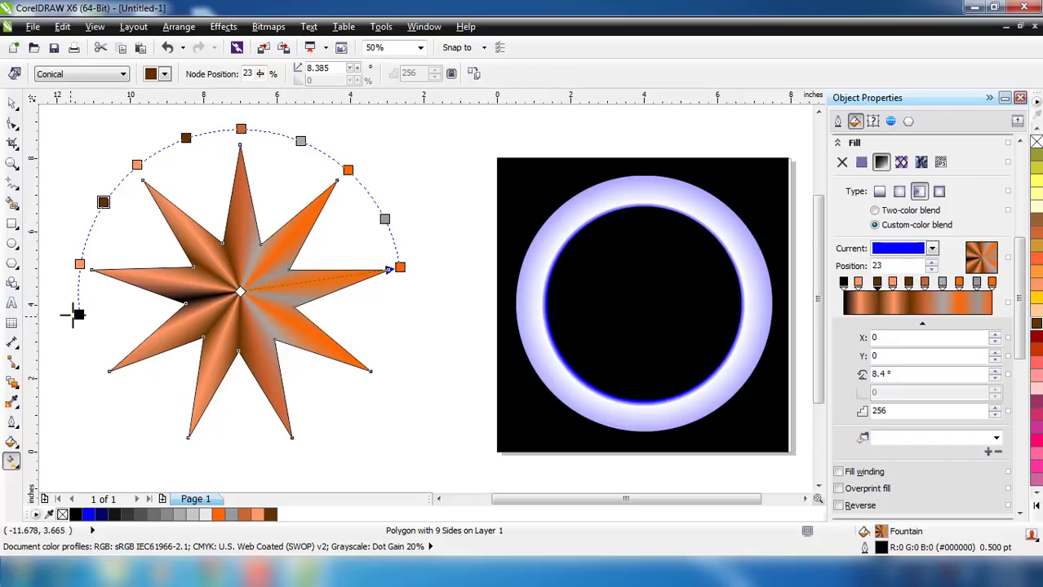
pyautogui.click(78, 315)
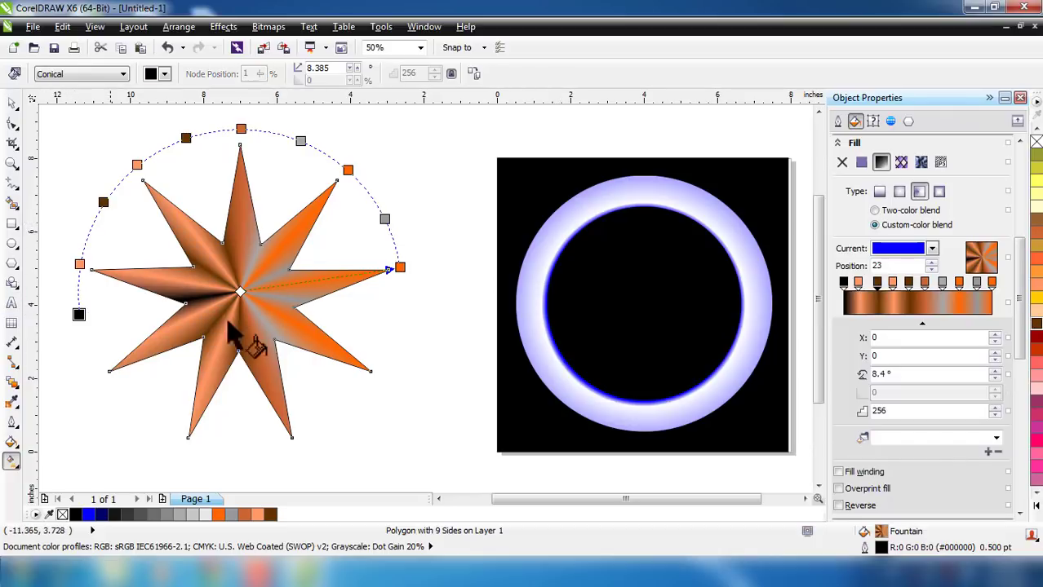
pyautogui.click(1037, 326)
pyautogui.click(301, 141)
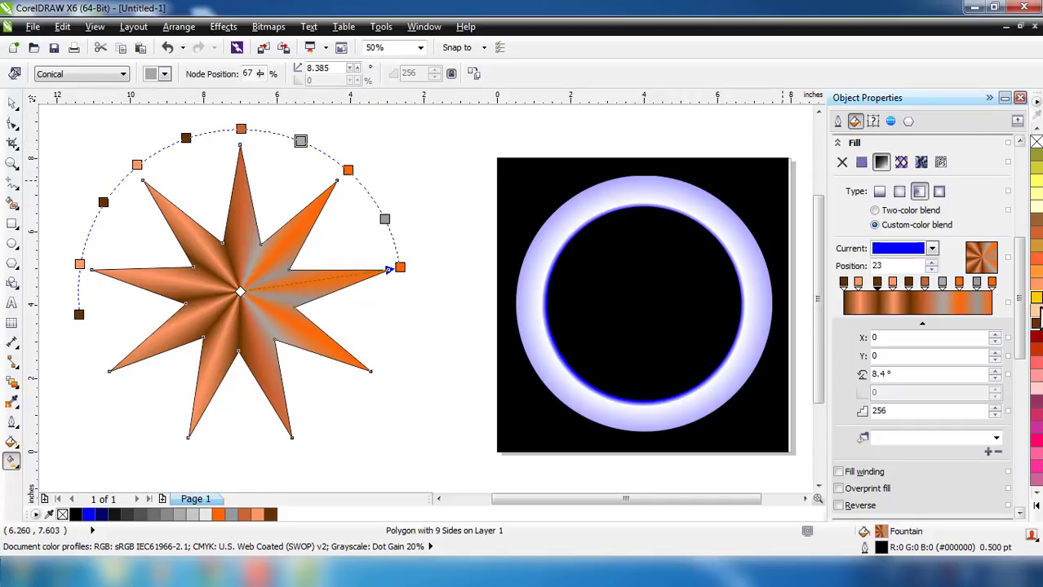
pyautogui.click(1034, 328)
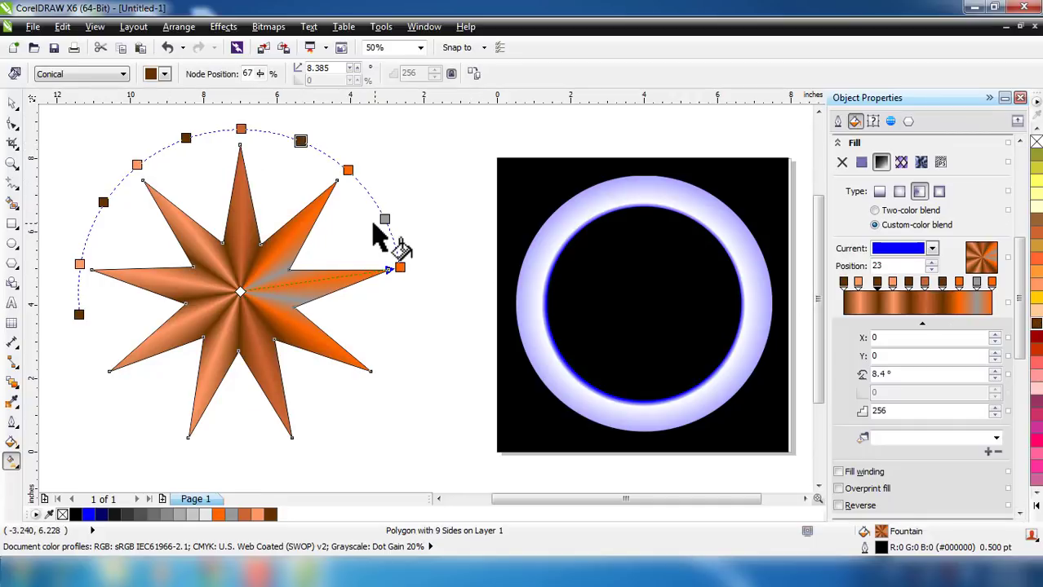
pyautogui.click(1036, 330)
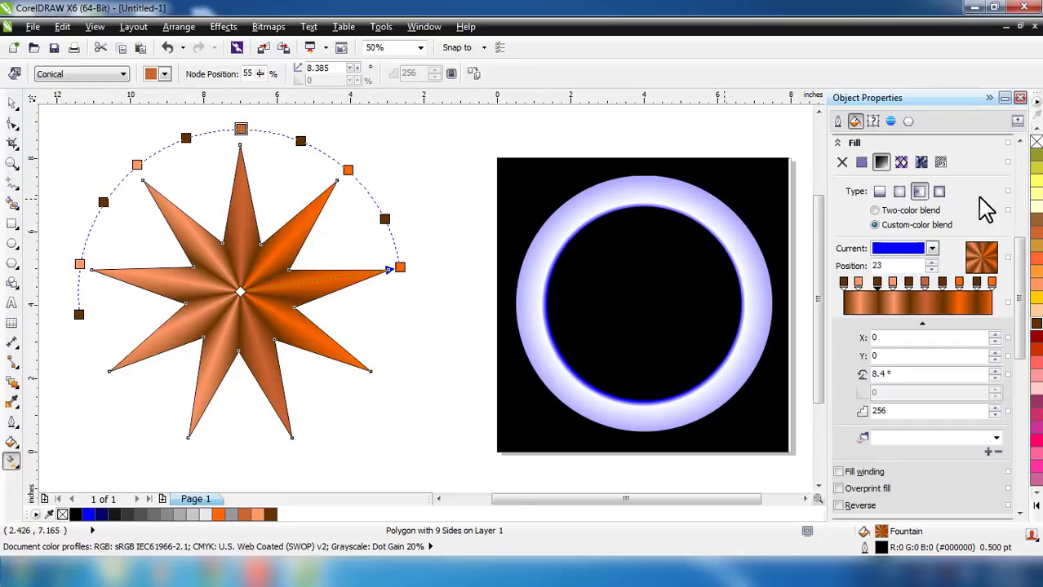
# Color the conical fill's nodes at 55%, 33% and 10% the same bright orange as its end node.
pyautogui.click(218, 514)
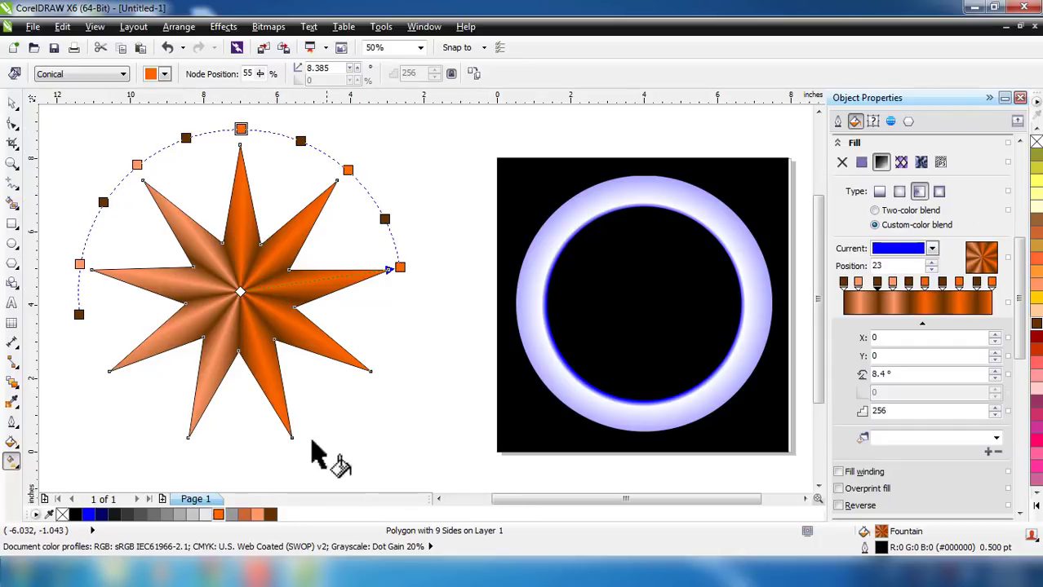
pyautogui.click(136, 164)
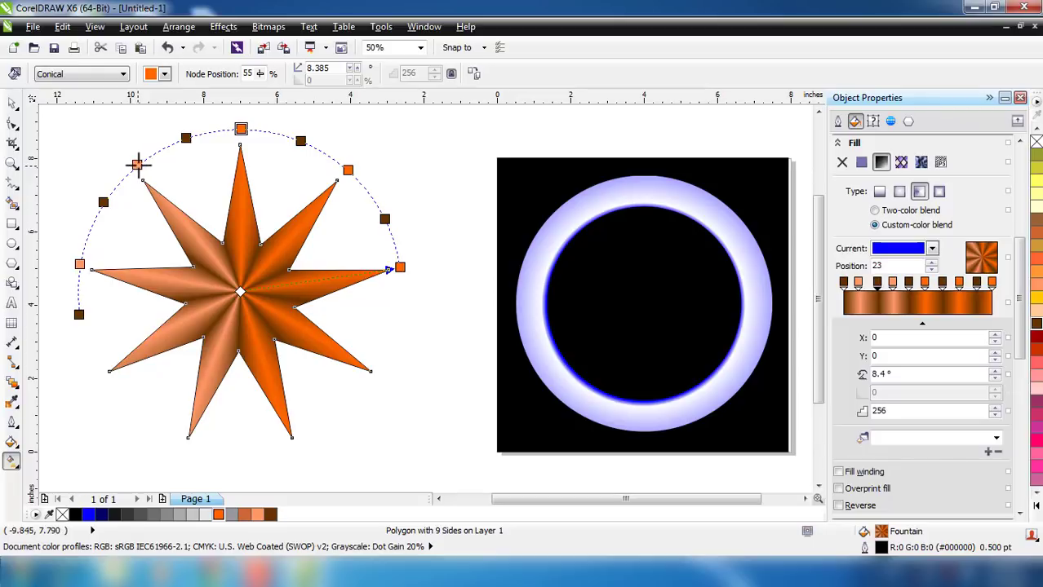
pyautogui.click(218, 514)
pyautogui.click(79, 264)
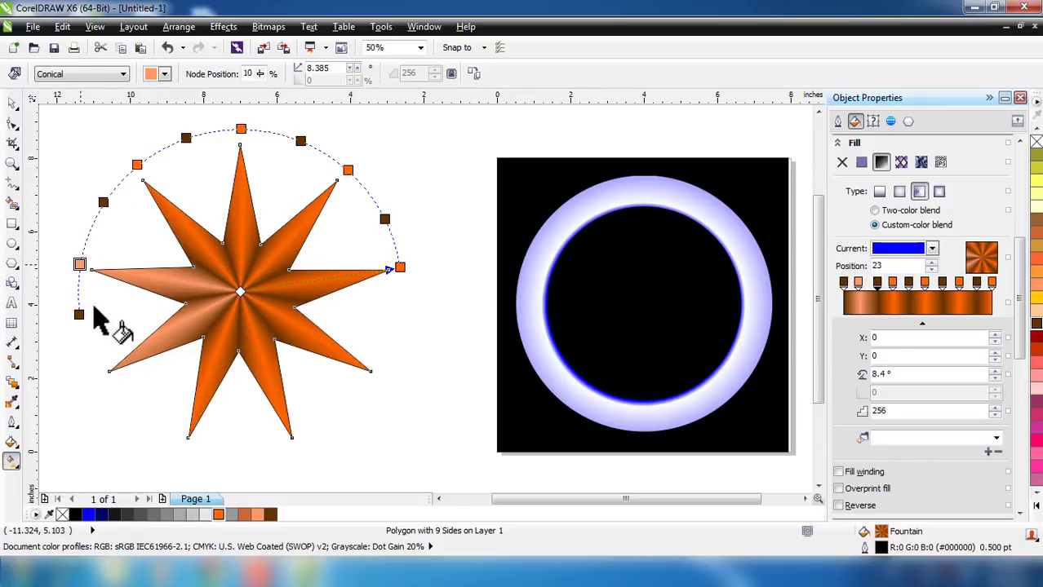
pyautogui.click(217, 514)
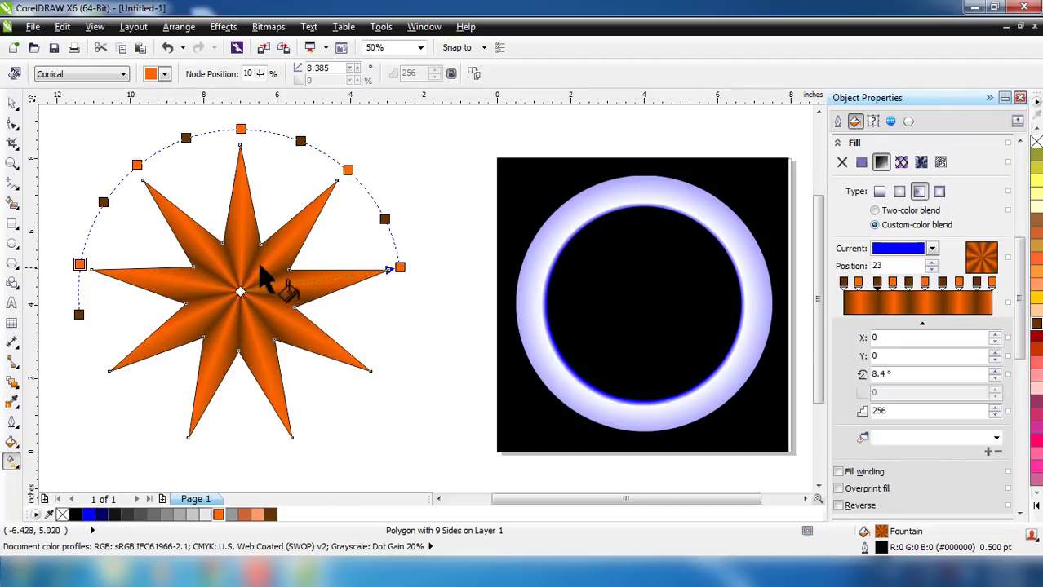
# Try a reddish orange on the conical fill's node at 55%, and return it to bright orange.
pyautogui.hscroll(-2, 441, 498)
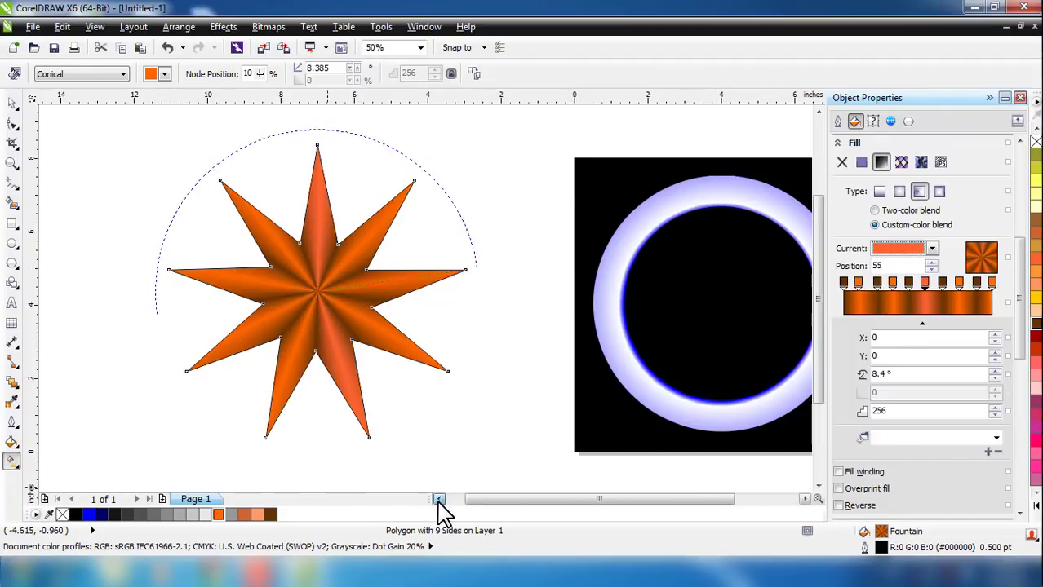
pyautogui.scroll(1, 261, 130)
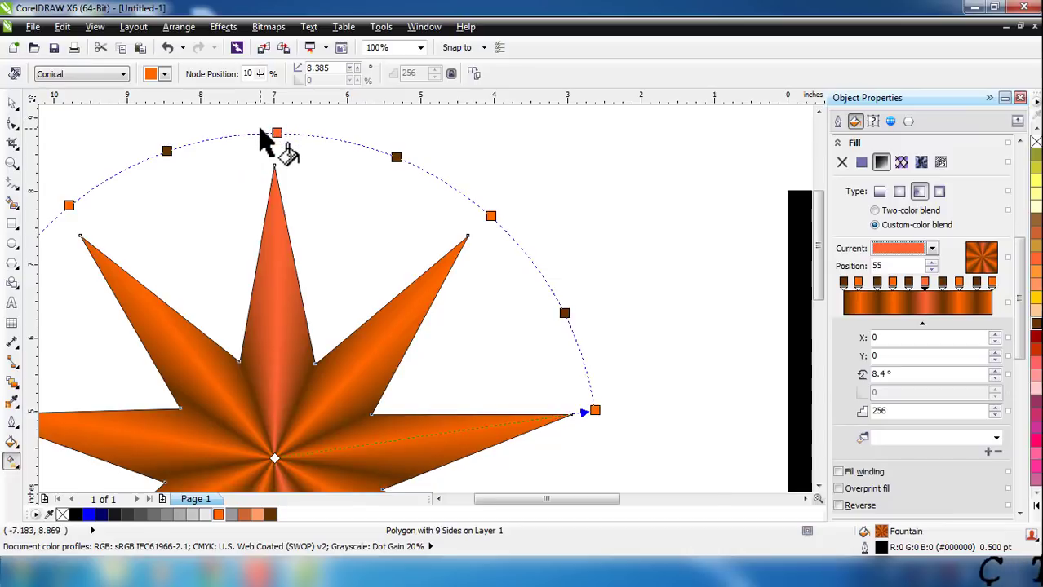
pyautogui.scroll(-1, 265, 137)
pyautogui.scroll(1, 270, 137)
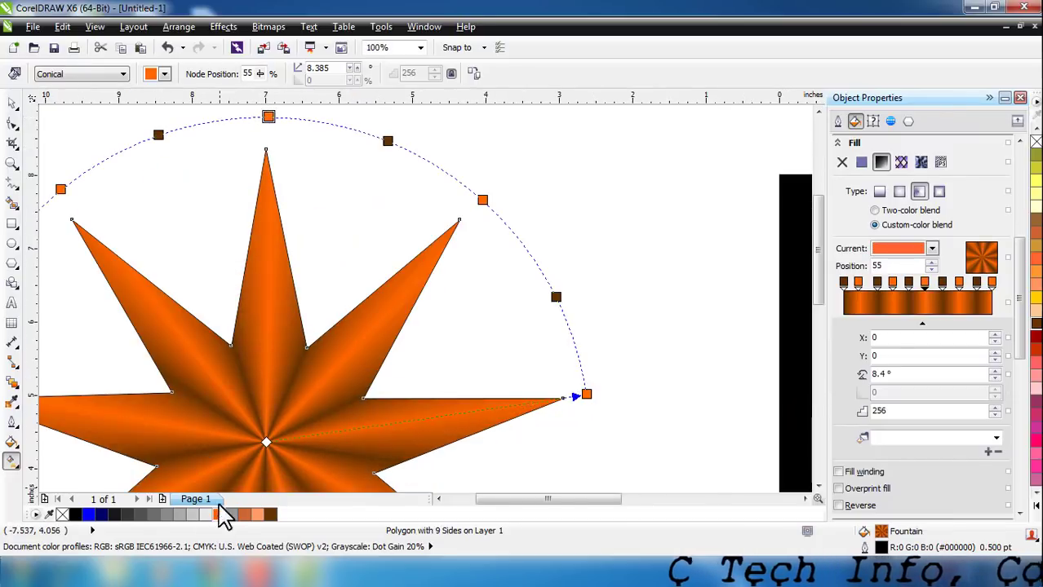
# Shrink the conical fill's arc until its end node meets the star tip at about 8.1°, and fine-tune nodes to 32% and 21%.
pyautogui.moveTo(224, 516)
pyautogui.mouseDown()
pyautogui.moveTo(587, 369)
pyautogui.moveTo(593, 420)
pyautogui.moveTo(419, 361)
pyautogui.moveTo(547, 338)
pyautogui.moveTo(556, 296)
pyautogui.moveTo(545, 272)
pyautogui.mouseUp()
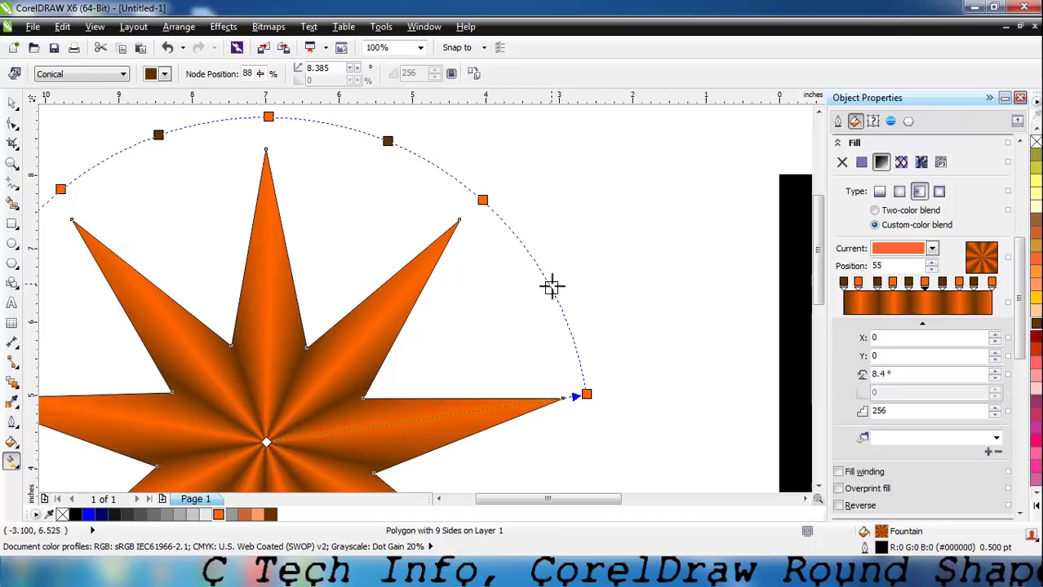
pyautogui.hotkey('ctrl', 'z')
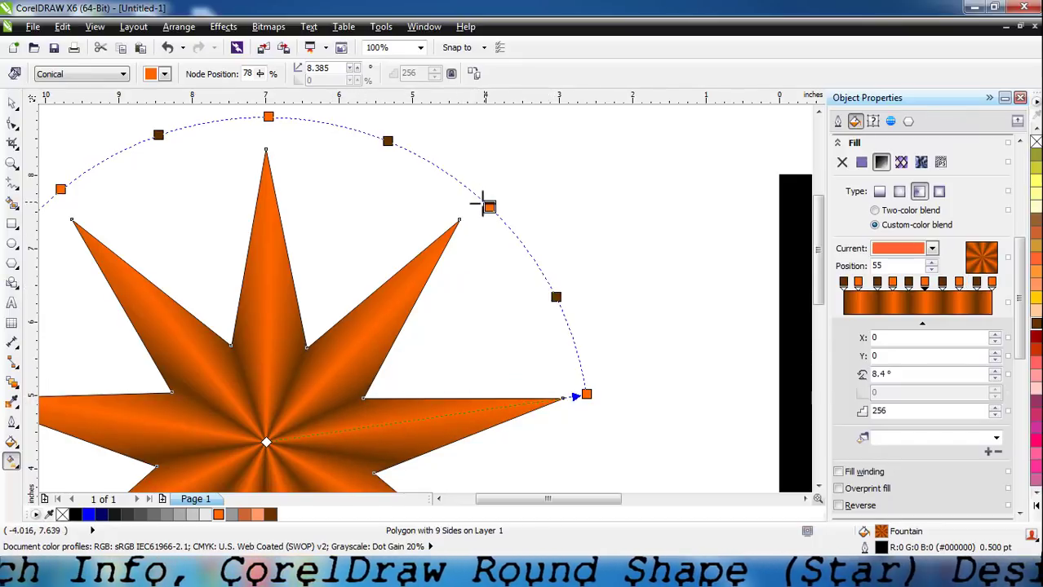
pyautogui.hscroll(-3, 552, 496)
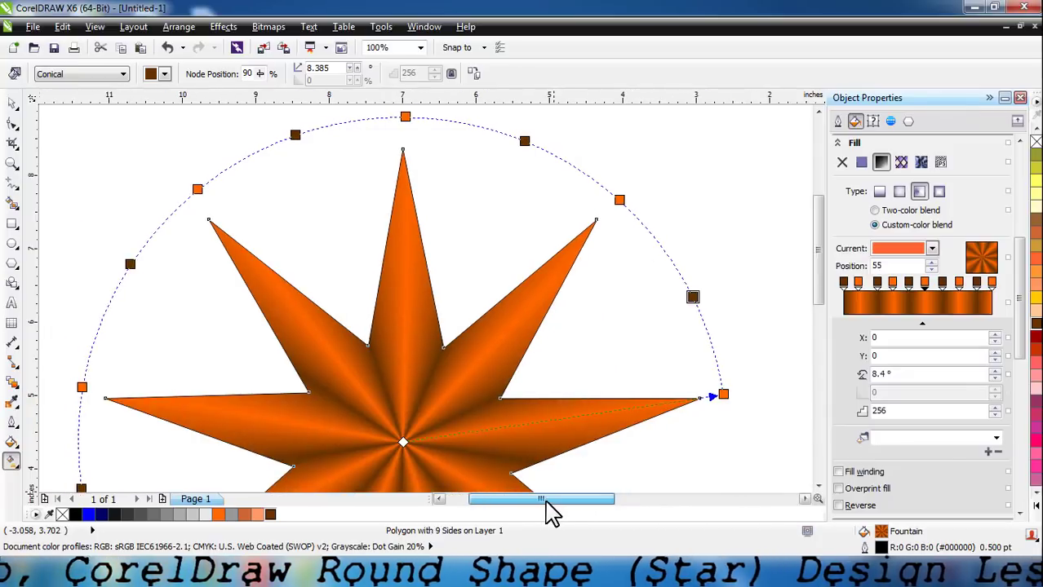
pyautogui.click(304, 135)
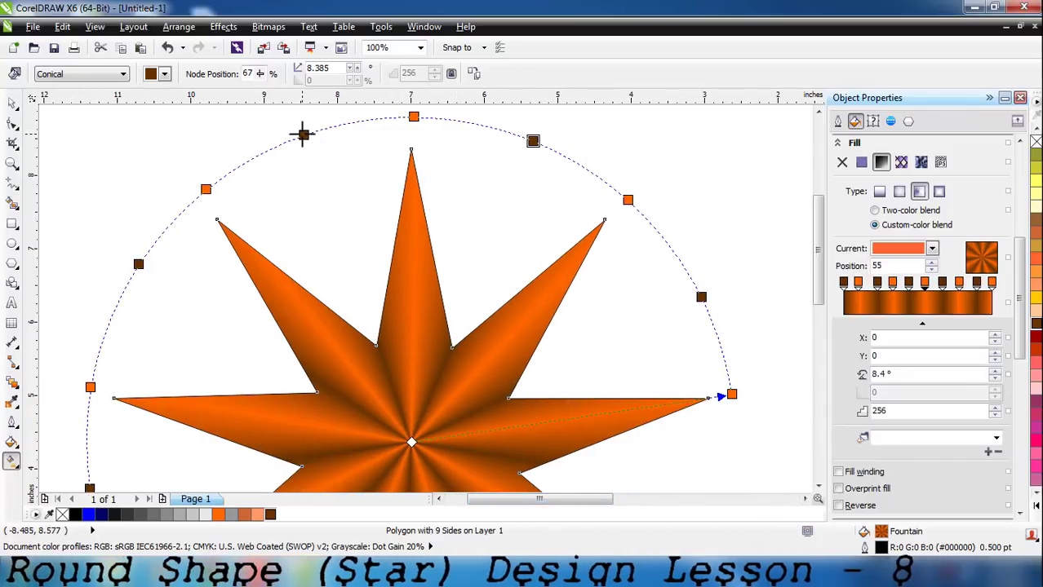
pyautogui.click(138, 264)
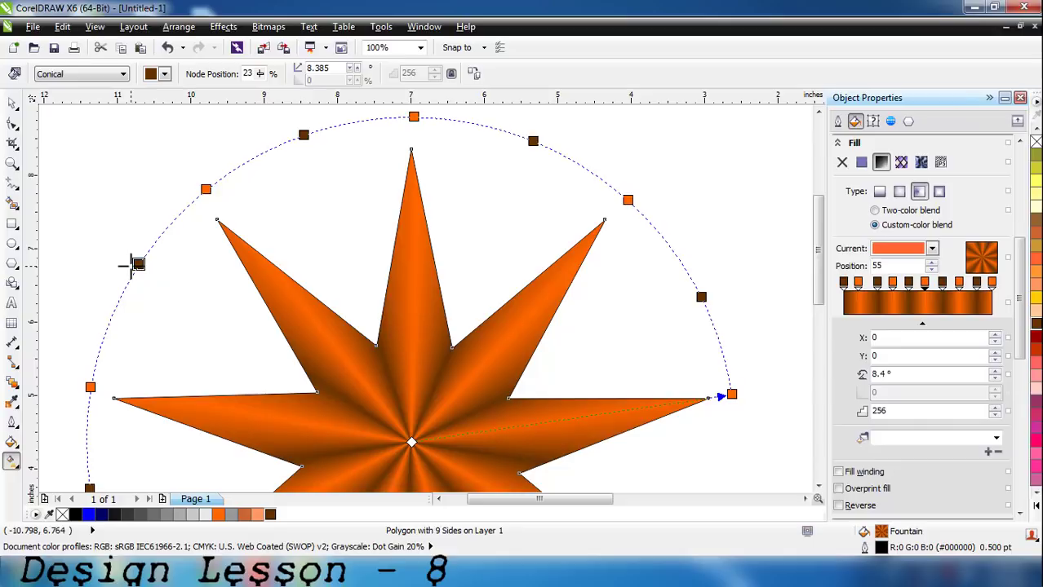
pyautogui.moveTo(817, 241); pyautogui.dragTo(824, 285)
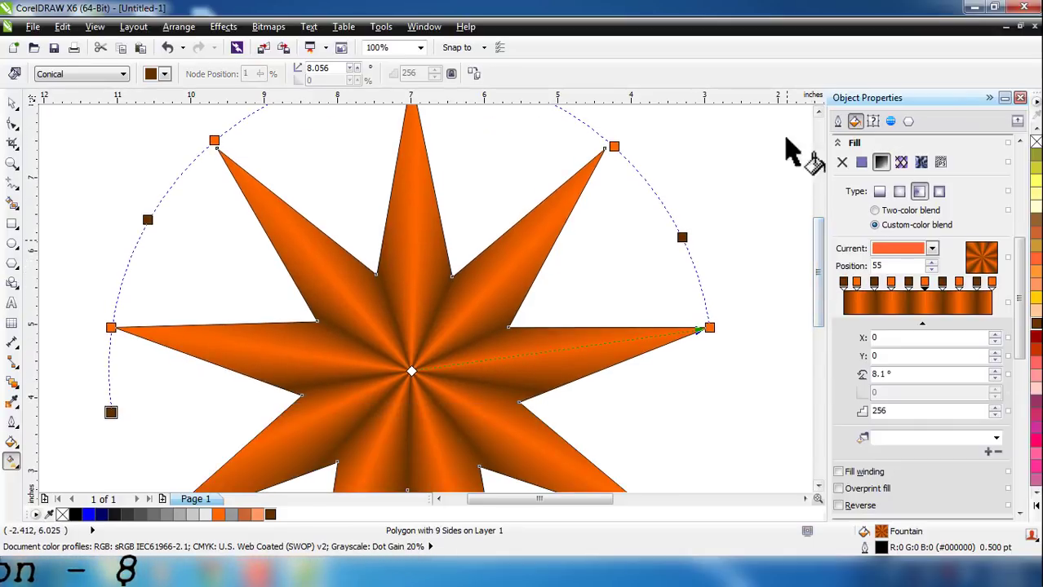
pyautogui.scroll(1, 816, 122)
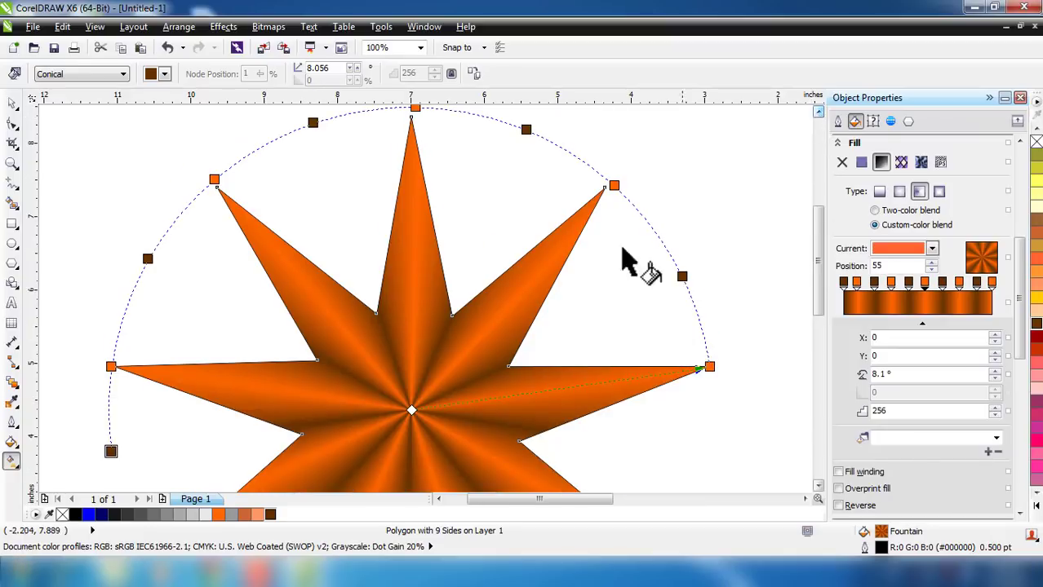
# Recolor the star fill's five dark brown nodes, including the start node, near-black, and leave fill editing with the Pick tool.
pyautogui.click(682, 275)
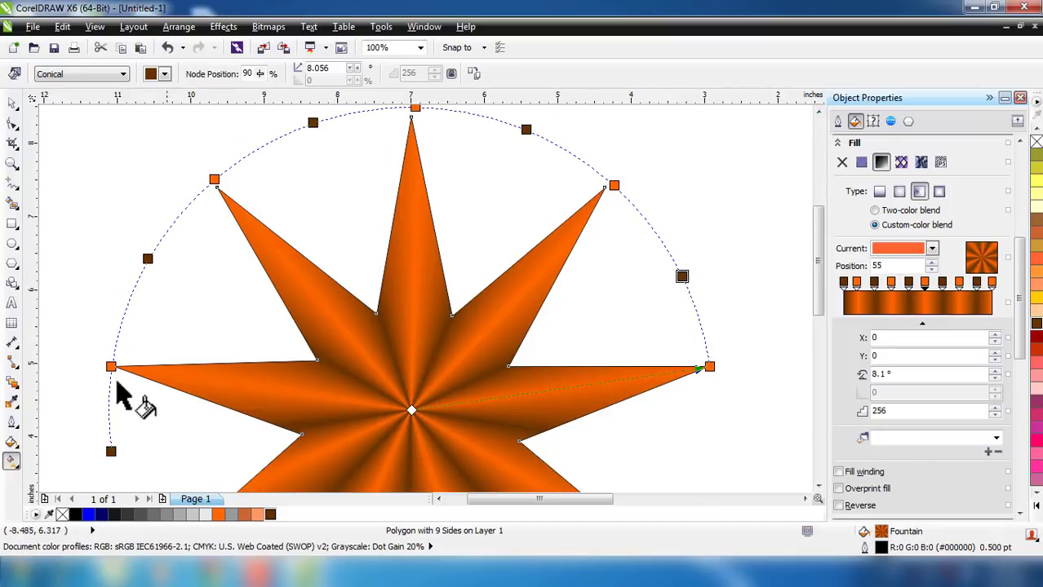
pyautogui.click(114, 515)
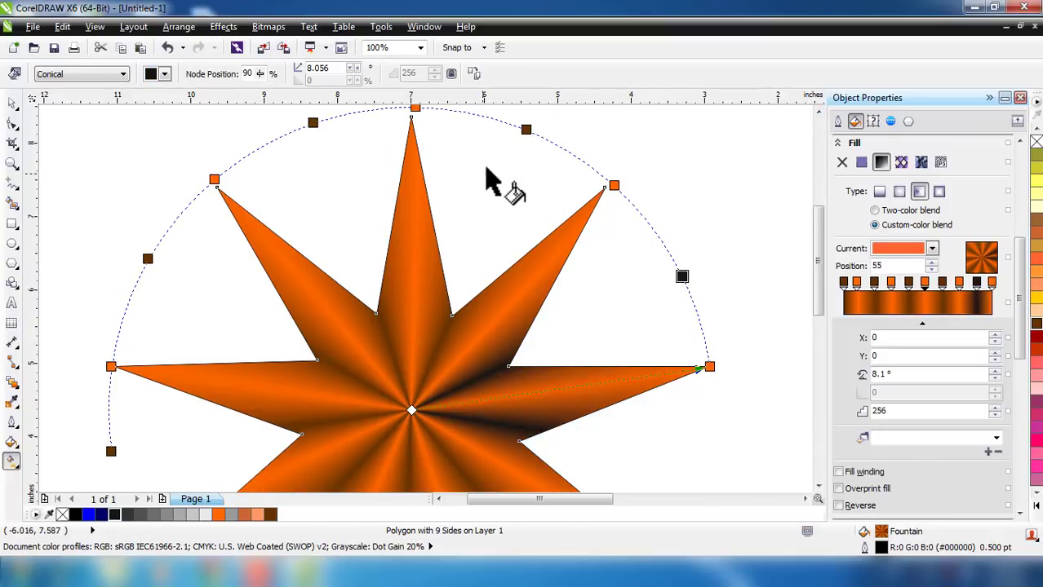
pyautogui.click(526, 129)
pyautogui.click(118, 515)
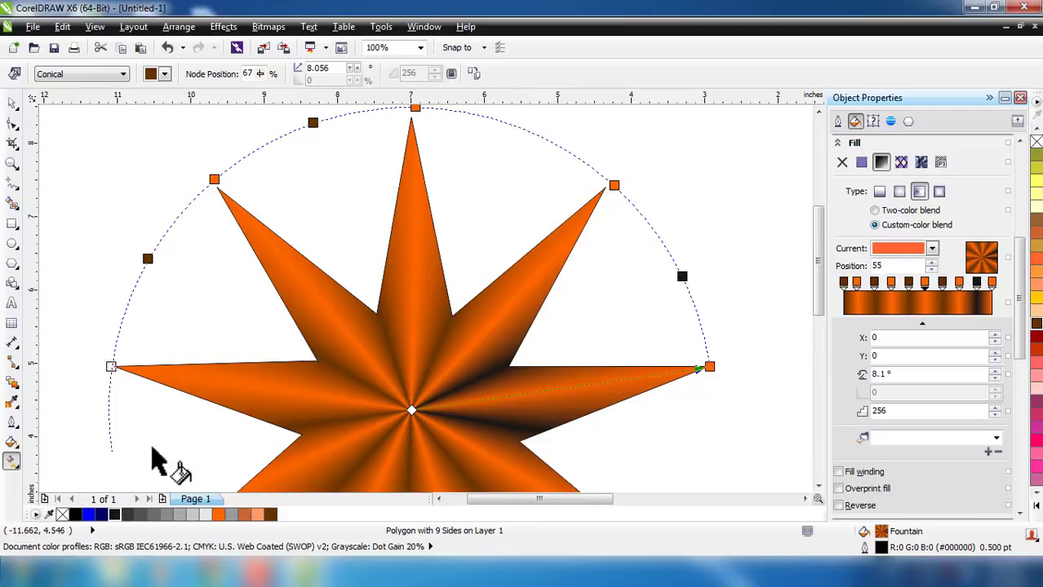
pyautogui.click(312, 122)
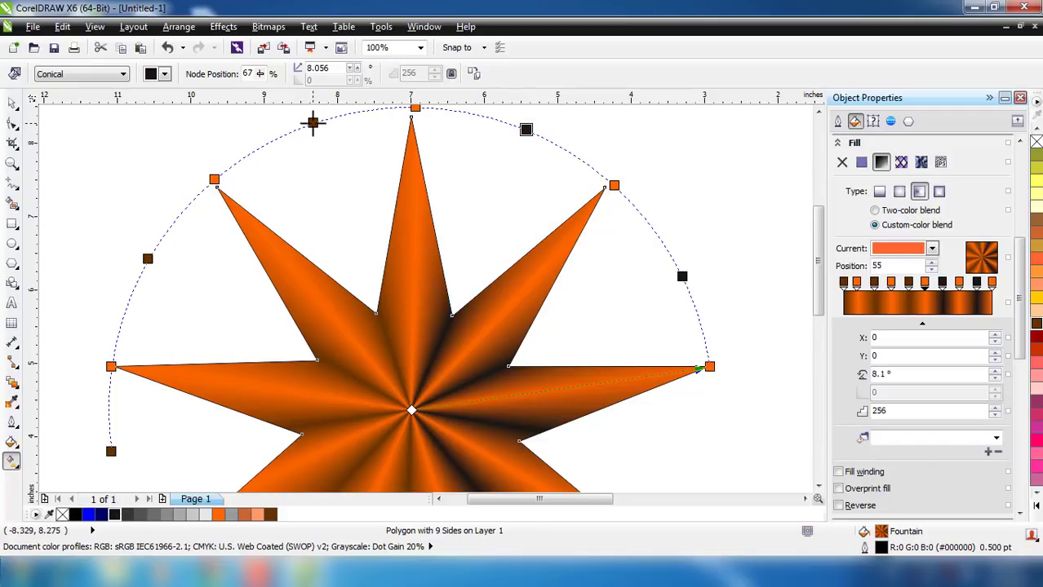
pyautogui.click(115, 516)
pyautogui.click(213, 179)
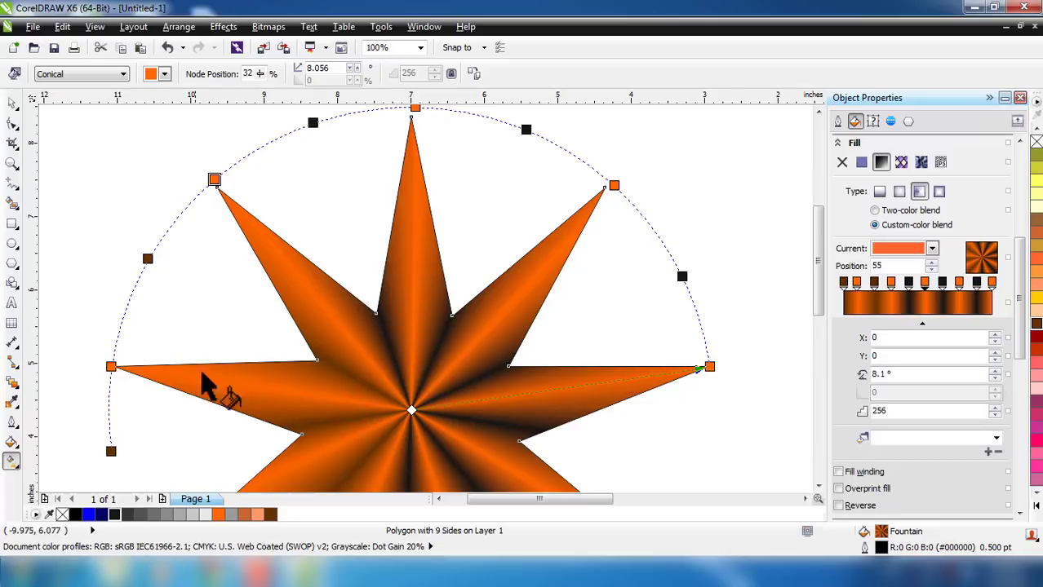
pyautogui.click(118, 514)
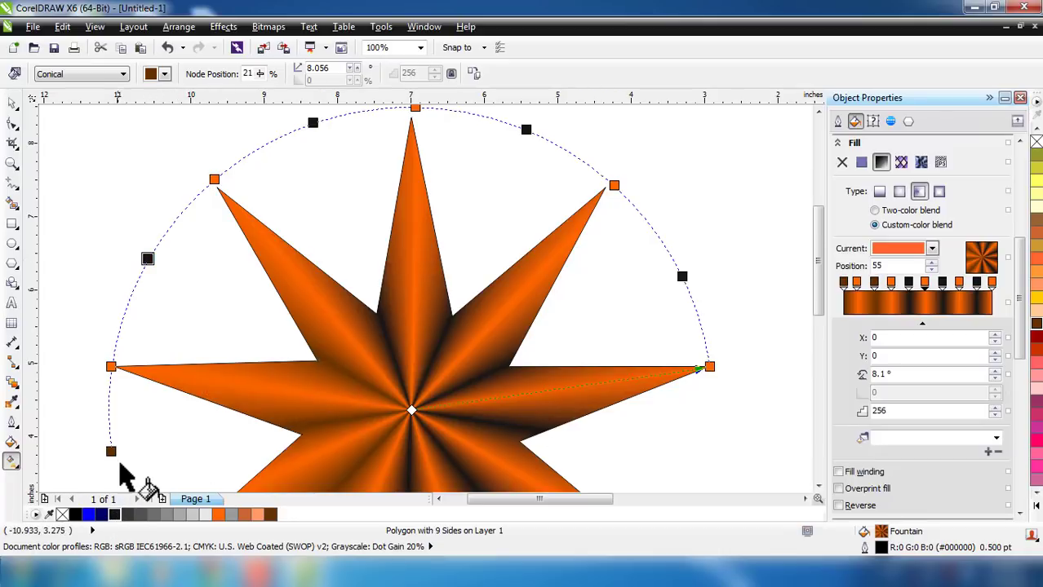
pyautogui.click(111, 451)
pyautogui.click(115, 515)
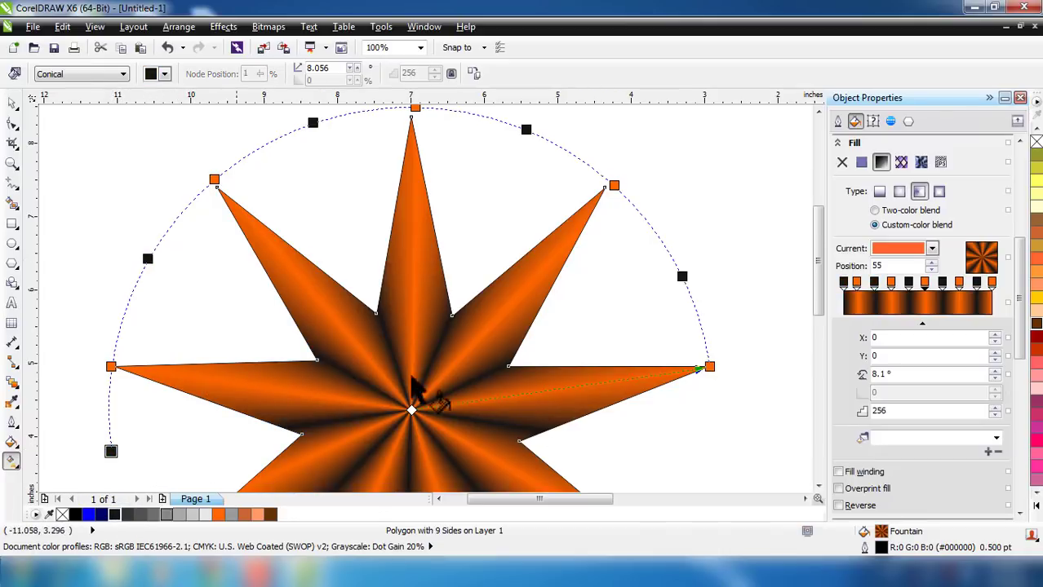
pyautogui.press('F3')
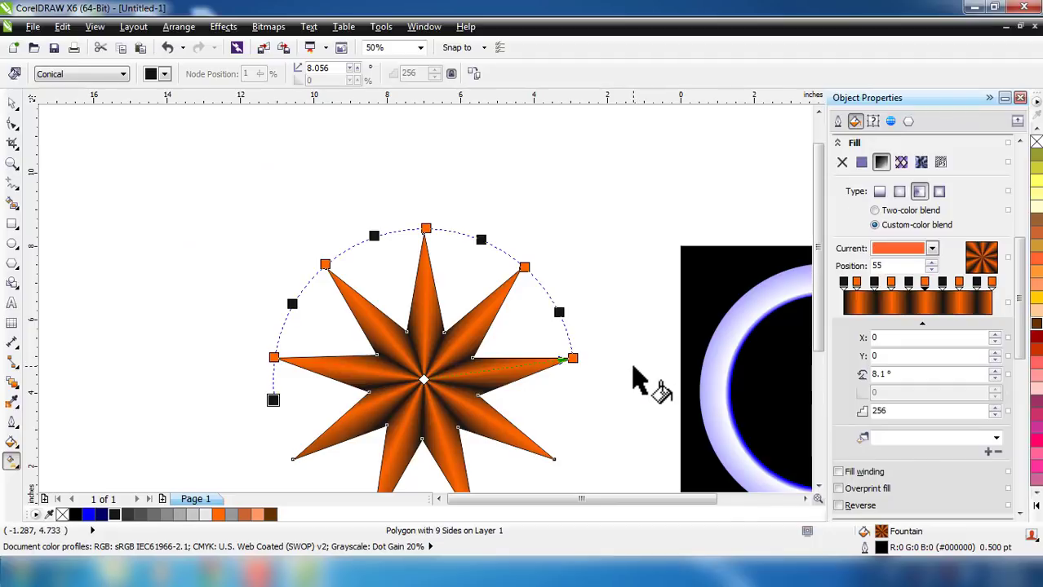
pyautogui.scroll(-1, 630, 372)
pyautogui.scroll(1, 629, 383)
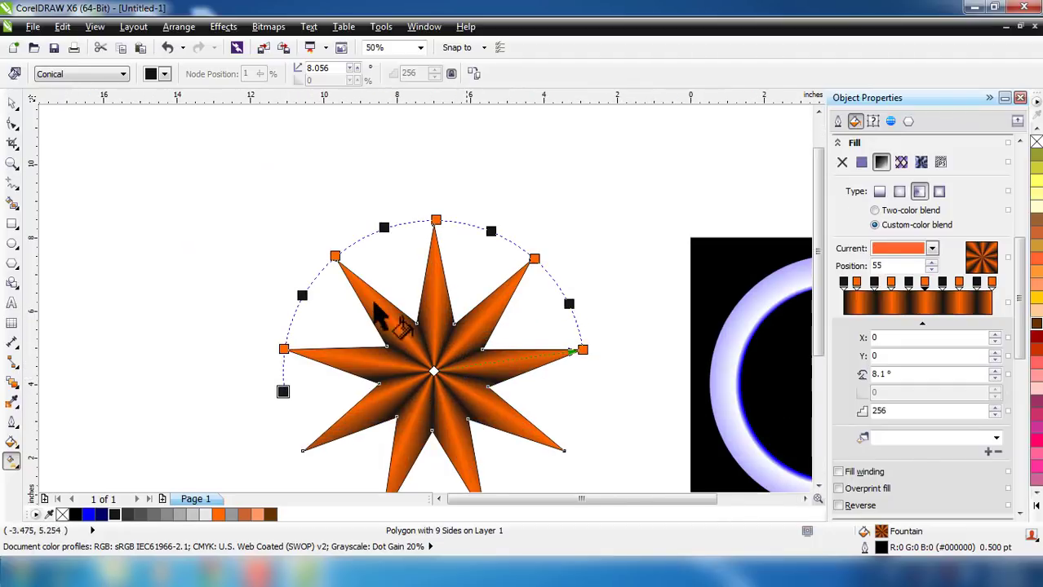
pyautogui.click(17, 108)
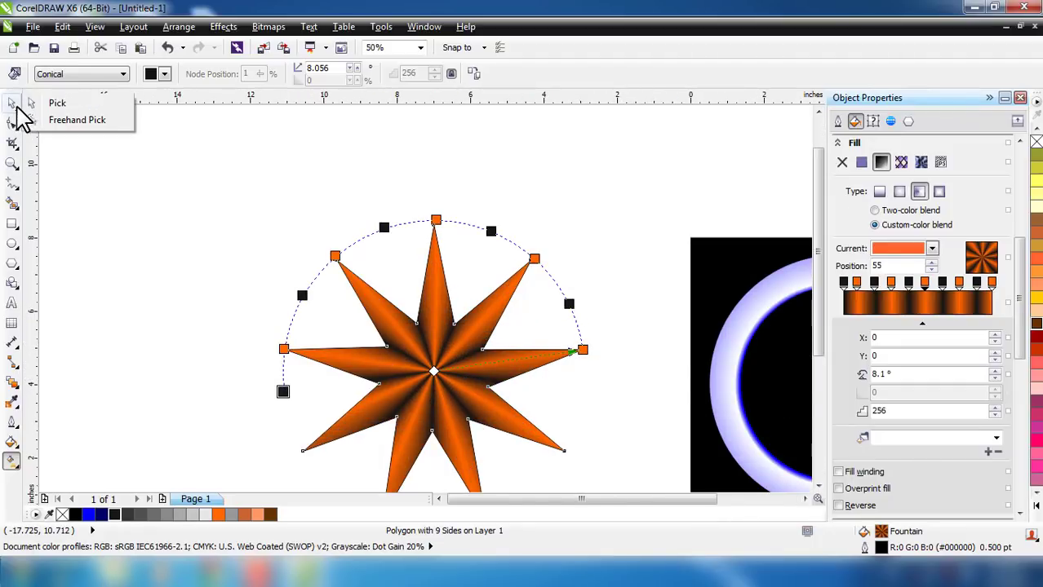
# Move the nine-pointed star from the blank area beside the page onto the glowing ring, roughly over its centre.
pyautogui.click(57, 115)
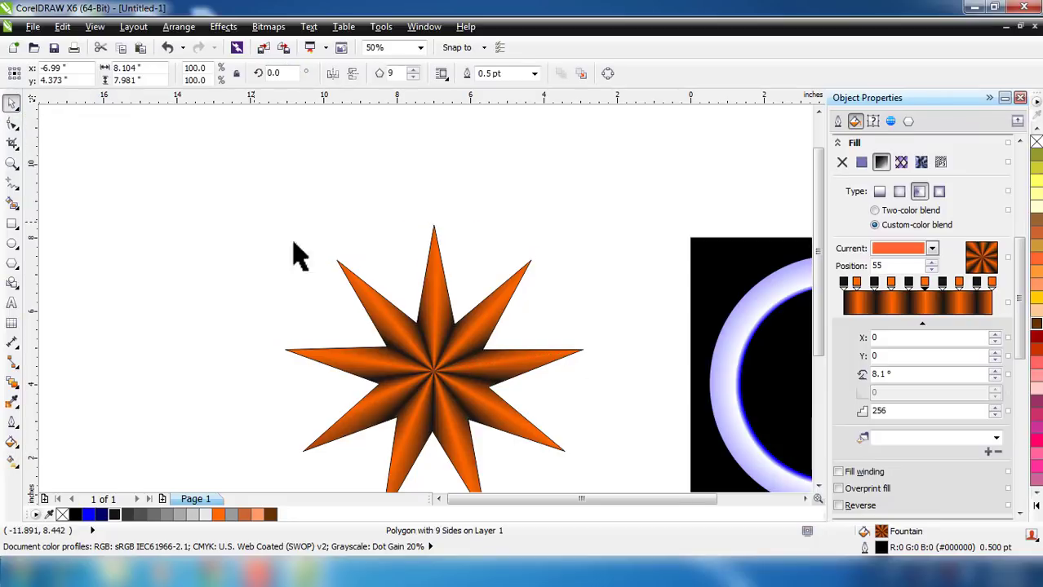
pyautogui.click(295, 251)
pyautogui.moveTo(612, 498); pyautogui.dragTo(668, 500)
pyautogui.click(273, 367)
pyautogui.moveTo(196, 374); pyautogui.dragTo(585, 406)
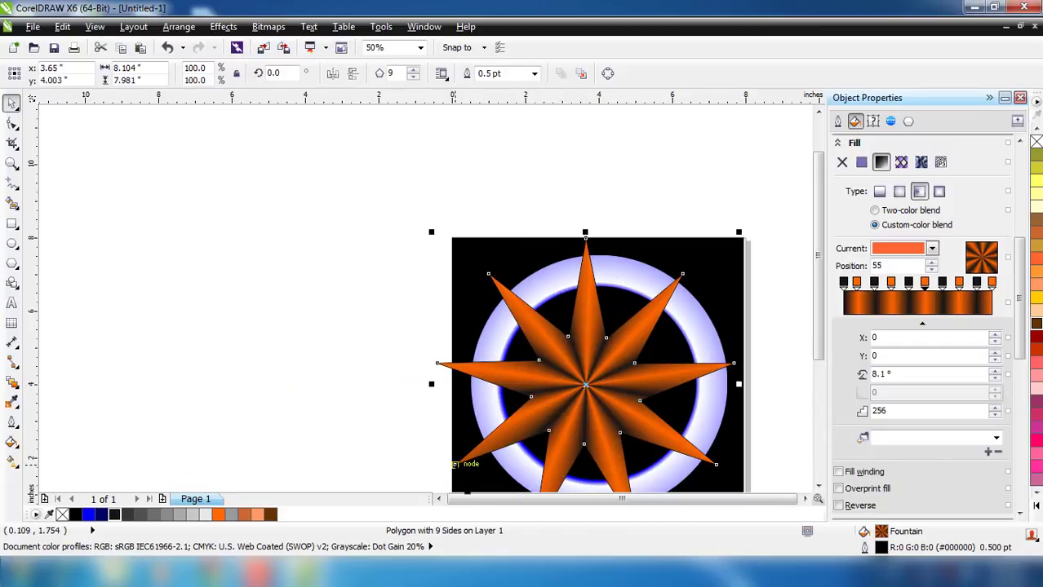
pyautogui.moveTo(454, 464)
pyautogui.mouseDown()
pyautogui.moveTo(469, 465)
pyautogui.moveTo(462, 457)
pyautogui.mouseUp()
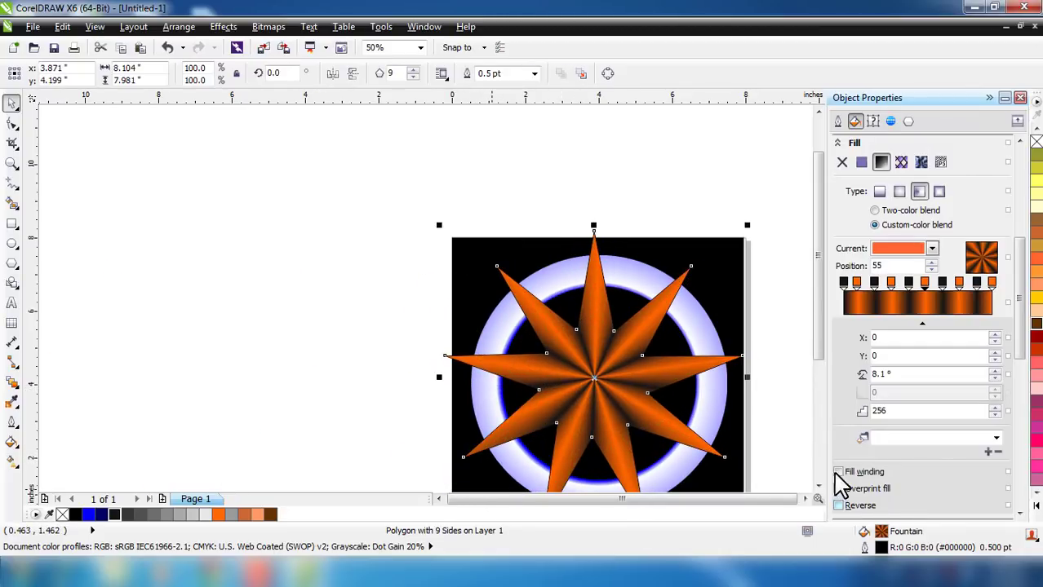
pyautogui.click(818, 488)
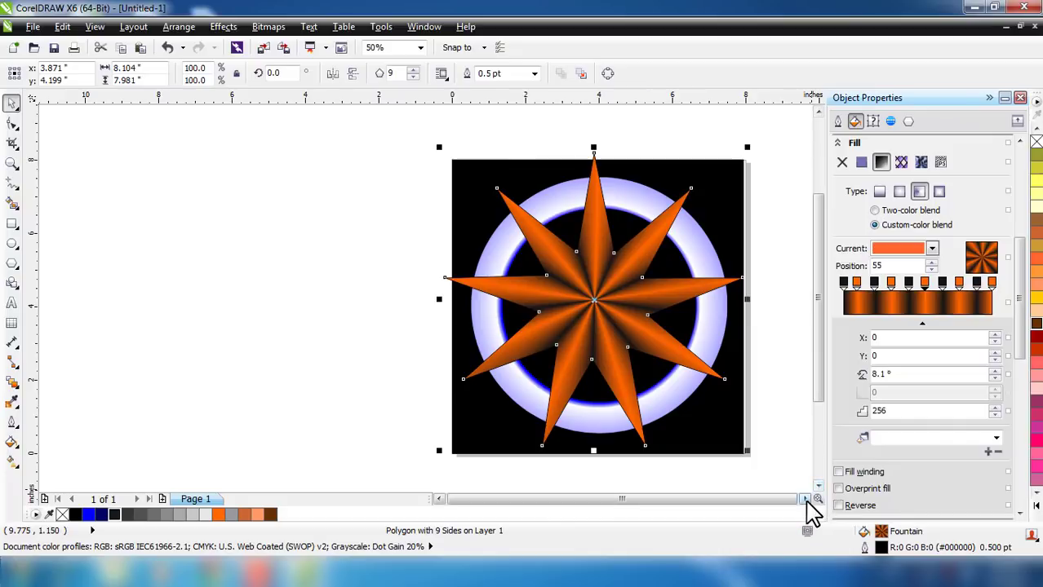
pyautogui.click(804, 500)
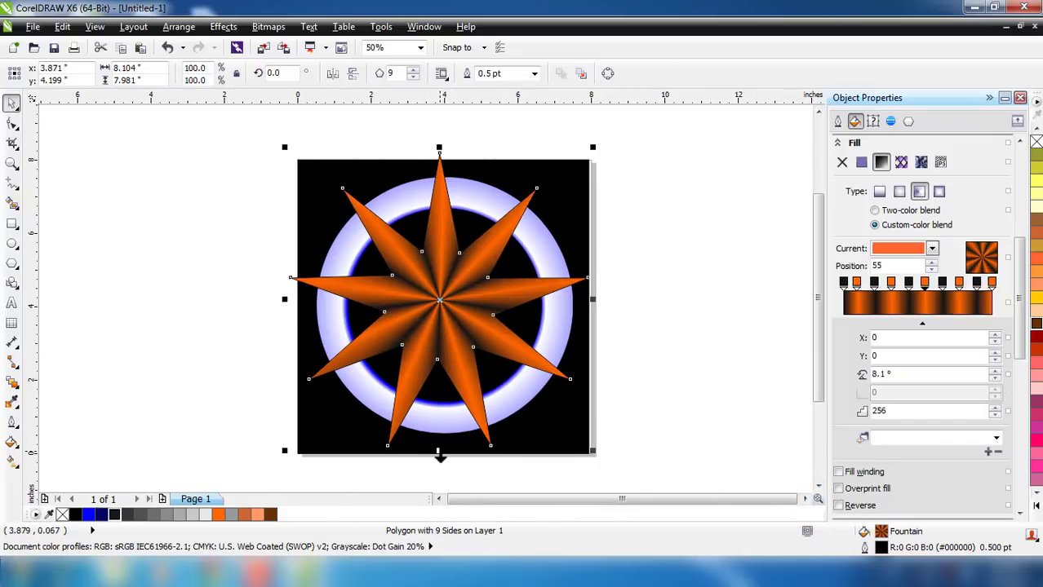
# Shrink the star to fit inside the ring, and set its width and height to 5 inches each.
pyautogui.moveTo(283, 150); pyautogui.dragTo(351, 211)
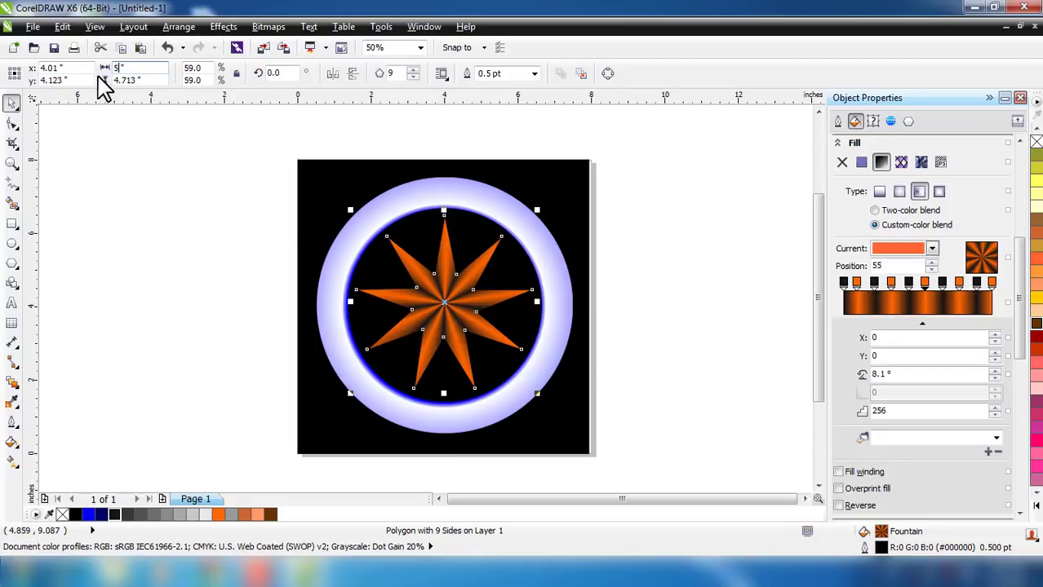
pyautogui.write('5')
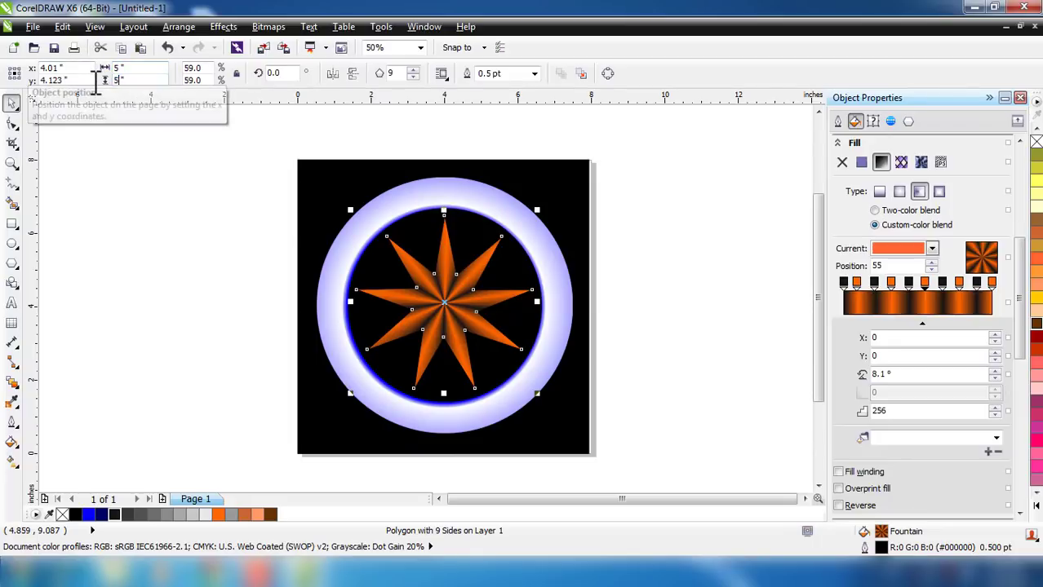
pyautogui.press('Return')
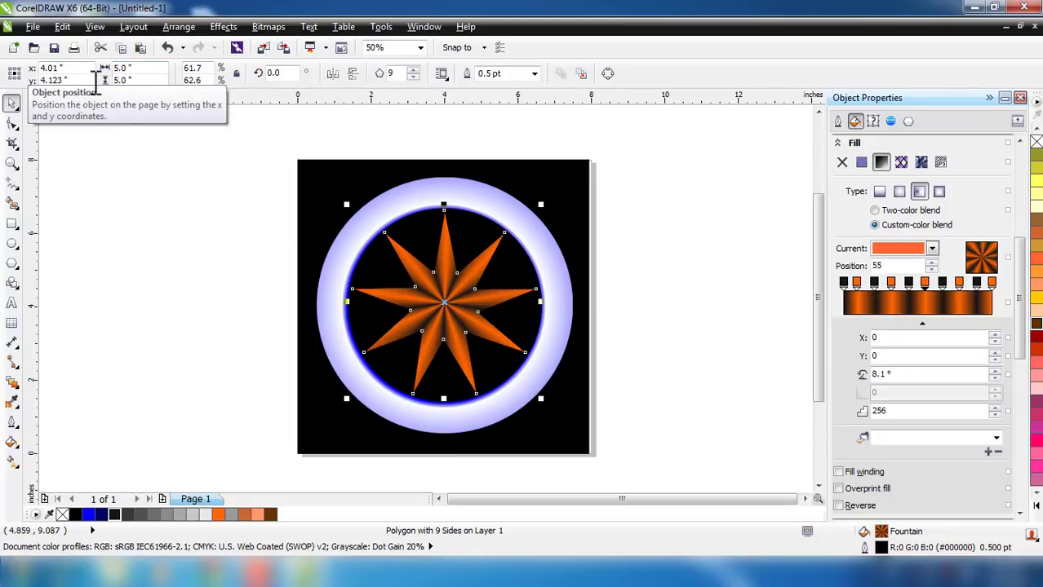
# Shift the star slightly right and down to about x 4.03", y 4.103" inside the ring, keeping it selected.
pyautogui.click(698, 321)
pyautogui.click(458, 341)
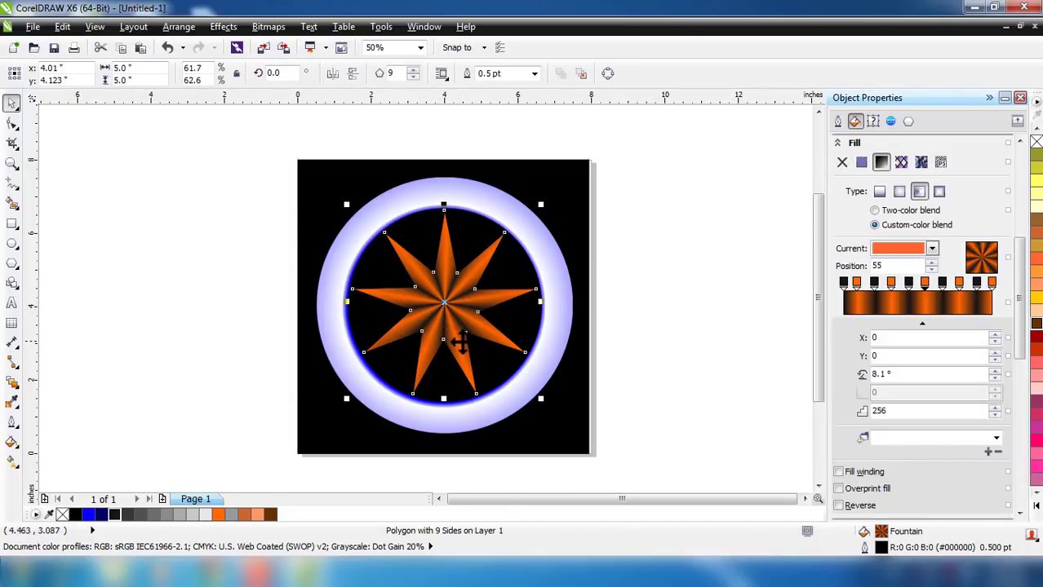
pyautogui.moveTo(506, 342); pyautogui.dragTo(509, 346)
pyautogui.click(676, 318)
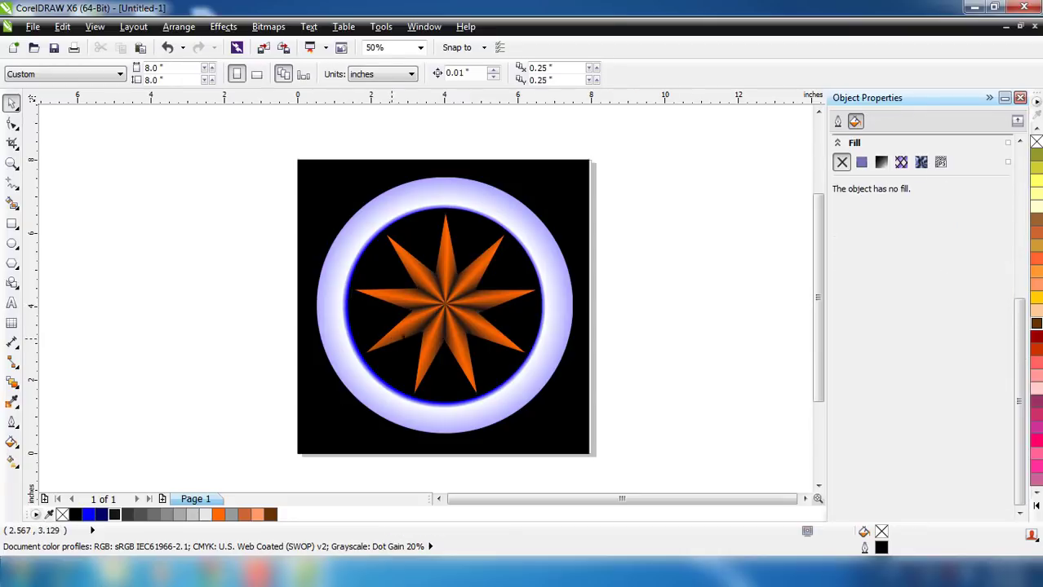
pyautogui.click(429, 303)
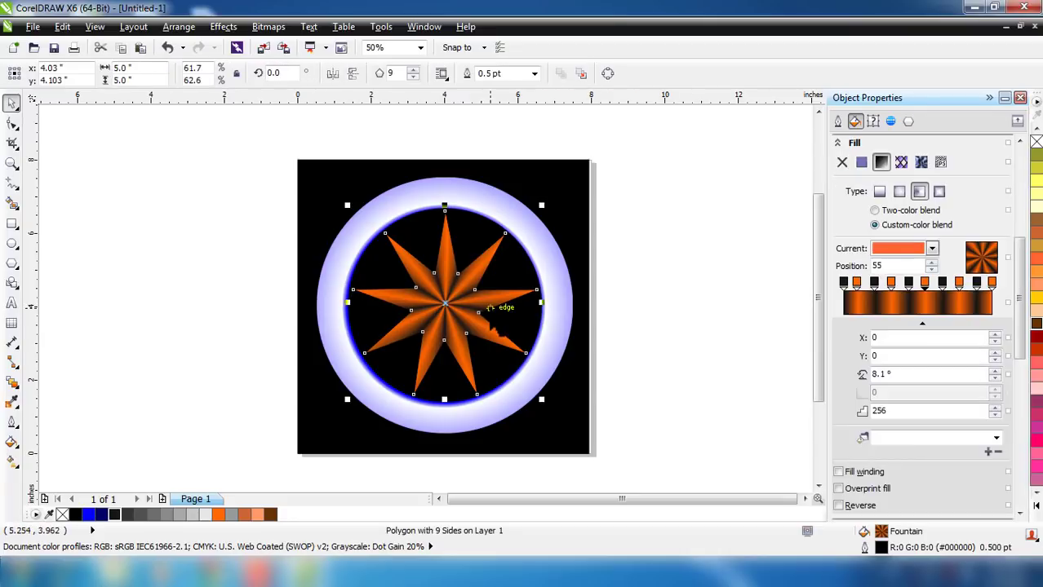
# Add a drop shadow to the star with the Drop Shadow tool, running horizontally across its full width.
pyautogui.click(16, 385)
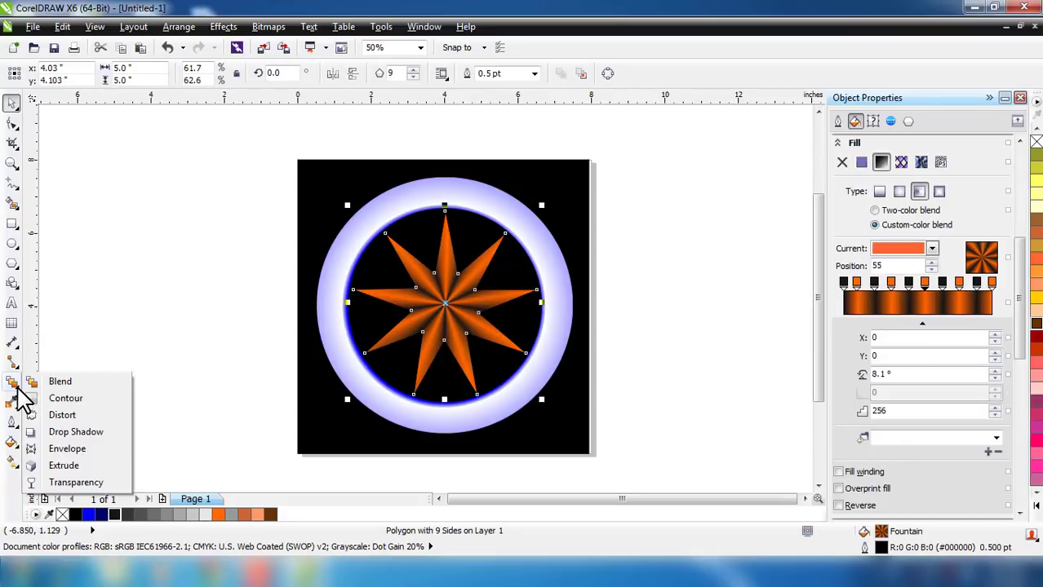
pyautogui.click(51, 433)
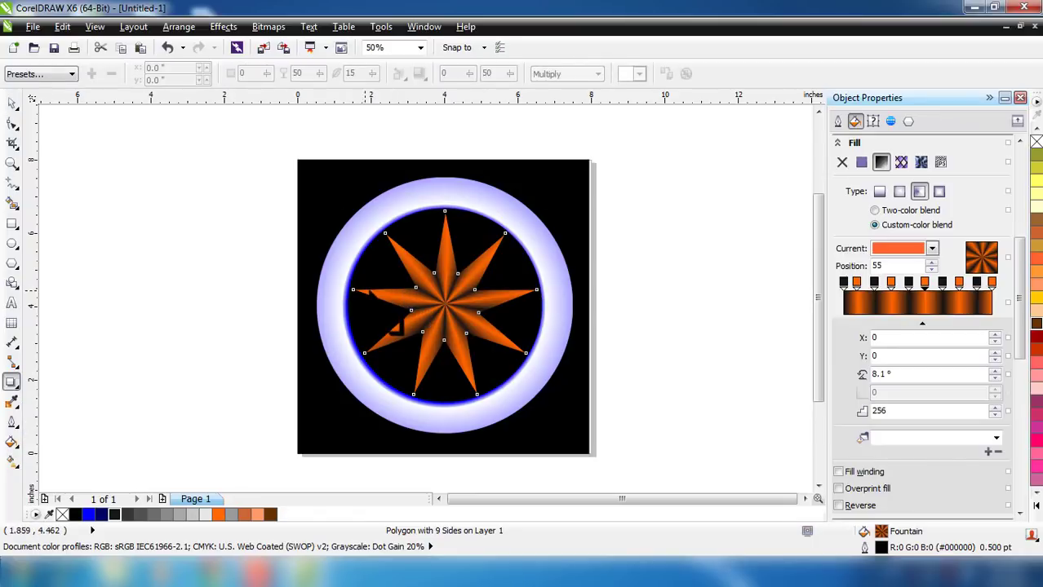
pyautogui.moveTo(352, 303); pyautogui.dragTo(536, 305)
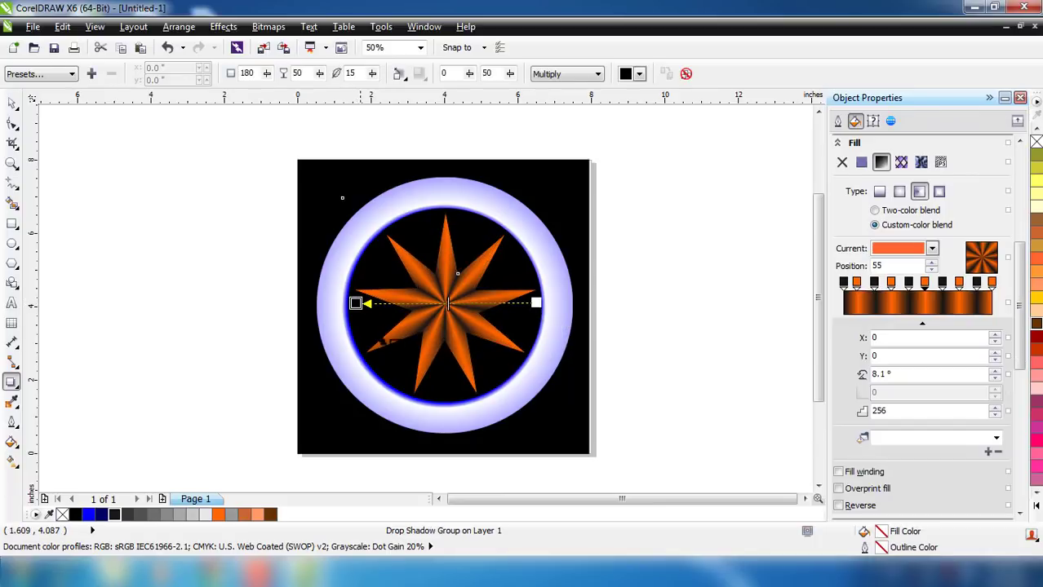
# Set the star's drop shadow color to white and its blend mode to Normal.
pyautogui.click(639, 73)
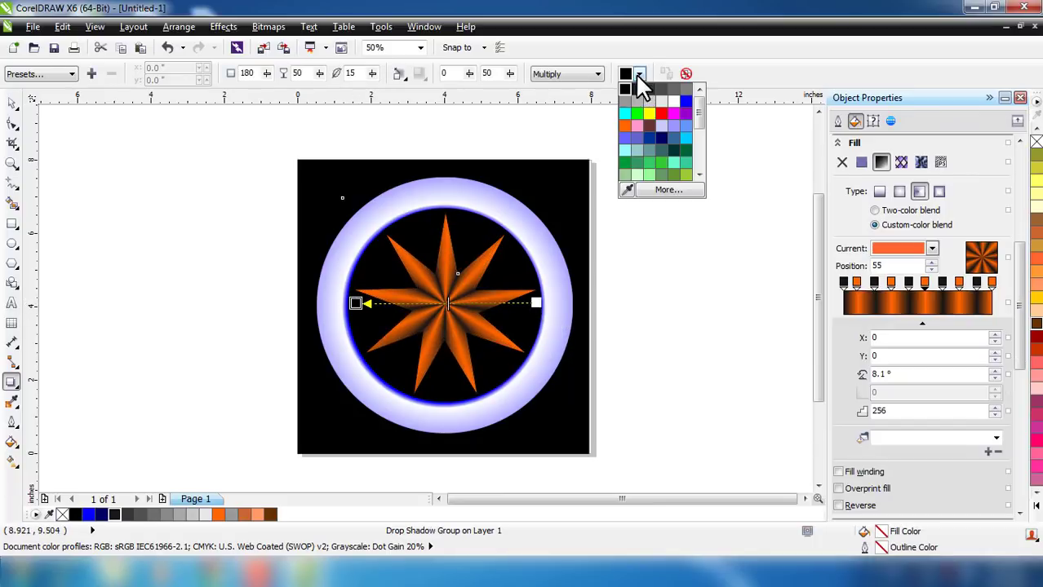
pyautogui.click(670, 95)
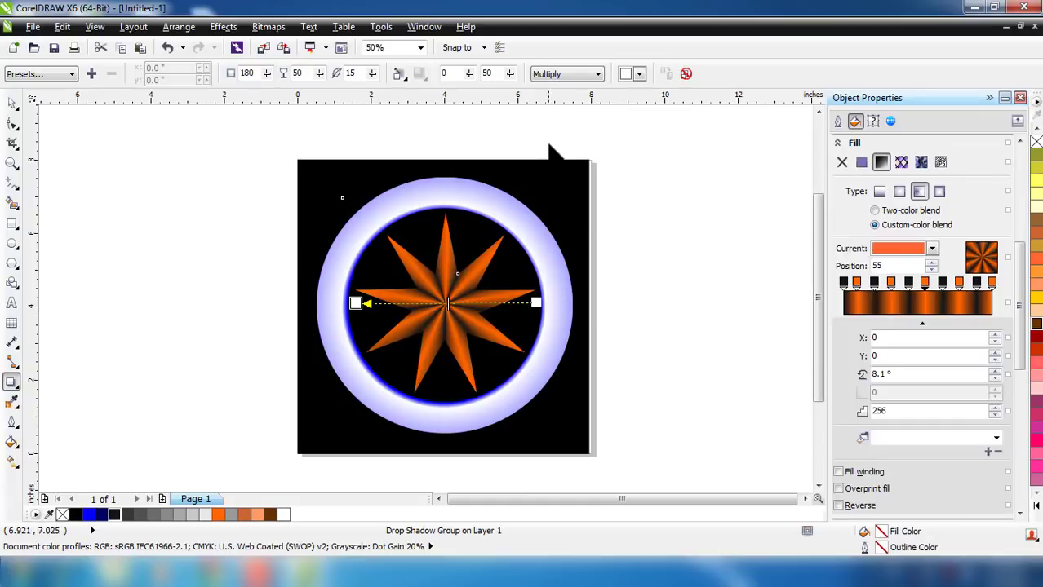
pyautogui.click(575, 78)
pyautogui.click(563, 91)
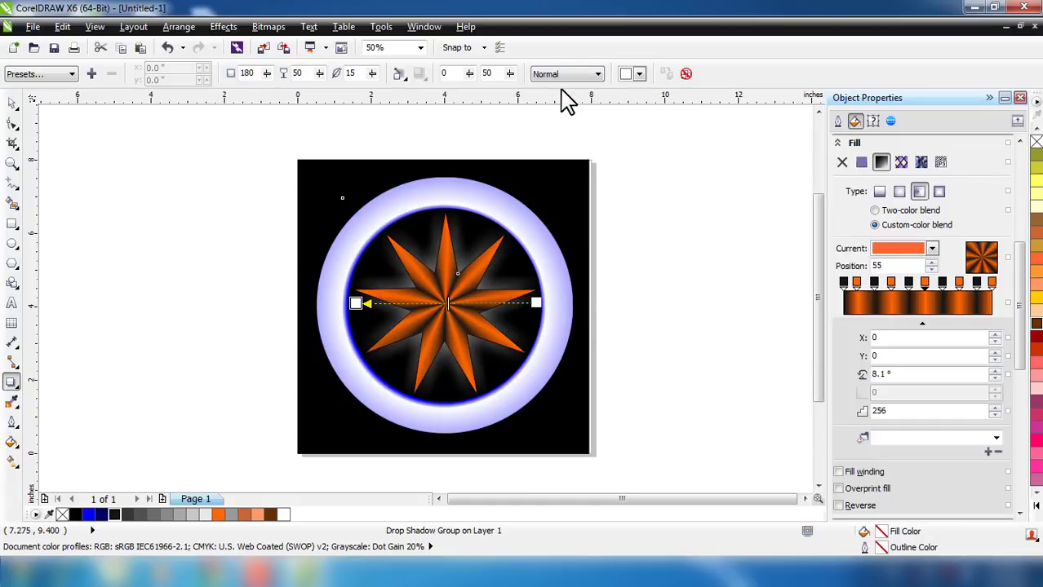
# Try the Middle feathering direction on the star's drop shadow, and set it to Outside.
pyautogui.scroll(2, 399, 261)
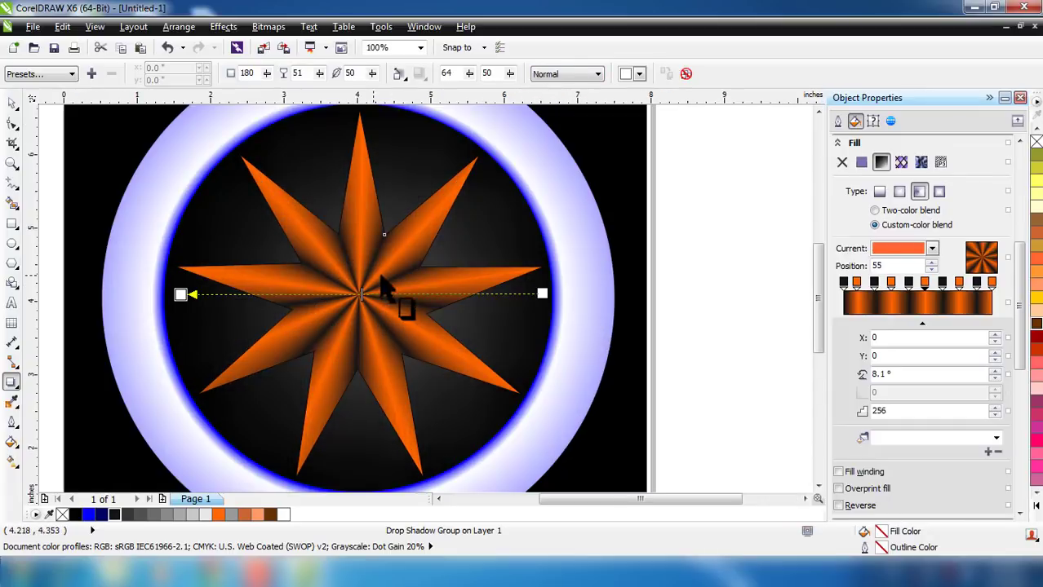
pyautogui.click(400, 75)
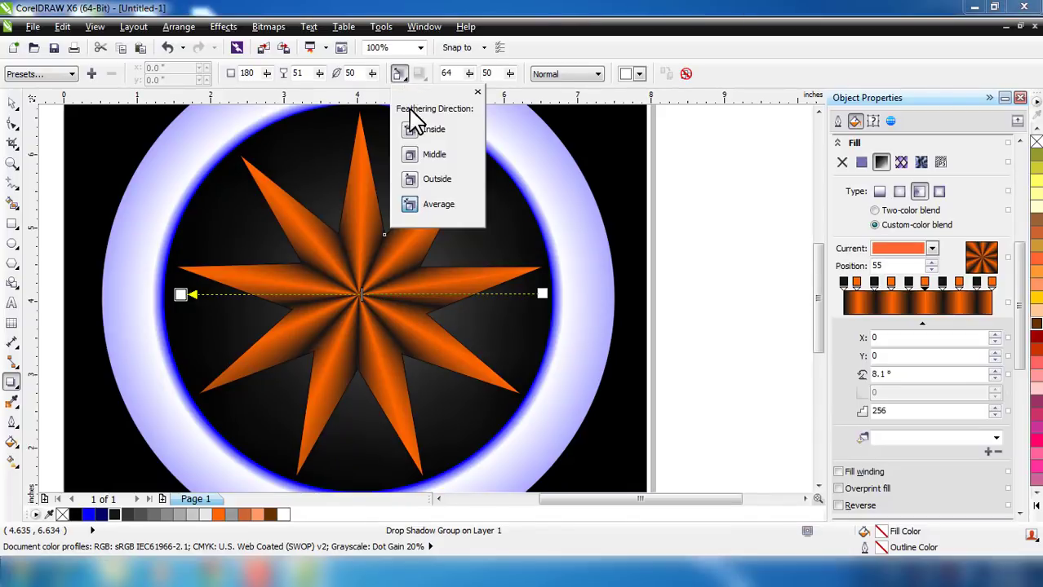
pyautogui.click(413, 155)
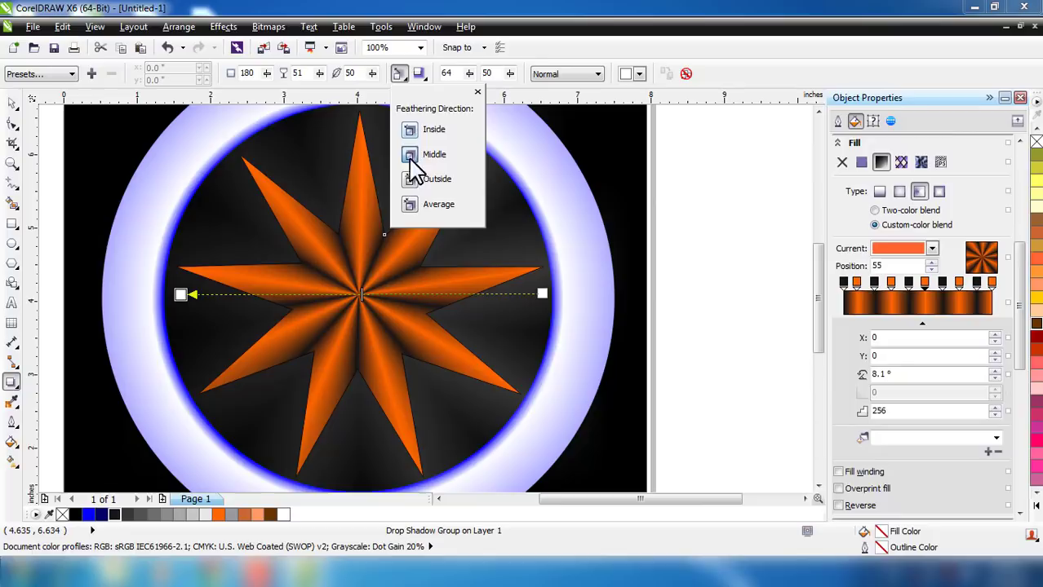
pyautogui.click(414, 181)
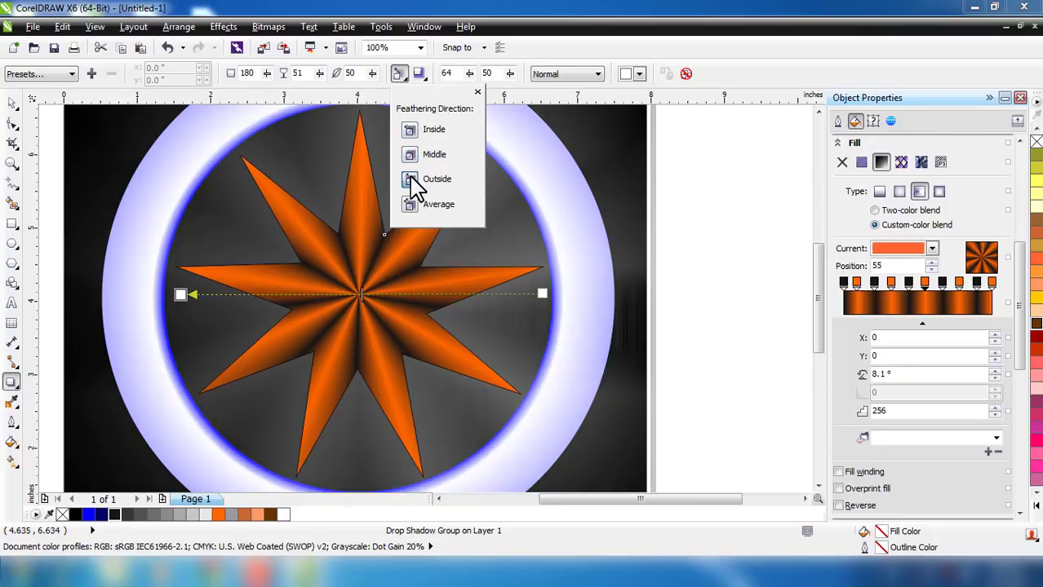
pyautogui.click(478, 91)
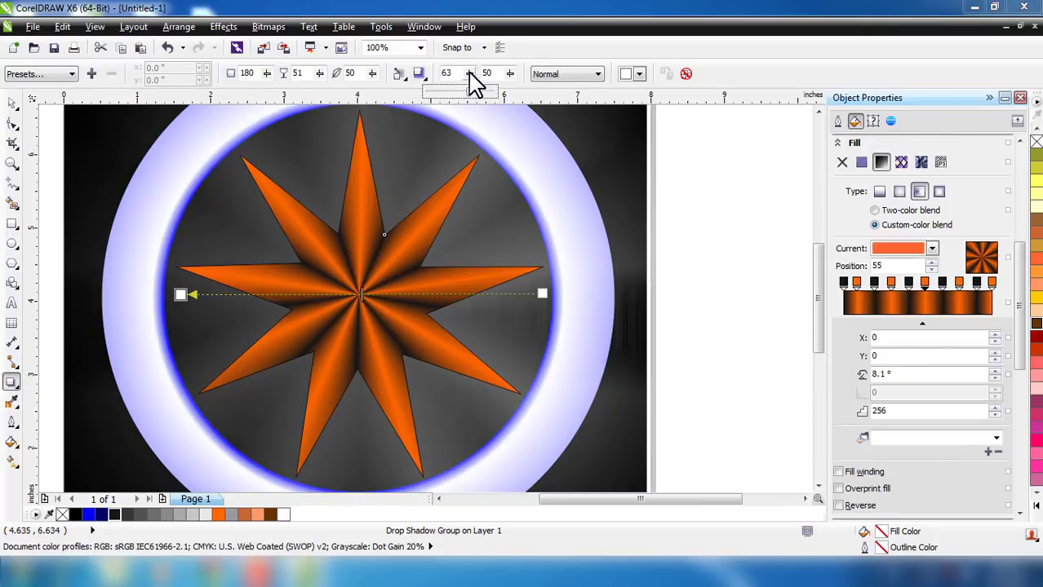
# Reduce the star shadow's fade to 24 and its opacity to 35.
pyautogui.click(469, 73)
pyautogui.click(441, 93)
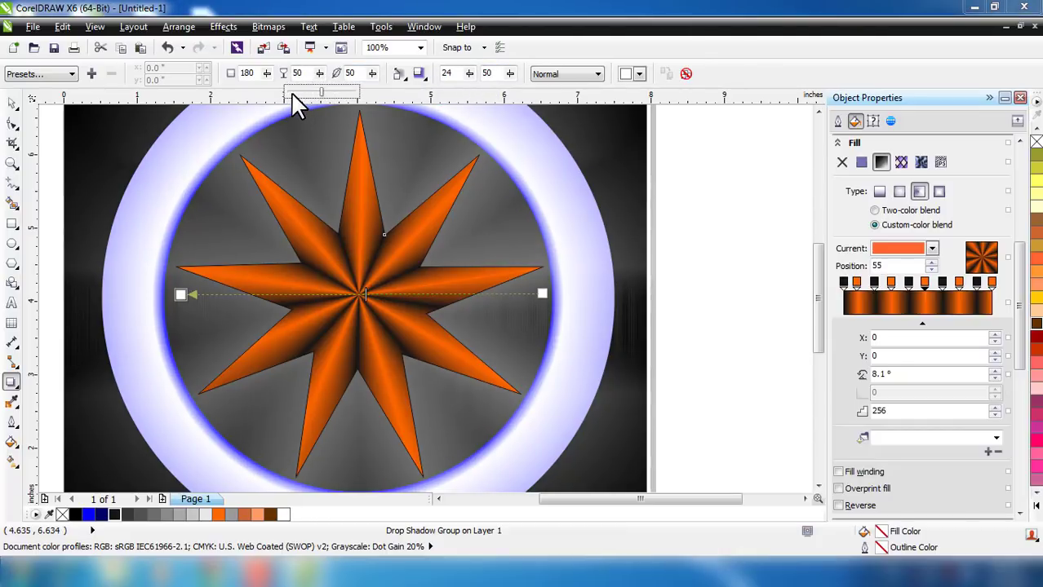
pyautogui.moveTo(298, 92); pyautogui.dragTo(294, 92)
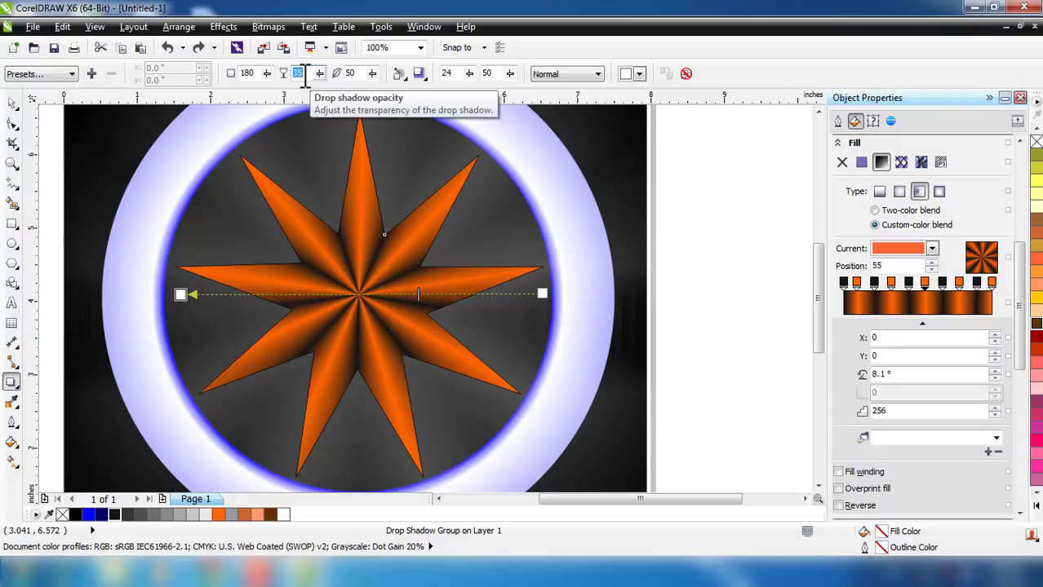
# Try feathering values of 11 and 8 on the star's shadow, and settle on 5 for a tight glow.
pyautogui.click(348, 74)
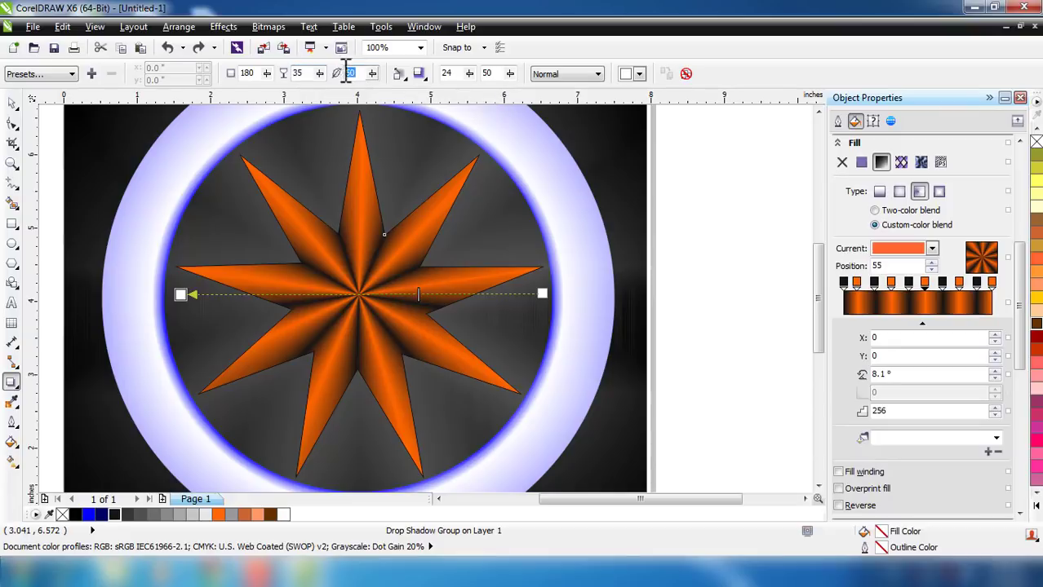
pyautogui.write('11')
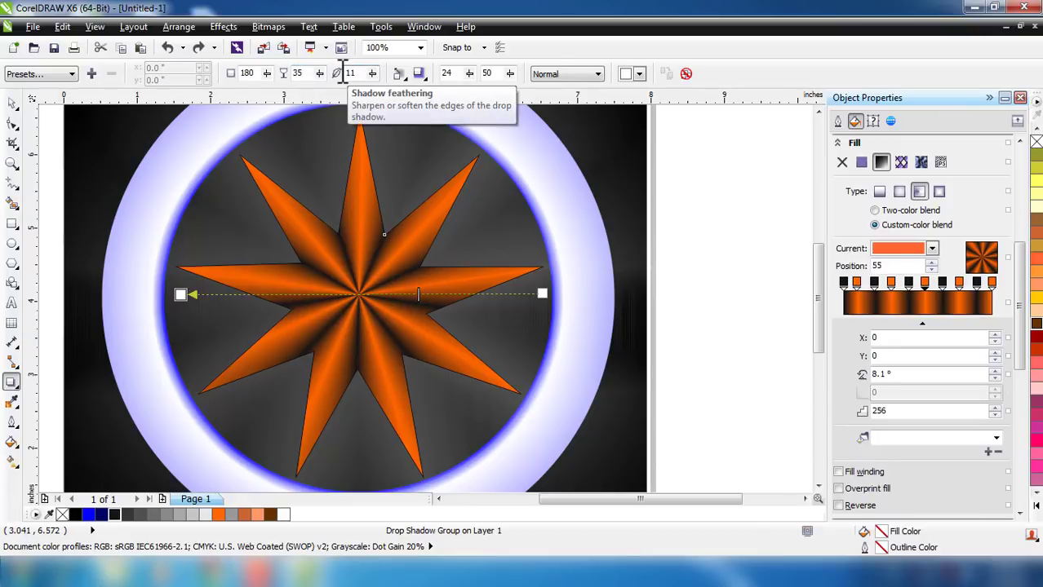
pyautogui.press('Return')
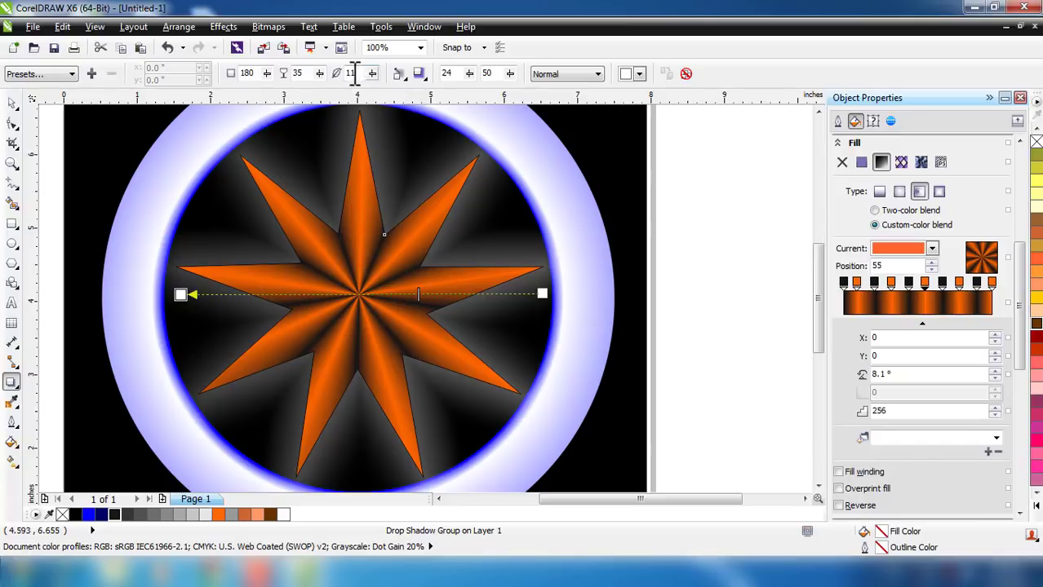
pyautogui.write('8')
pyautogui.press('Return')
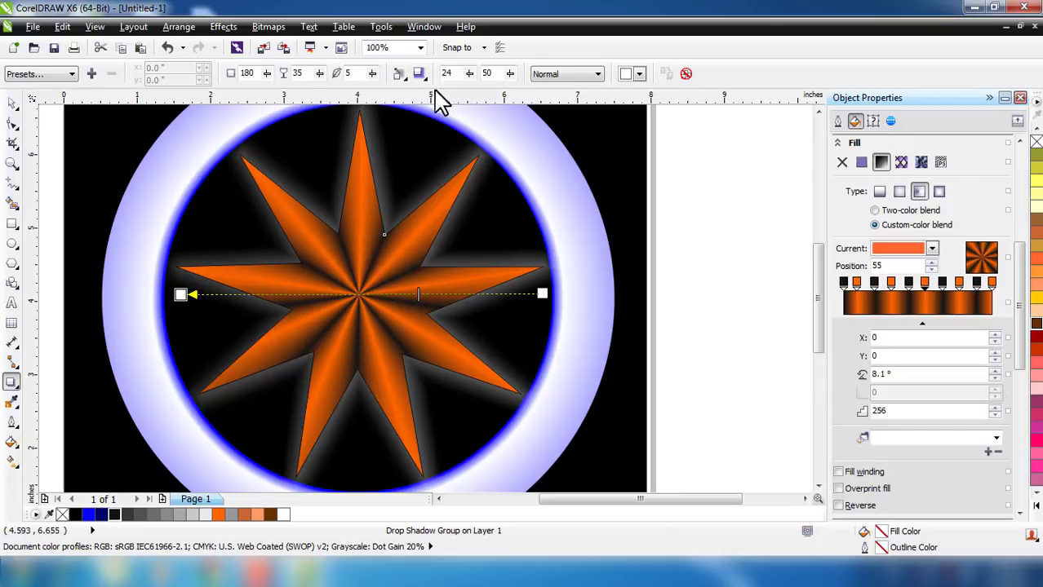
# Raise the star shadow's fade to 72 and deselect the star.
pyautogui.click(470, 76)
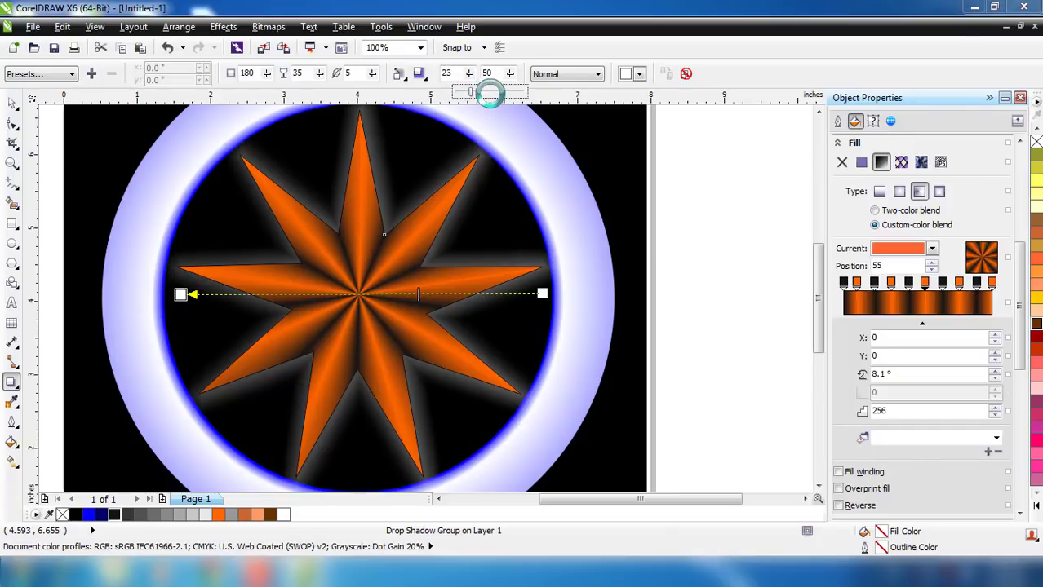
pyautogui.click(469, 74)
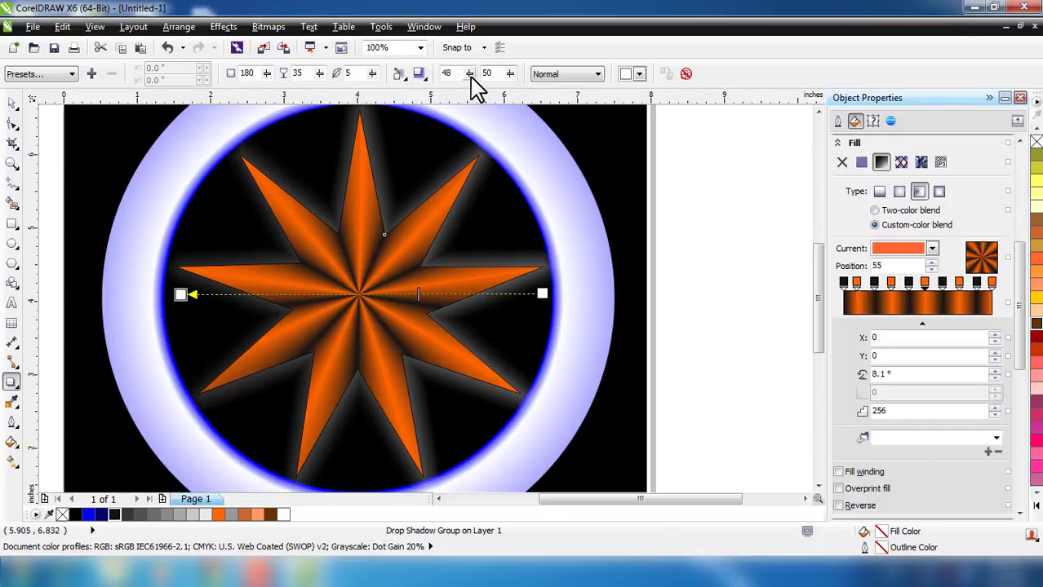
pyautogui.moveTo(456, 93); pyautogui.dragTo(470, 92)
pyautogui.click(487, 92)
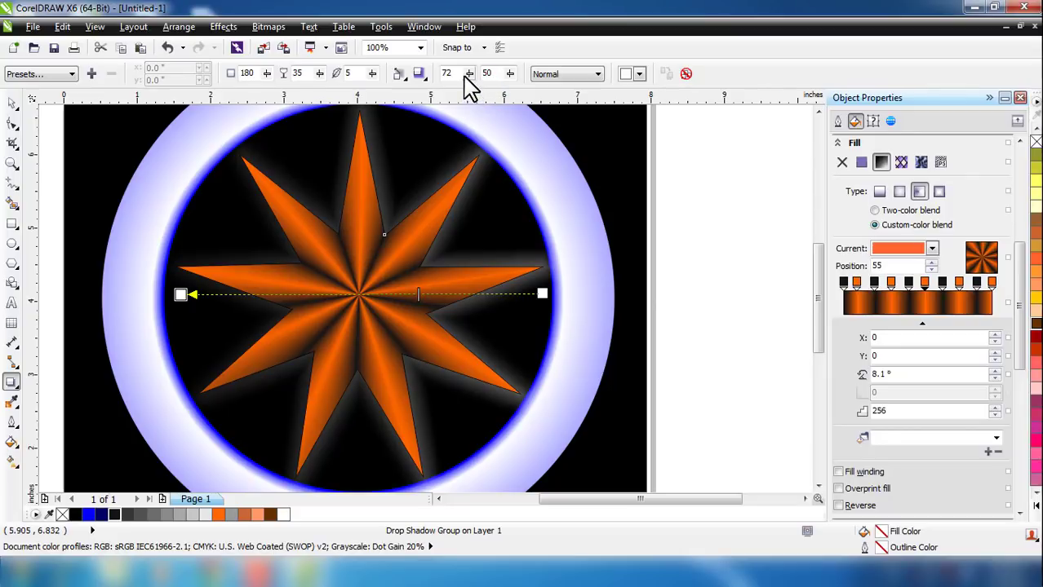
pyautogui.click(674, 291)
# Add the artistic text "CHANDAN COMPUTER CENTRE" in the empty area beside the page and make it bold.
pyautogui.scroll(-2, 675, 290)
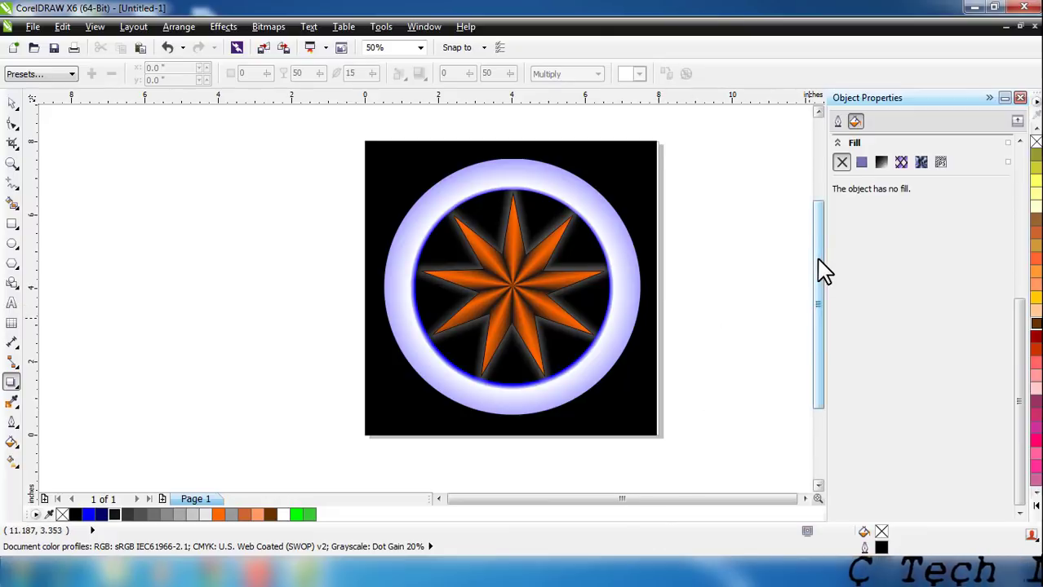
pyautogui.moveTo(823, 274); pyautogui.dragTo(327, 245)
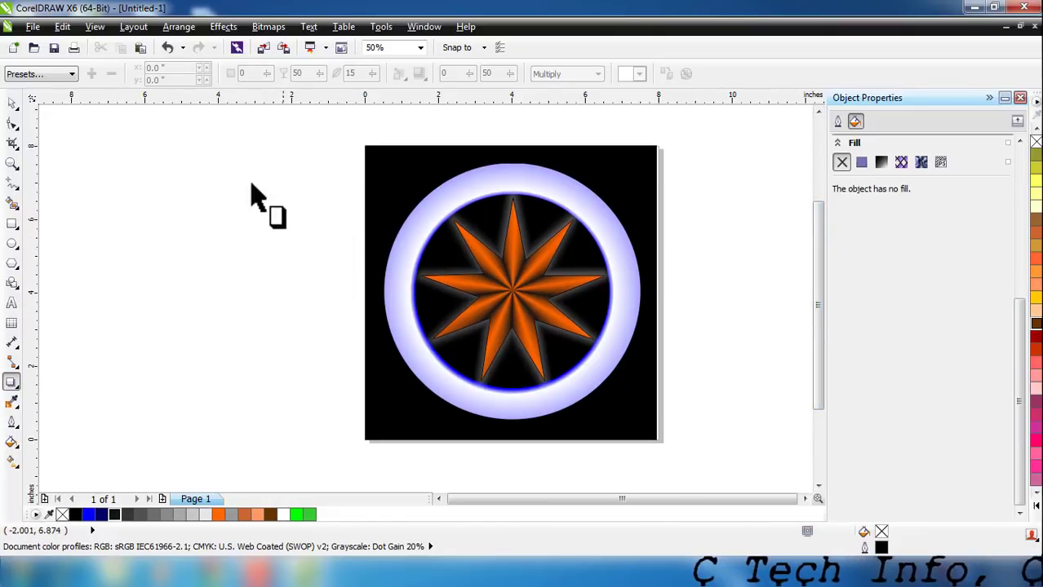
pyautogui.click(11, 303)
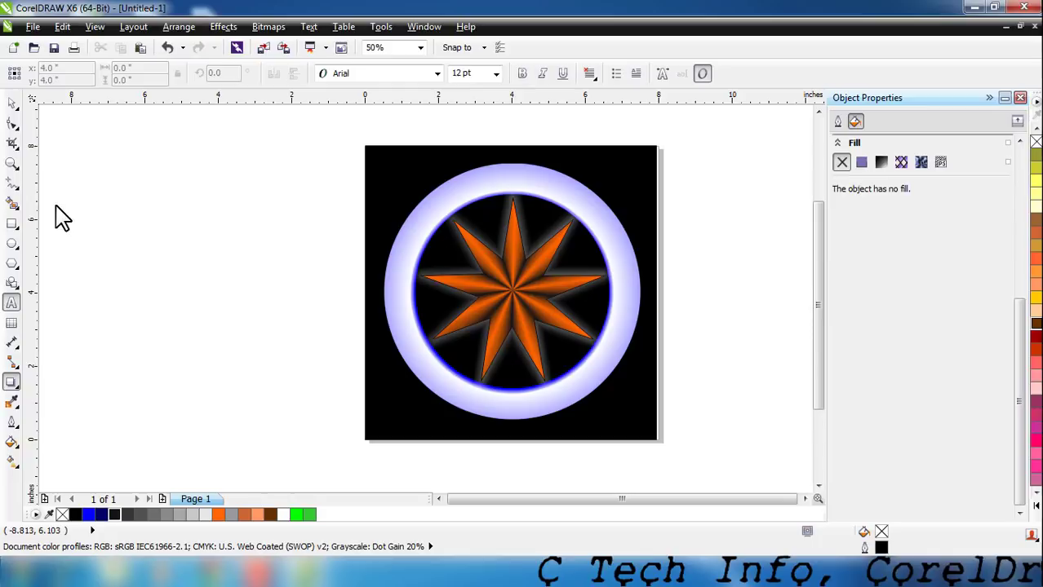
pyautogui.click(66, 185)
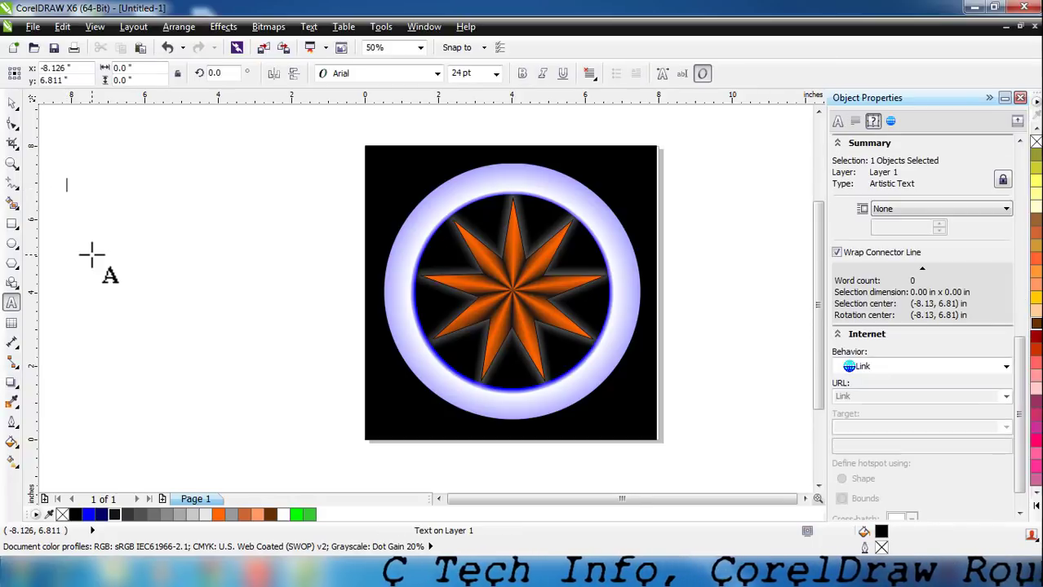
pyautogui.write('CHANDAN COMPUTER CENTRE')
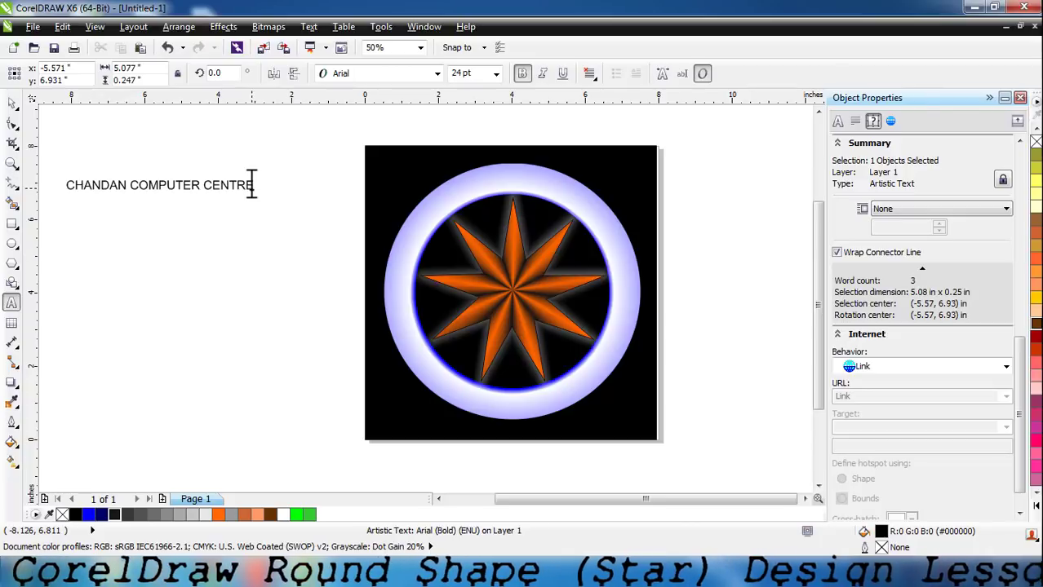
pyautogui.moveTo(253, 182); pyautogui.dragTo(55, 181)
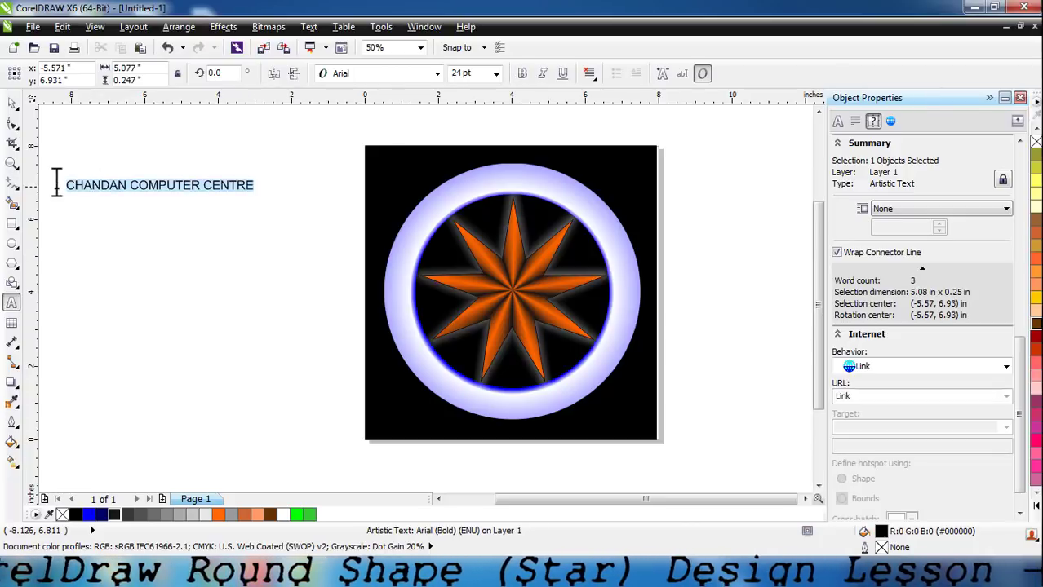
pyautogui.click(522, 73)
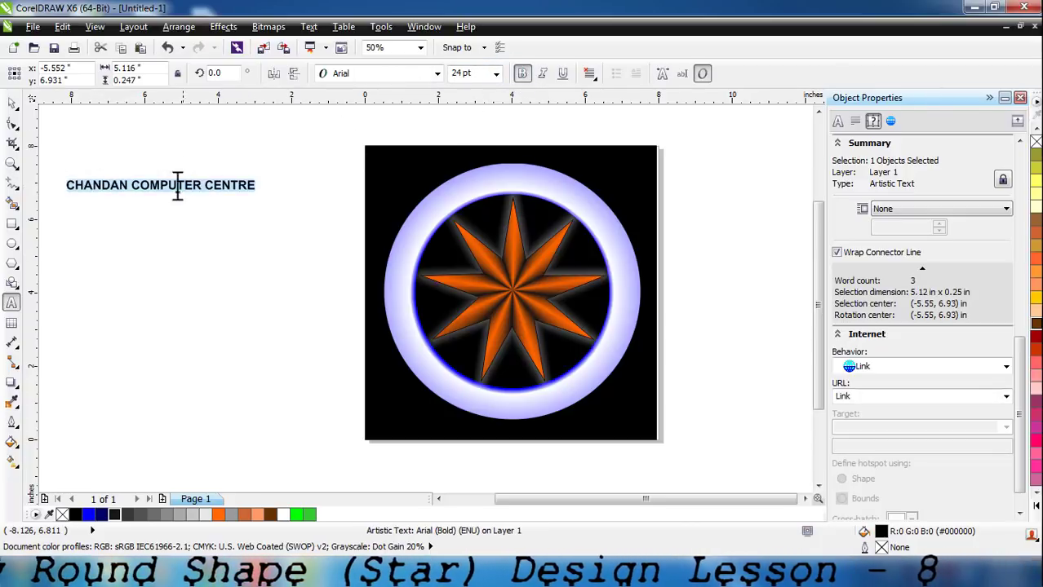
# Scale the "CHANDAN COMPUTER CENTRE" text up to about 38 pt and fill it with blue.
pyautogui.click(13, 104)
pyautogui.moveTo(259, 200); pyautogui.dragTo(366, 240)
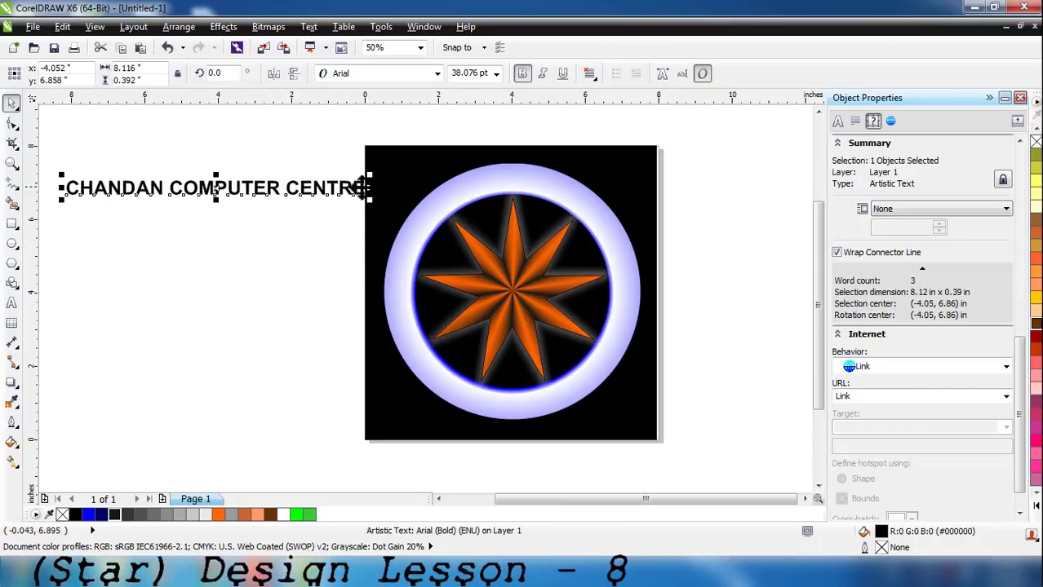
pyautogui.click(1036, 511)
pyautogui.click(991, 281)
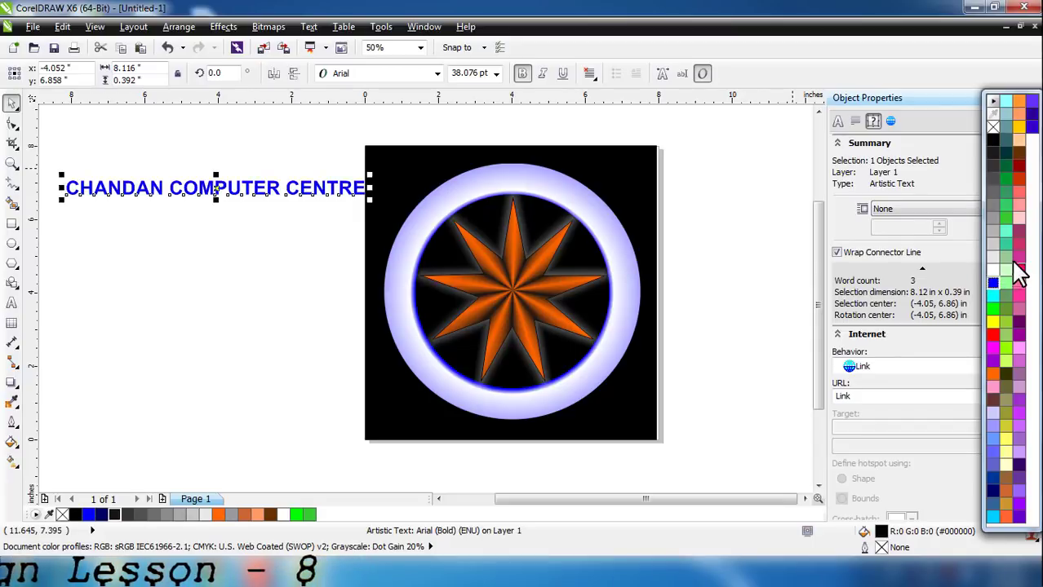
# Move the blue text to the top of the ring and fit it to the ring's outer circle as its path.
pyautogui.moveTo(217, 188); pyautogui.dragTo(512, 162)
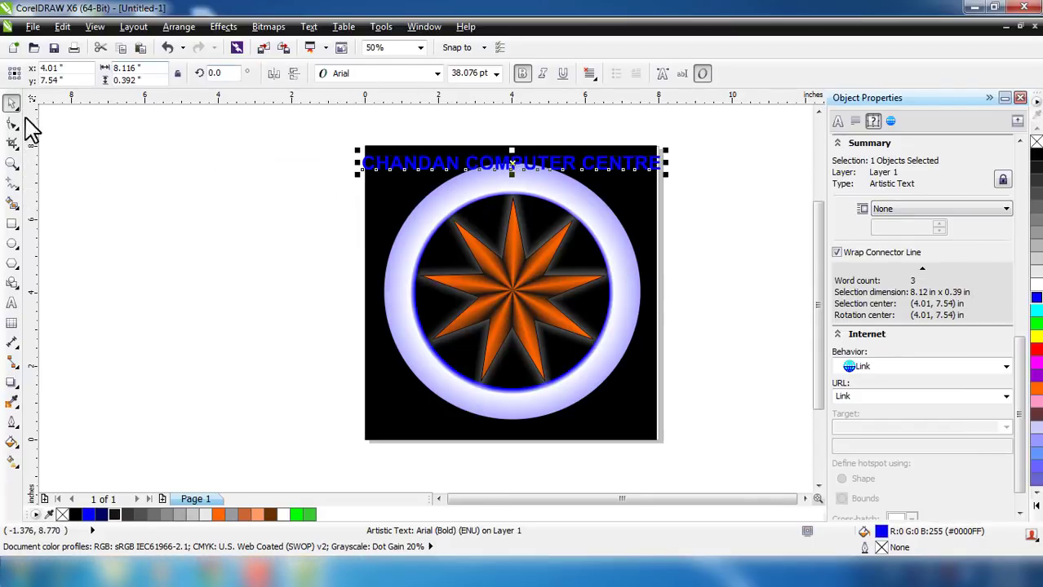
pyautogui.hotkey('ctrl', 'a')
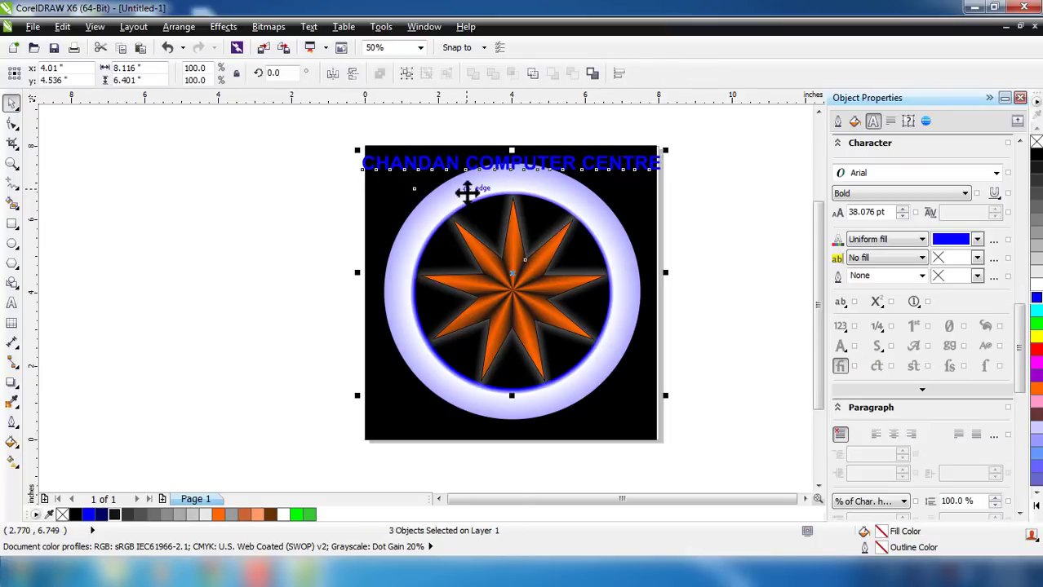
pyautogui.hotkey('shift', 'F2')
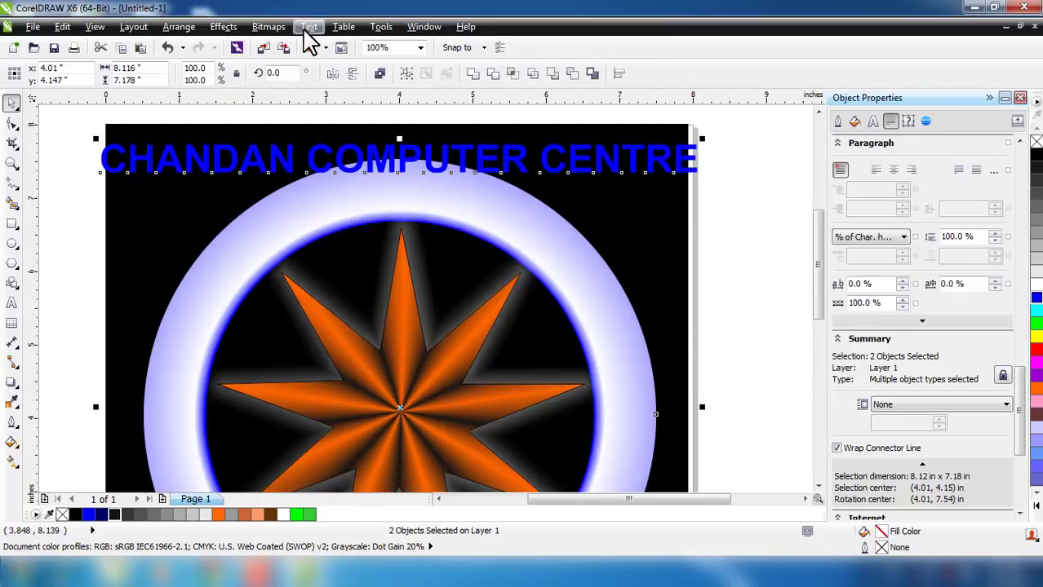
pyautogui.click(309, 26)
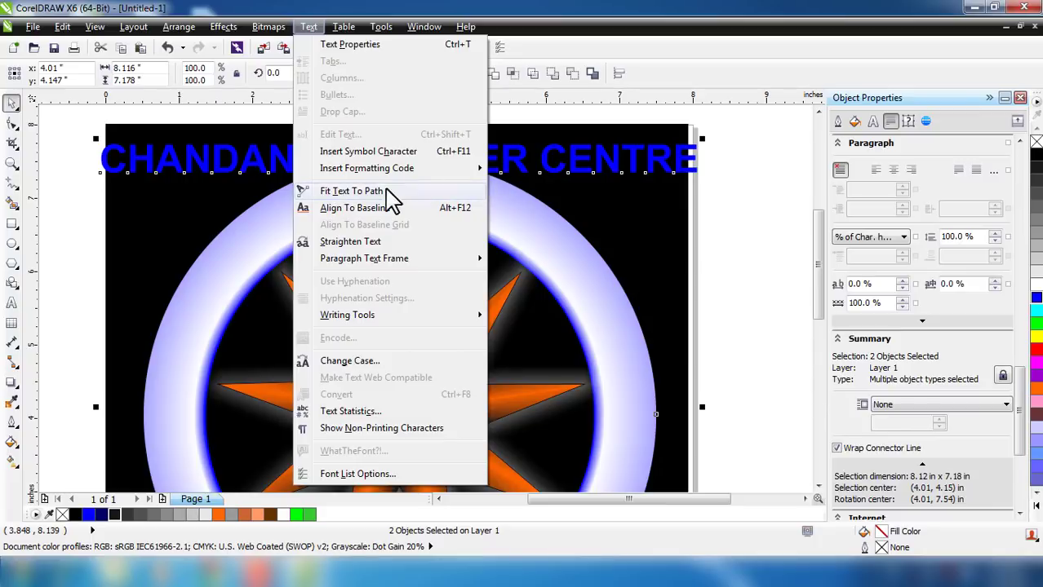
pyautogui.click(365, 193)
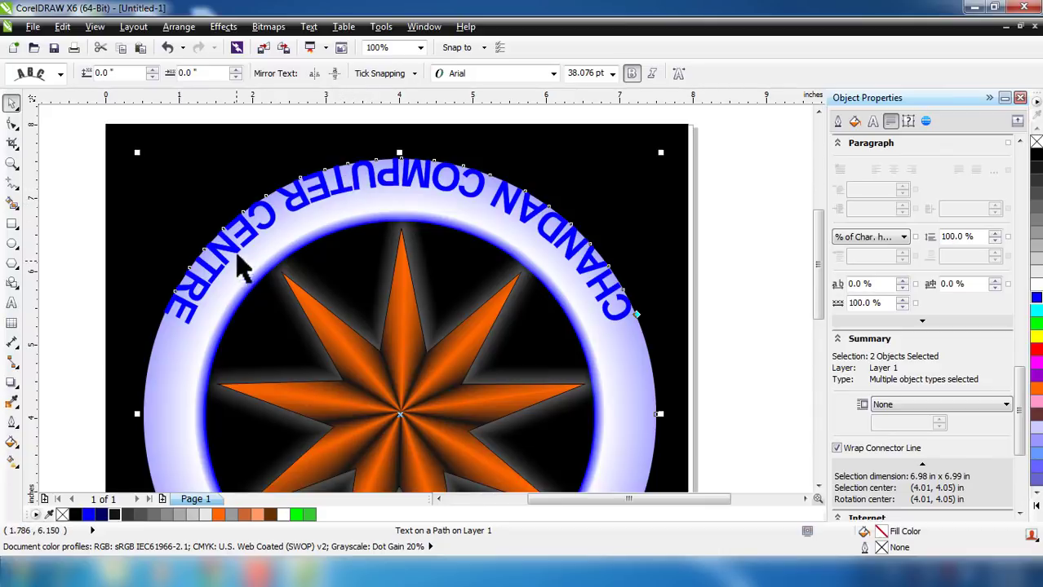
# Mirror the curved text both horizontally and vertically so it reads upright along the ring, and deselect it.
pyautogui.click(314, 75)
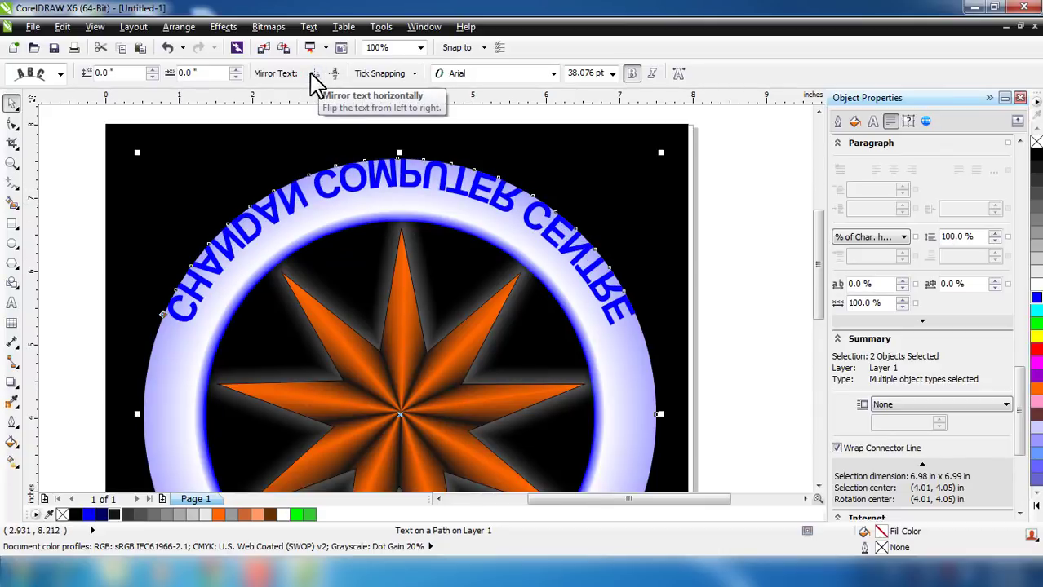
pyautogui.click(335, 74)
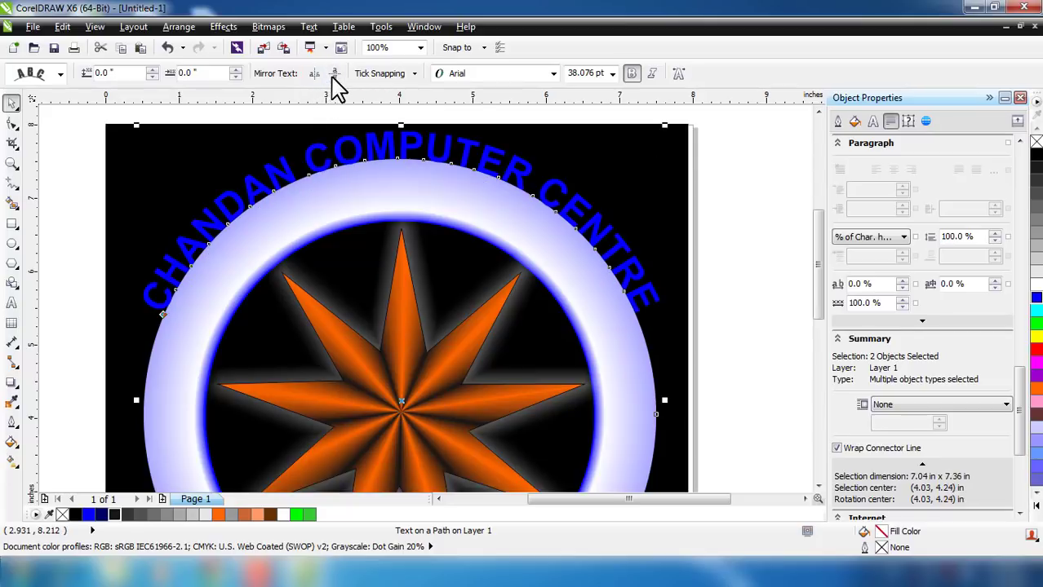
pyautogui.click(698, 272)
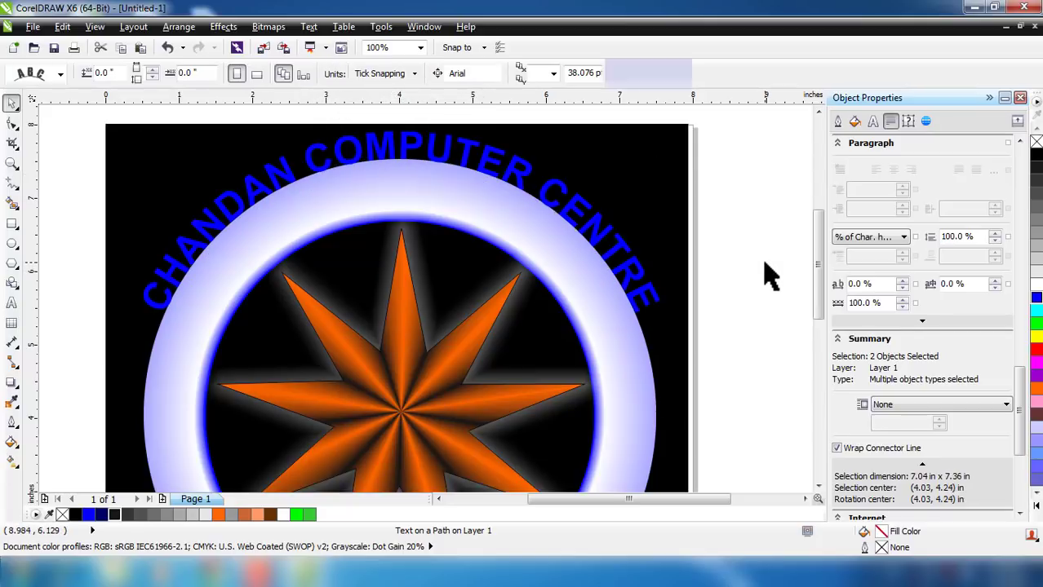
# Offset the curved "CHANDAN COMPUTER CENTRE" text from its path so it sits inside the blue-and-white band.
pyautogui.click(655, 414)
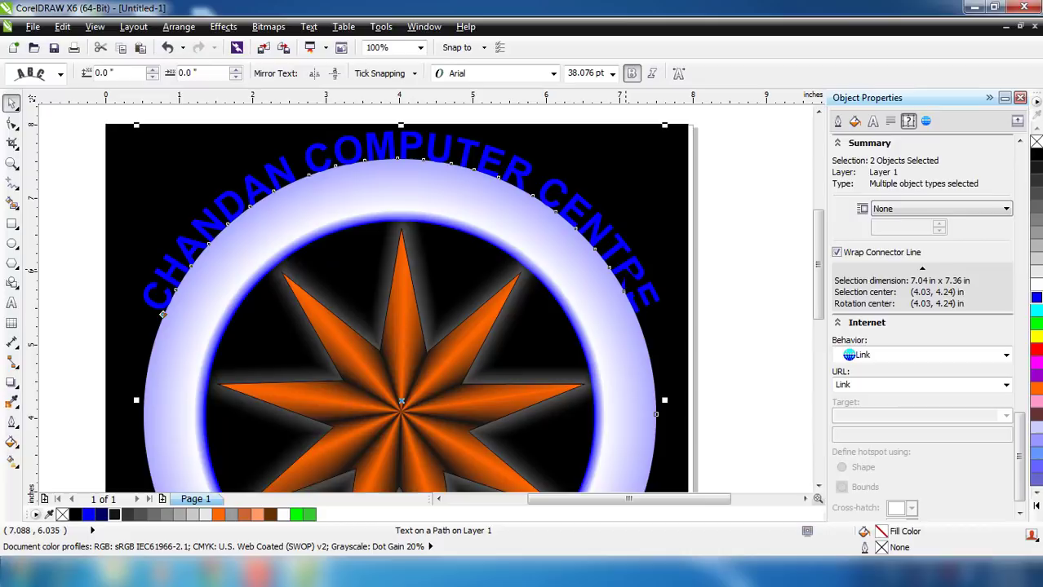
pyautogui.scroll(-1, 626, 271)
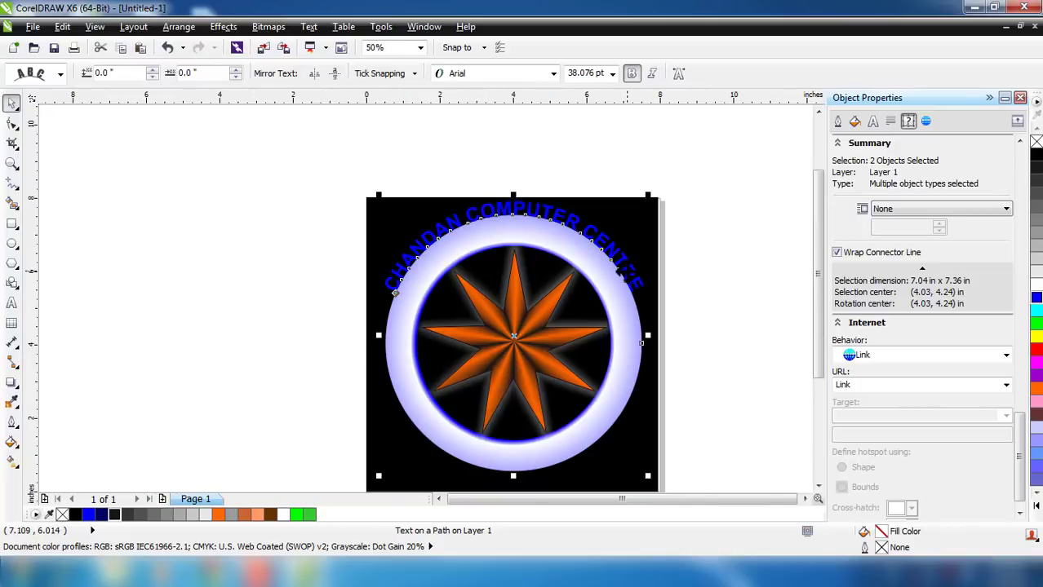
pyautogui.click(682, 268)
pyautogui.doubleClick(633, 279)
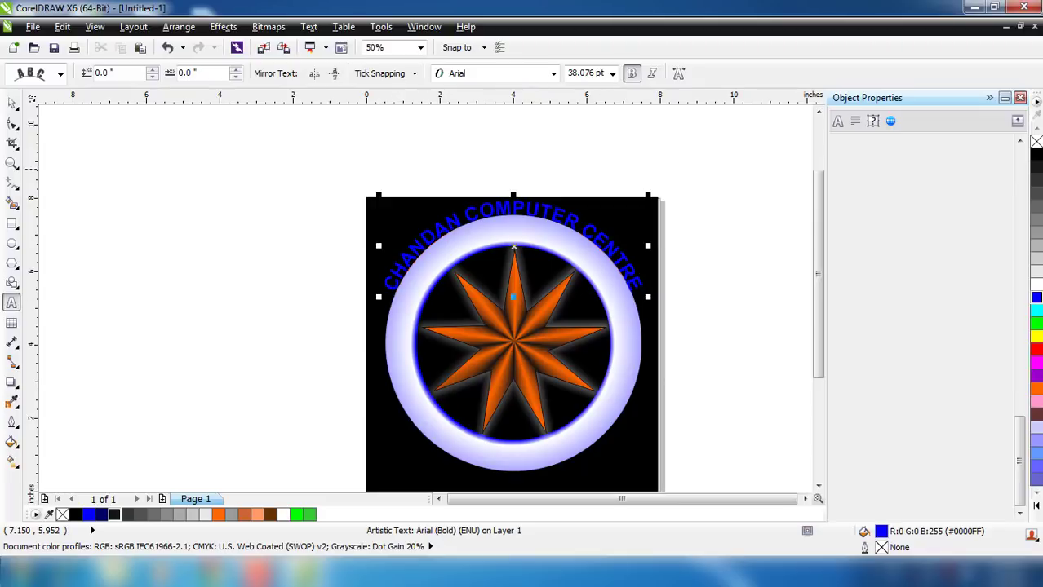
pyautogui.scroll(1, 515, 241)
pyautogui.moveTo(426, 252)
pyautogui.mouseDown()
pyautogui.moveTo(426, 342)
pyautogui.moveTo(396, 228)
pyautogui.moveTo(399, 253)
pyautogui.moveTo(421, 262)
pyautogui.mouseUp()
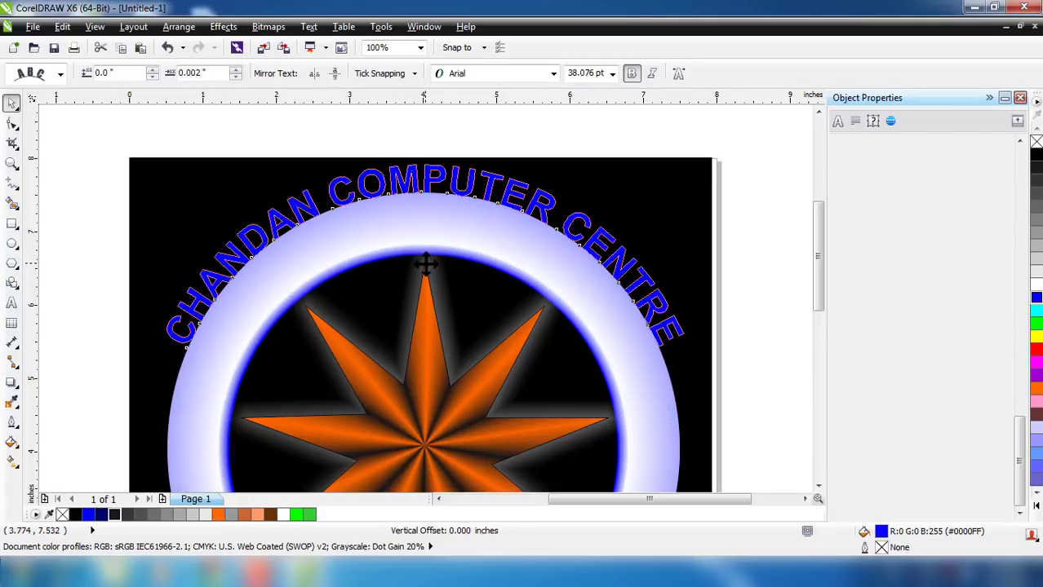
pyautogui.click(152, 69)
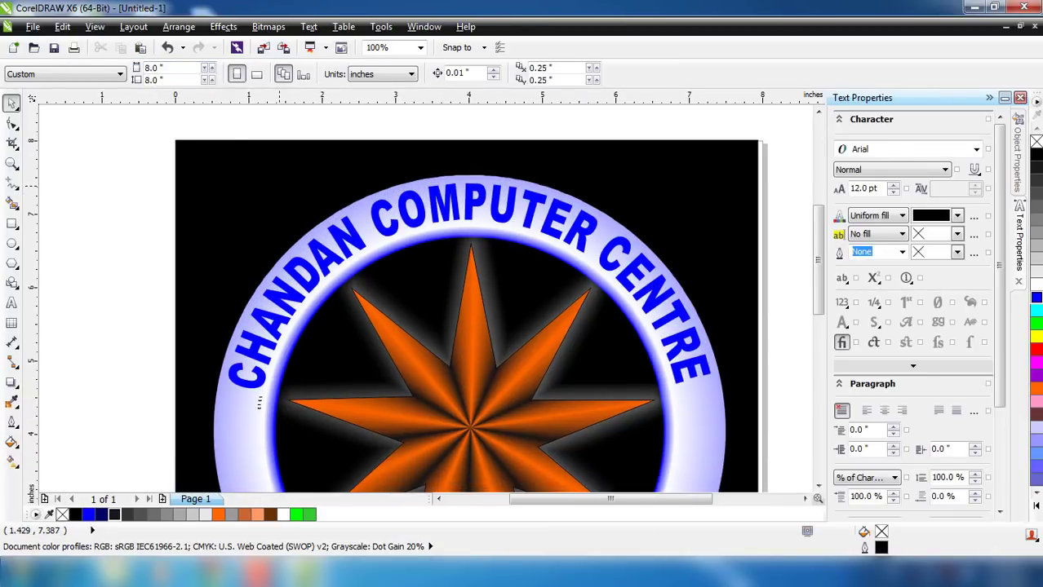
# Add the artistic text "LUDHIANA - PUNJAB" below the page and make it bold.
pyautogui.moveTo(819, 268); pyautogui.dragTo(824, 373)
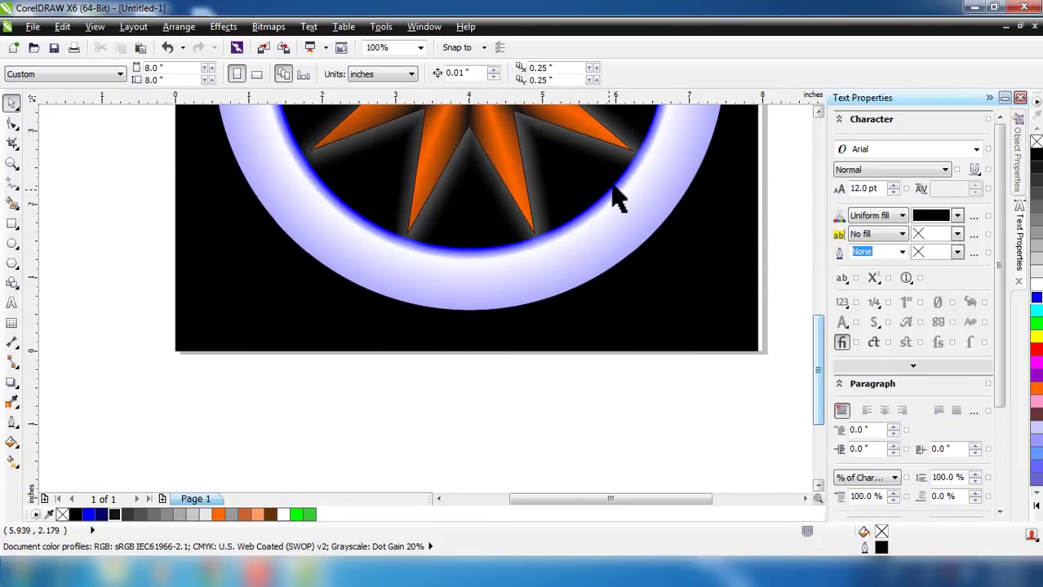
pyautogui.click(12, 303)
pyautogui.click(238, 462)
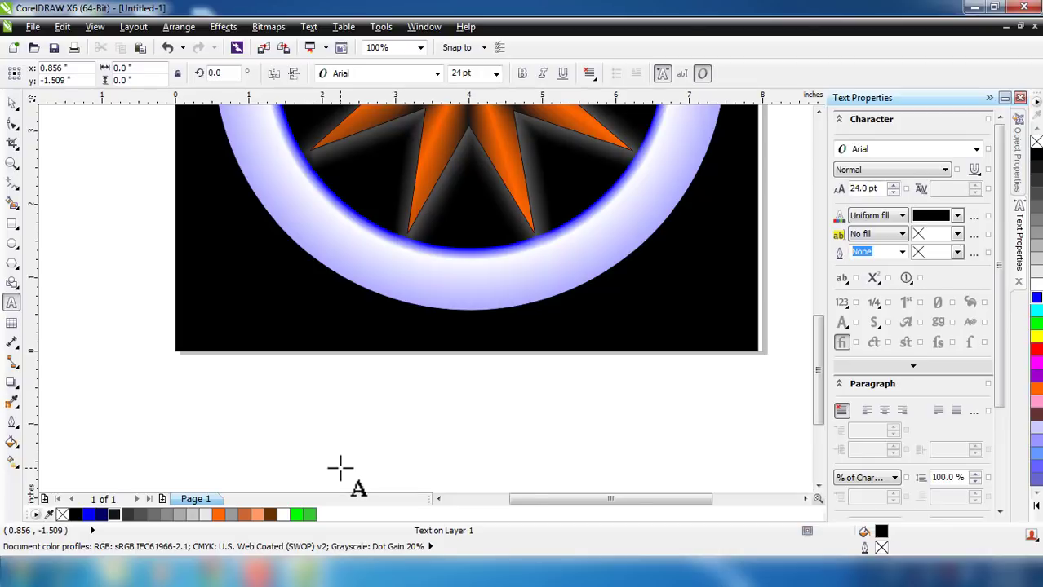
pyautogui.write('LUDHIANA - PUNJAB')
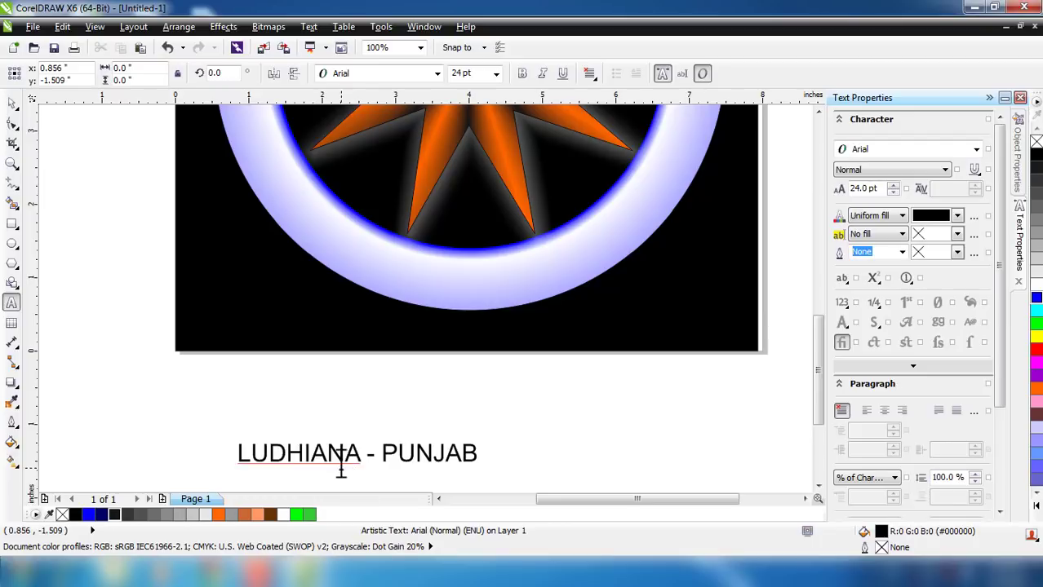
pyautogui.click(485, 461)
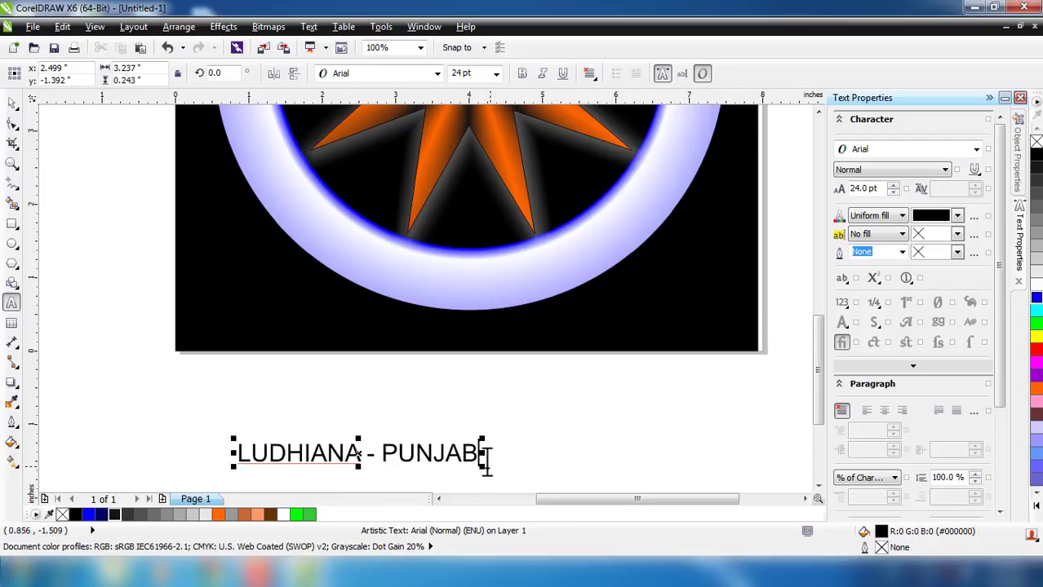
pyautogui.moveTo(480, 455); pyautogui.dragTo(232, 455)
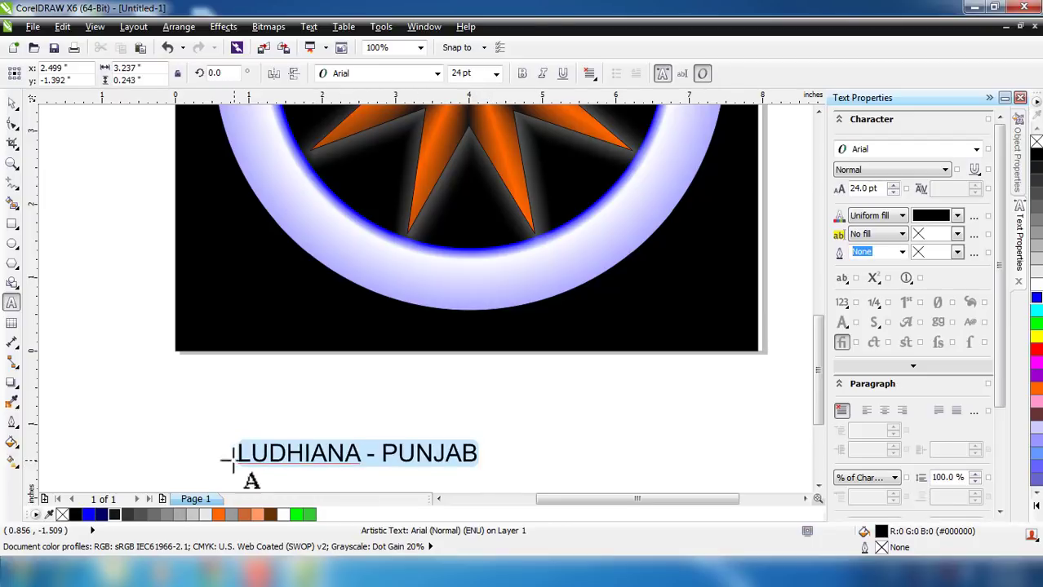
pyautogui.click(523, 75)
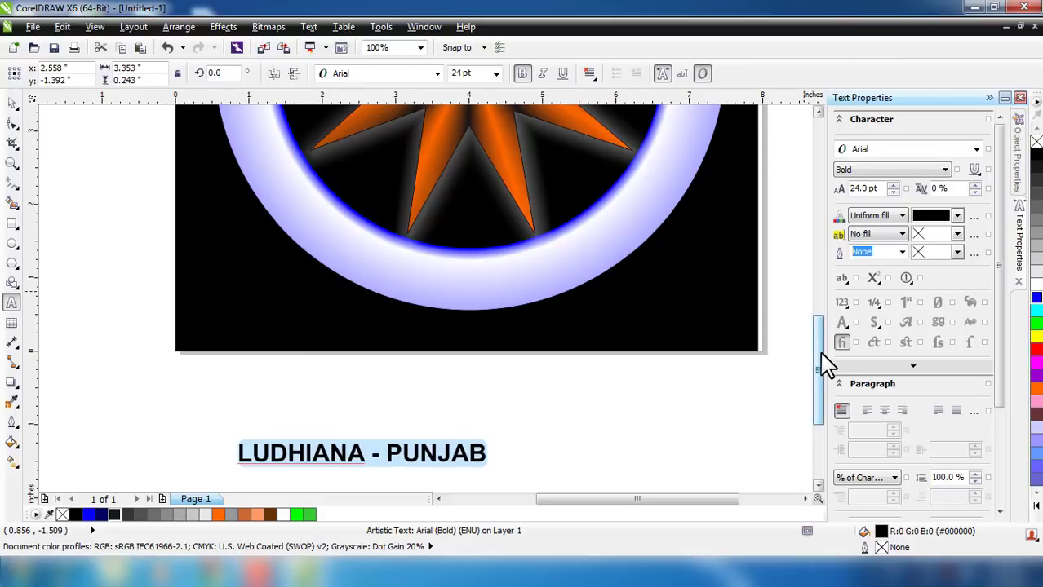
pyautogui.click(13, 103)
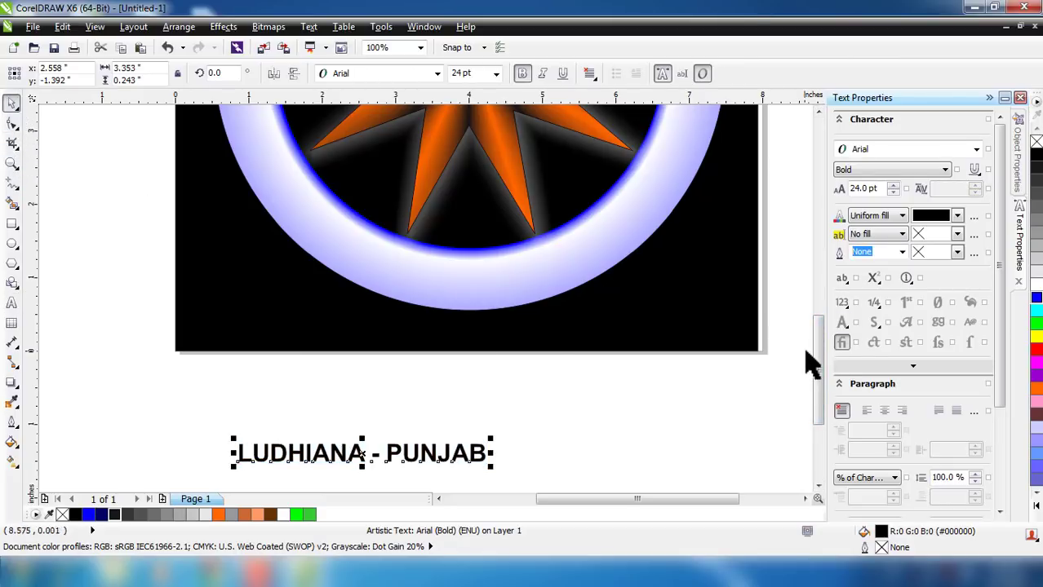
# Match the "LUDHIANA - PUNJAB" text to the curved text's 49.778 pt size and centre it beneath the ring.
pyautogui.moveTo(818, 359); pyautogui.dragTo(832, 269)
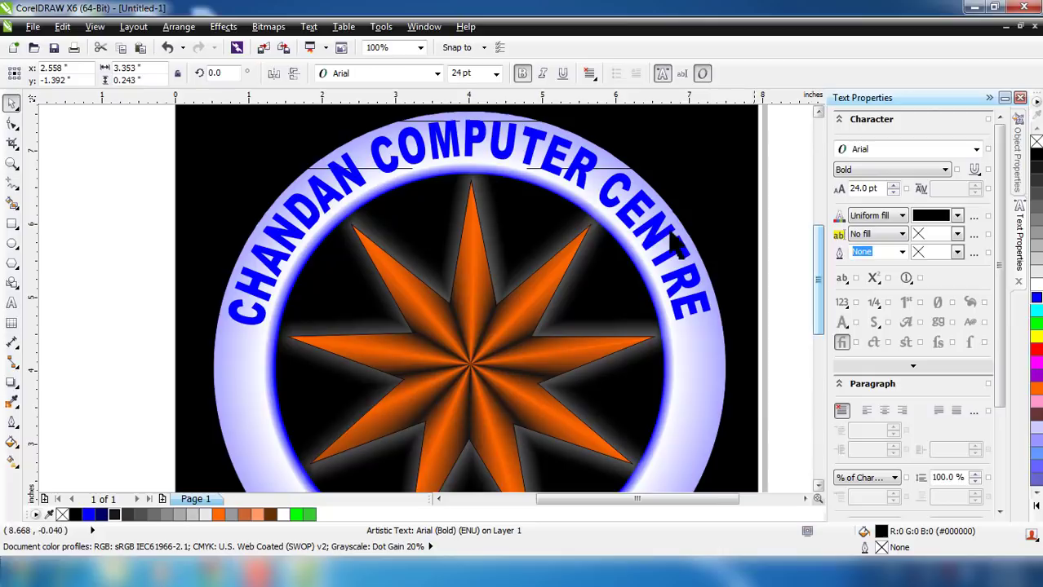
pyautogui.click(587, 185)
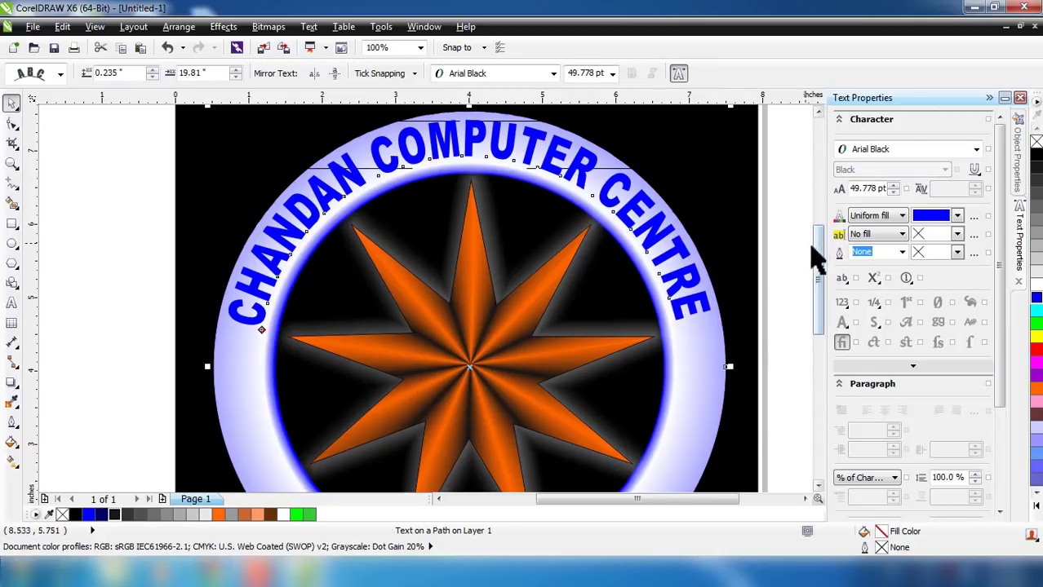
pyautogui.moveTo(815, 259); pyautogui.dragTo(819, 372)
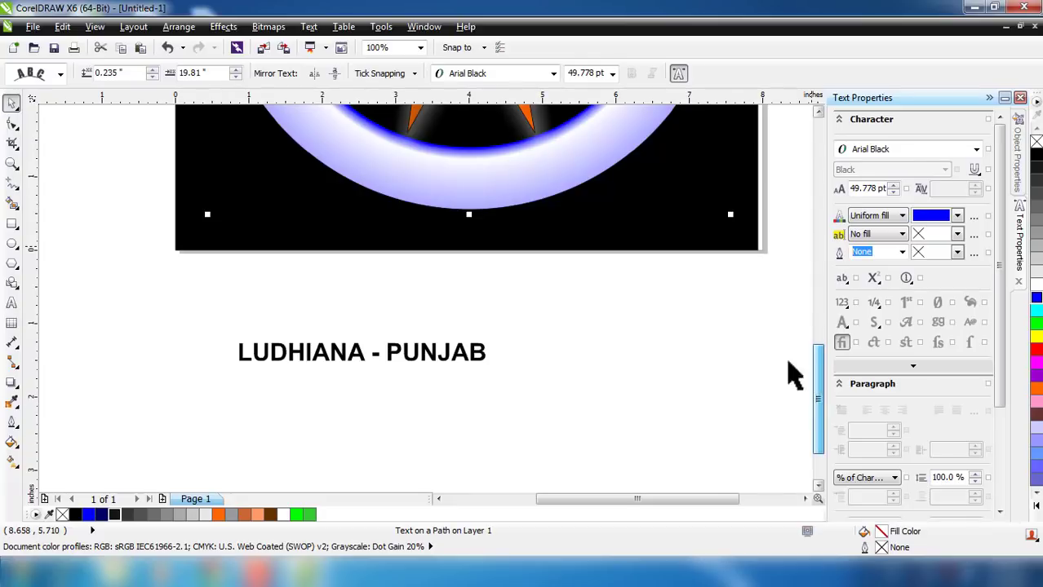
pyautogui.click(492, 374)
pyautogui.click(461, 357)
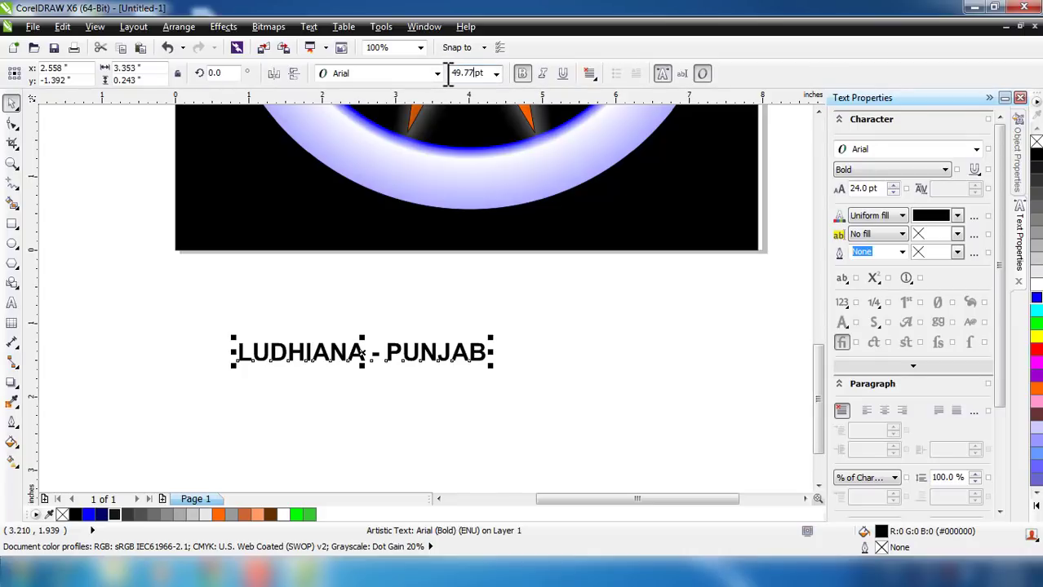
pyautogui.press('Return')
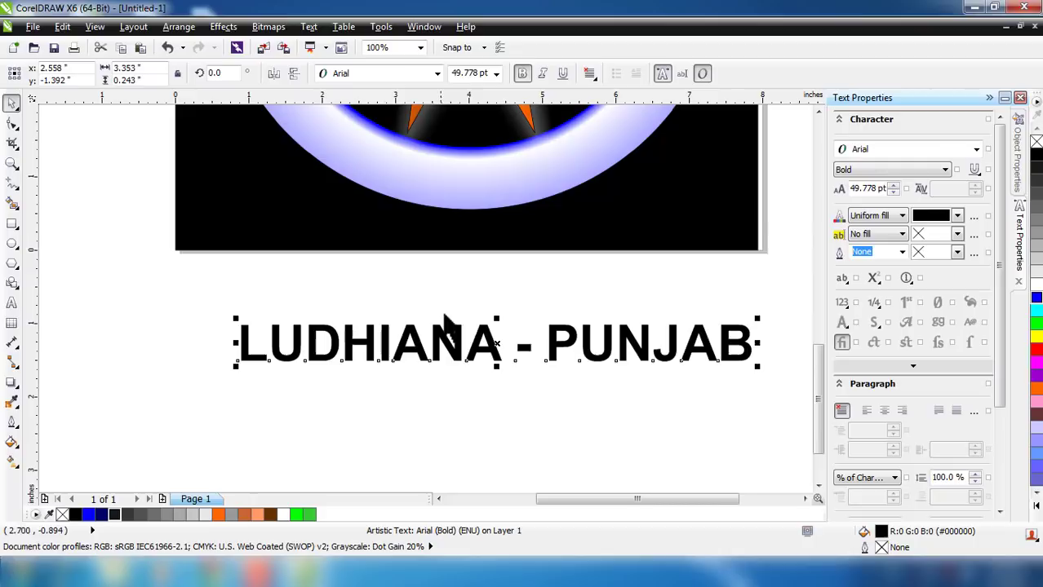
pyautogui.moveTo(496, 345); pyautogui.dragTo(470, 311)
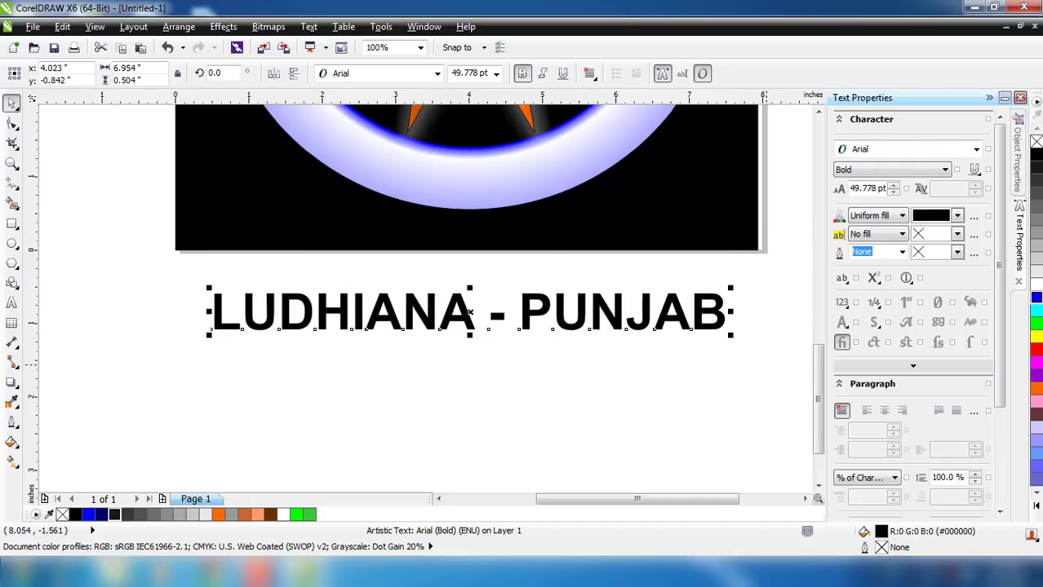
# Fill the "LUDHIANA - PUNJAB" text with blue and fit it to the ring's outer circle as text on a path.
pyautogui.click(1038, 307)
pyautogui.moveTo(470, 314); pyautogui.dragTo(470, 237)
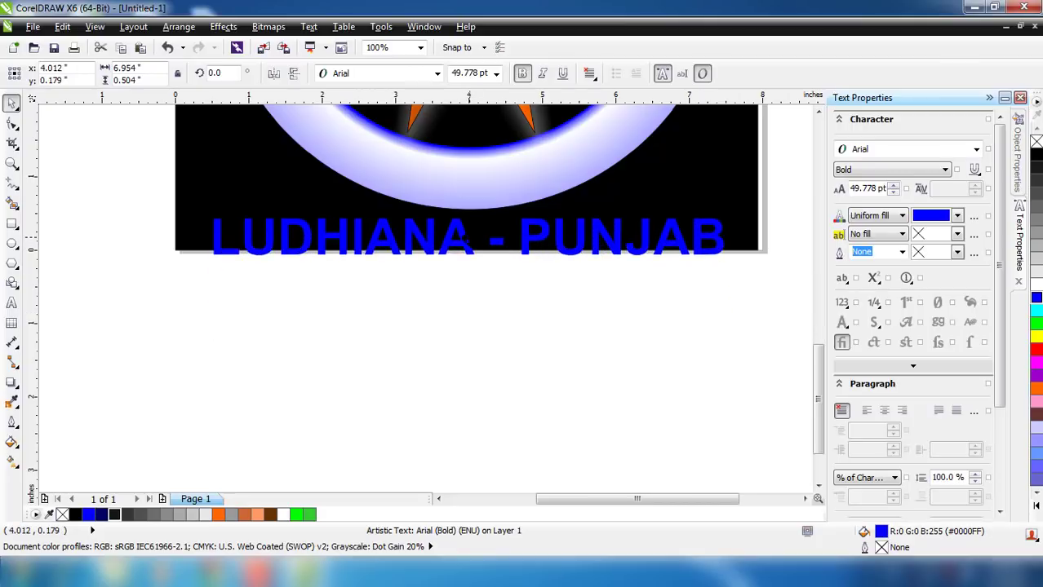
pyautogui.keyDown('shift'); pyautogui.click(444, 181); pyautogui.keyUp('shift')
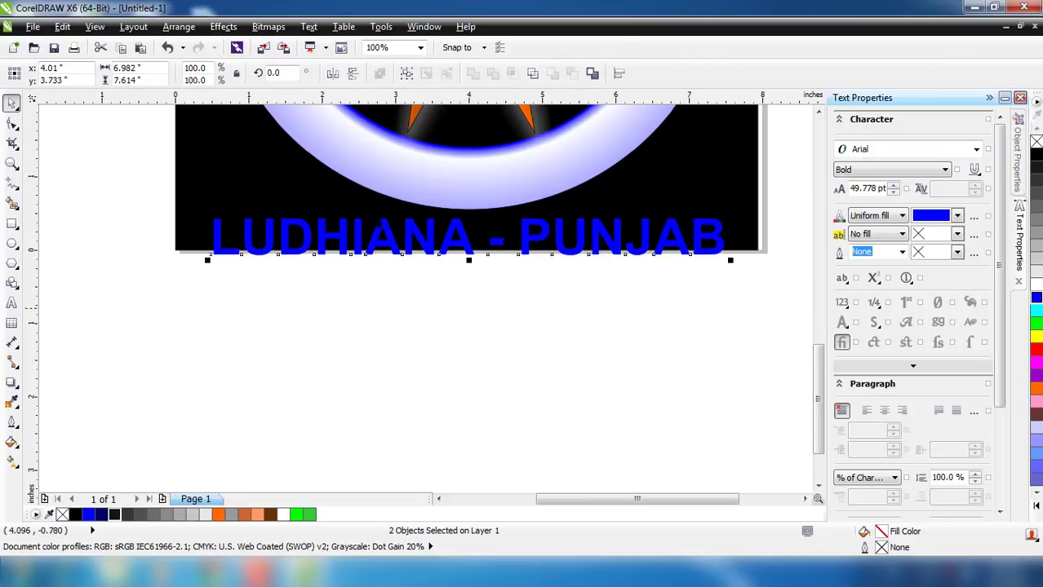
pyautogui.click(309, 27)
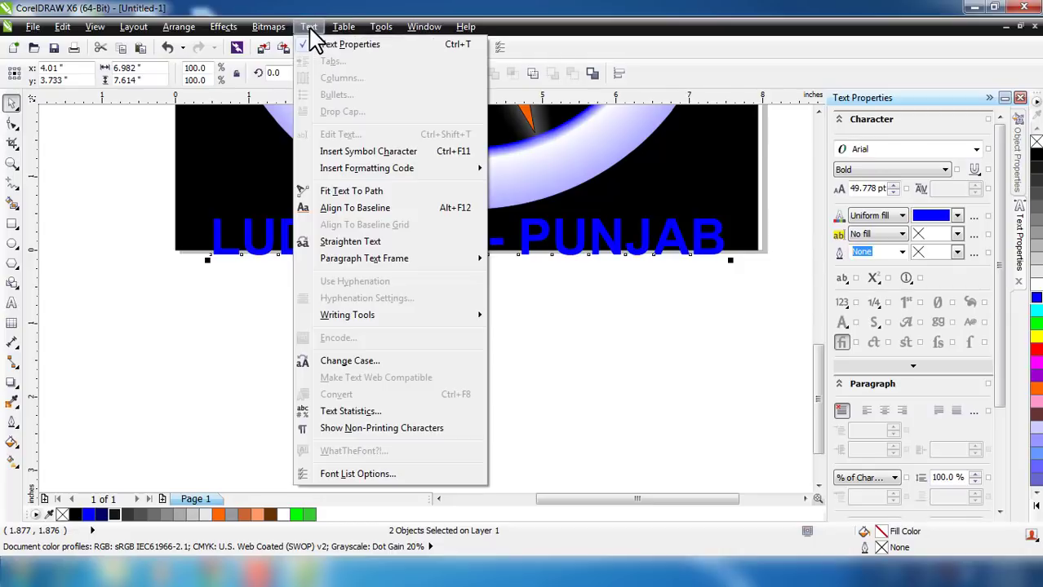
pyautogui.click(341, 191)
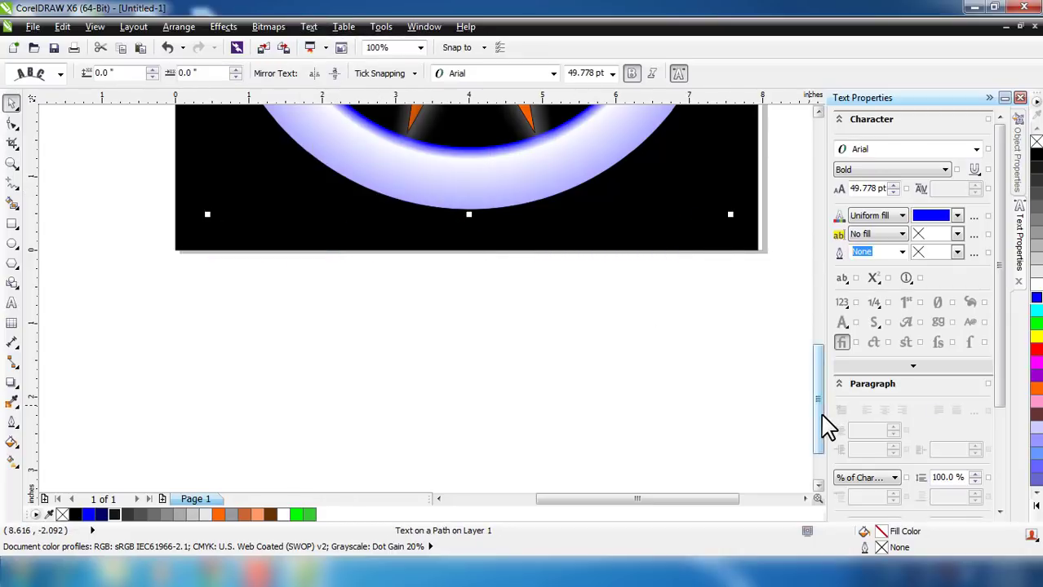
pyautogui.moveTo(819, 419); pyautogui.dragTo(838, 298)
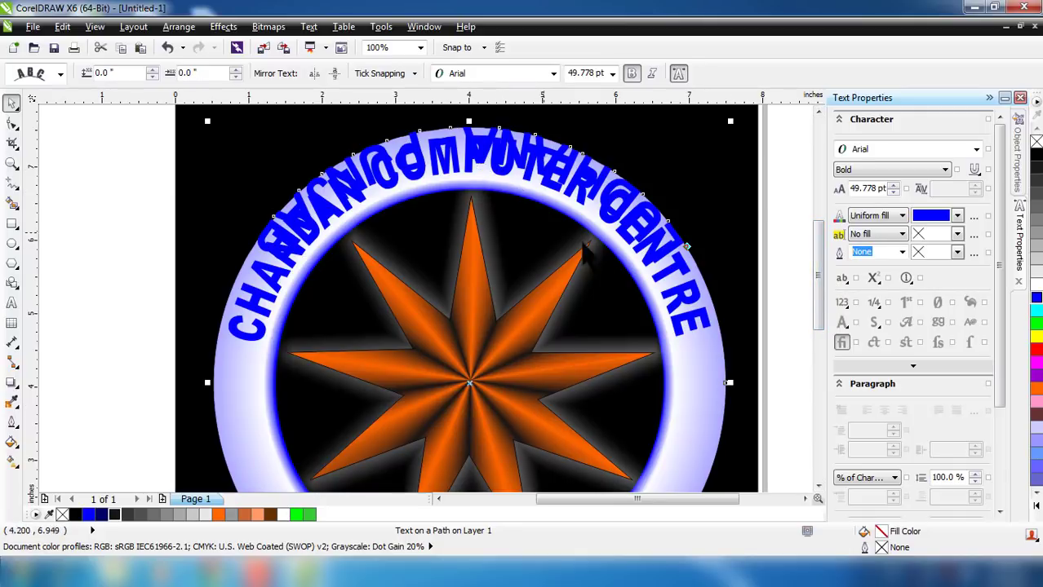
# Slide the "LUDHIANA - PUNJAB" text along its path to the lower part of the ring, at an offset of about 11.72 inches.
pyautogui.click(785, 231)
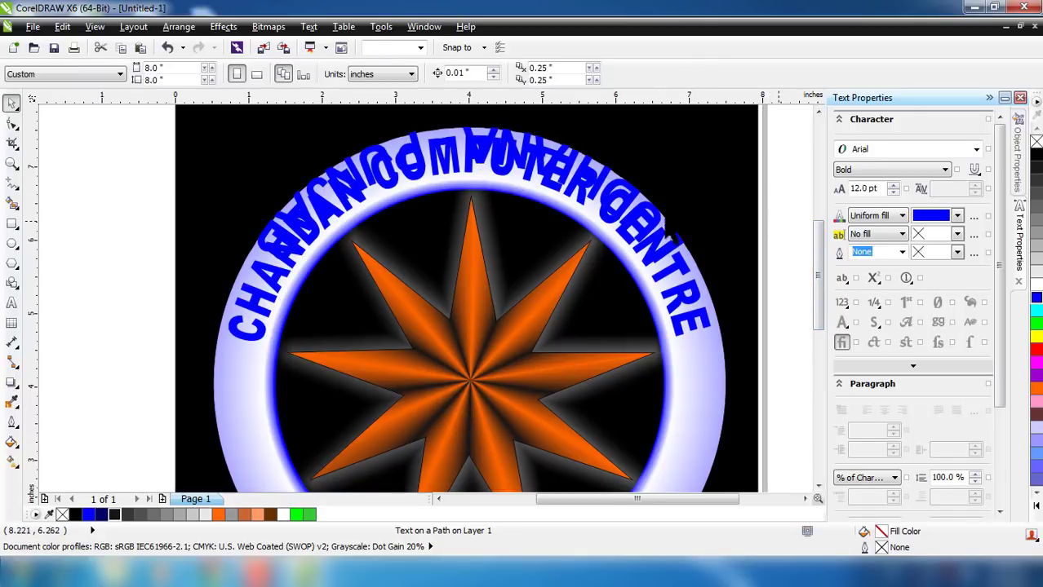
pyautogui.click(683, 259)
pyautogui.press('F8')
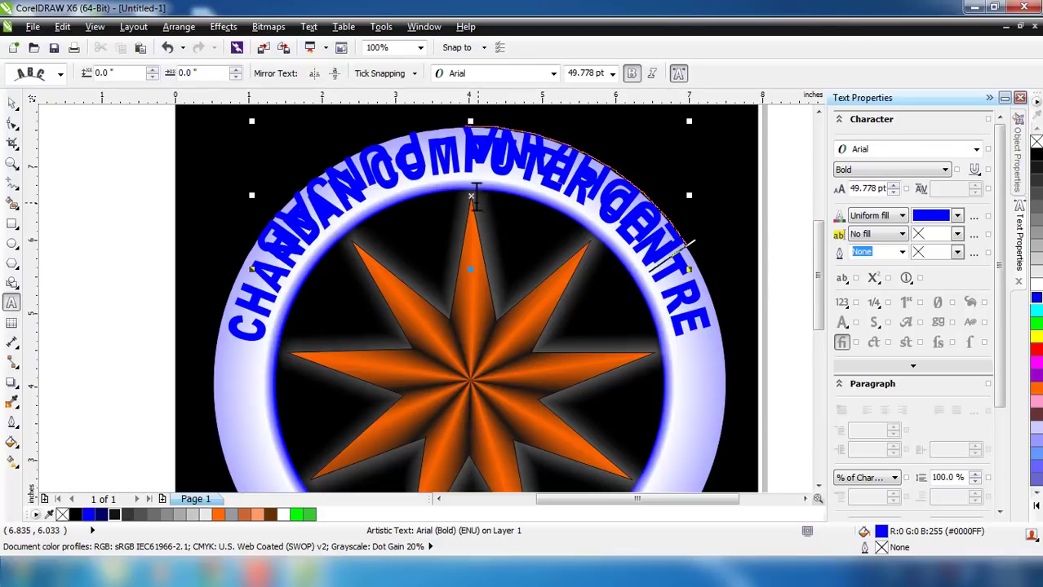
pyautogui.moveTo(470, 197); pyautogui.dragTo(622, 186)
pyautogui.moveTo(286, 213); pyautogui.dragTo(689, 244)
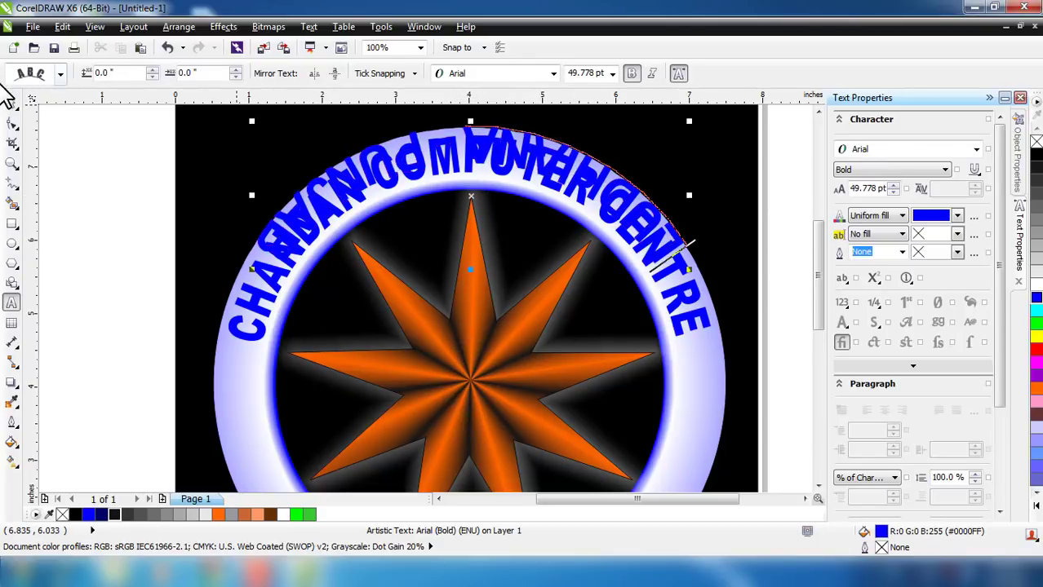
pyautogui.click(12, 104)
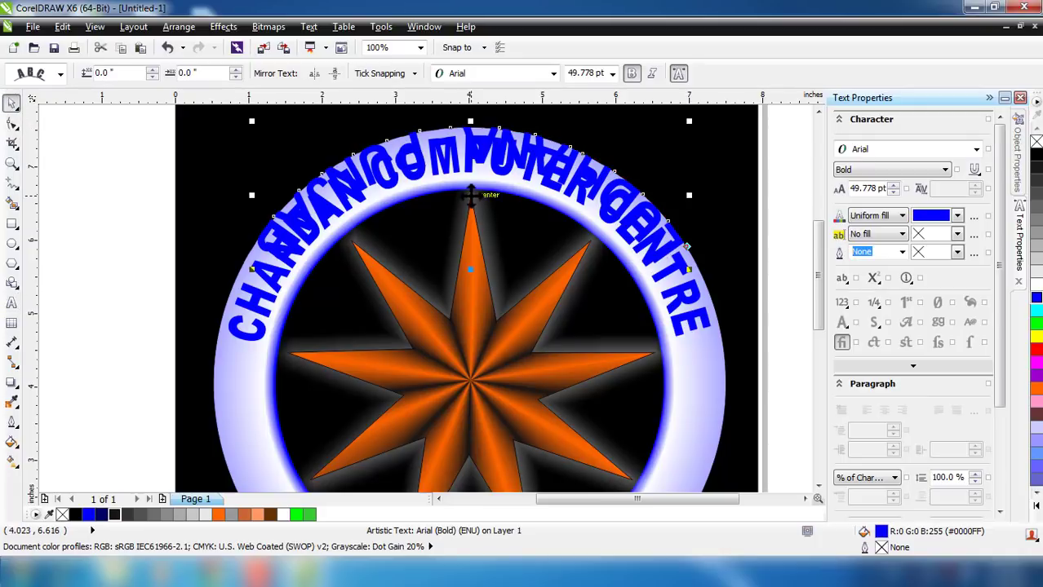
pyautogui.moveTo(471, 198); pyautogui.dragTo(279, 441)
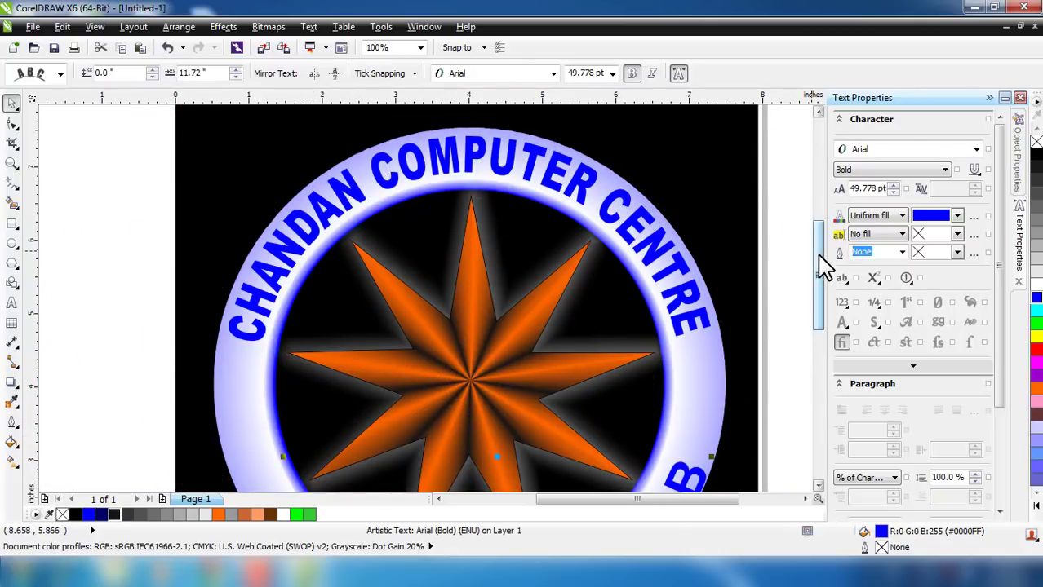
pyautogui.moveTo(819, 263); pyautogui.dragTo(824, 315)
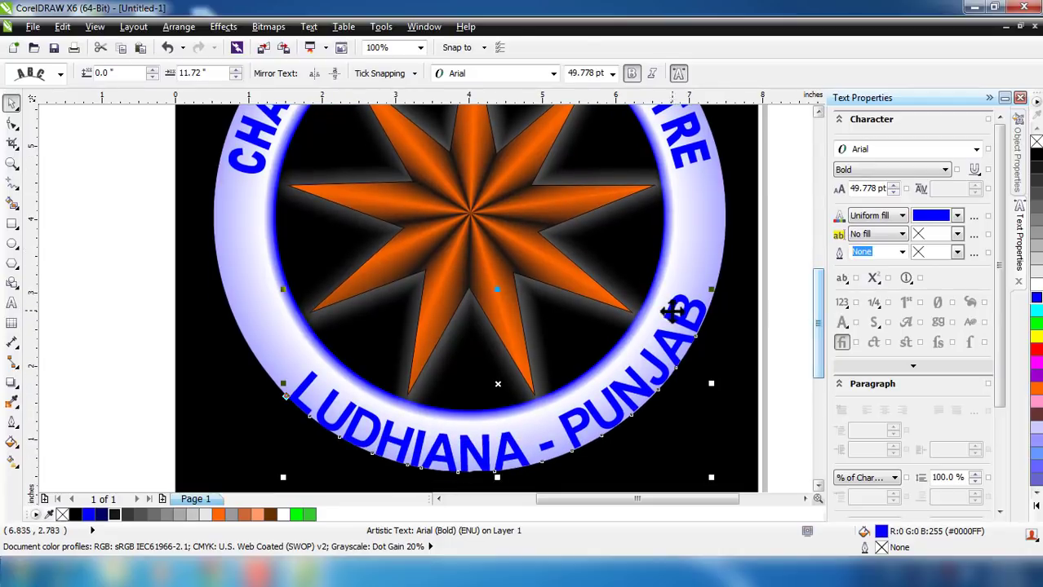
# Move the "LUDHIANA - PUNJAB" text inward into the band, about 0.21 inches from the path at an offset of about 11.1 inches.
pyautogui.click(420, 47)
pyautogui.click(395, 70)
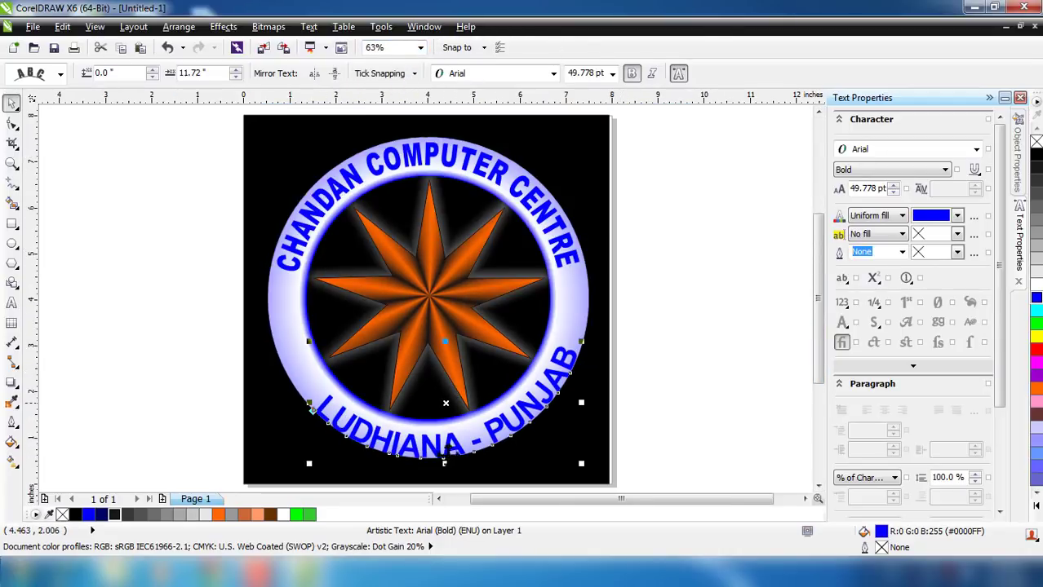
pyautogui.moveTo(445, 403); pyautogui.dragTo(468, 406)
pyautogui.hotkey('ctrl', 'z')
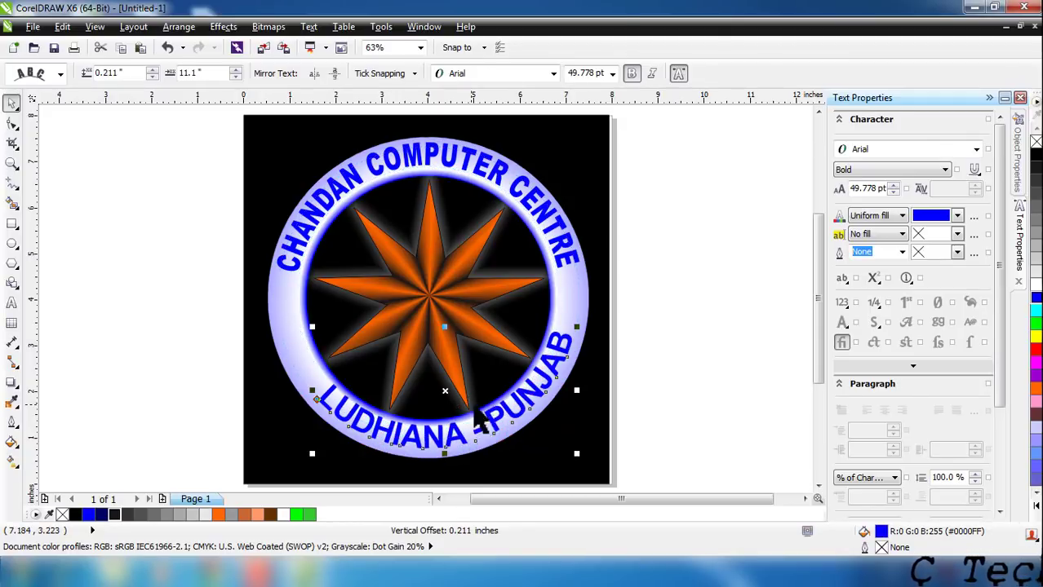
# Reduce the "LUDHIANA - PUNJAB" text's offset along the path to 10.4 inches.
pyautogui.click(237, 70)
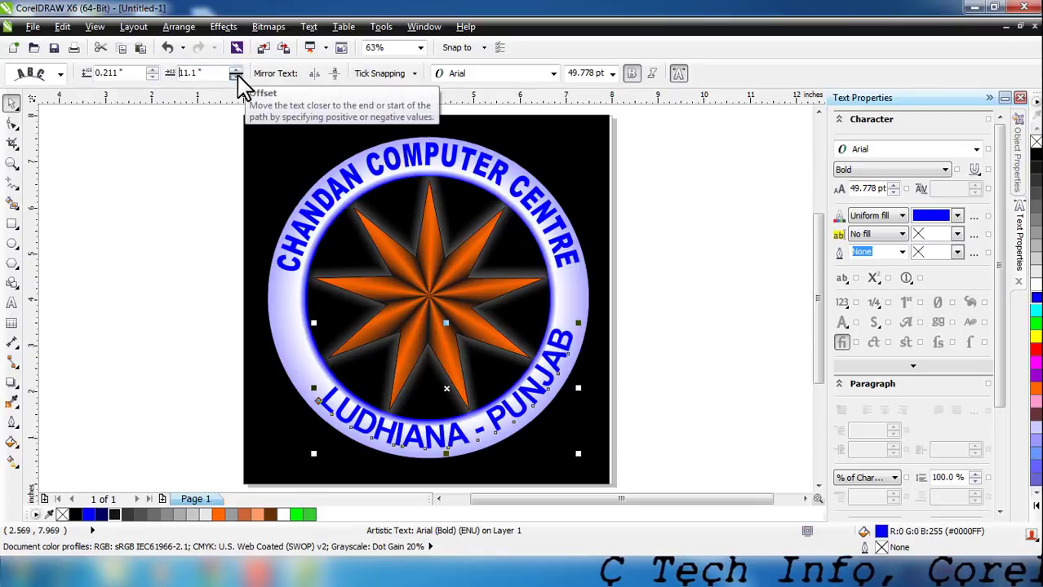
pyautogui.moveTo(236, 76); pyautogui.dragTo(235, 76)
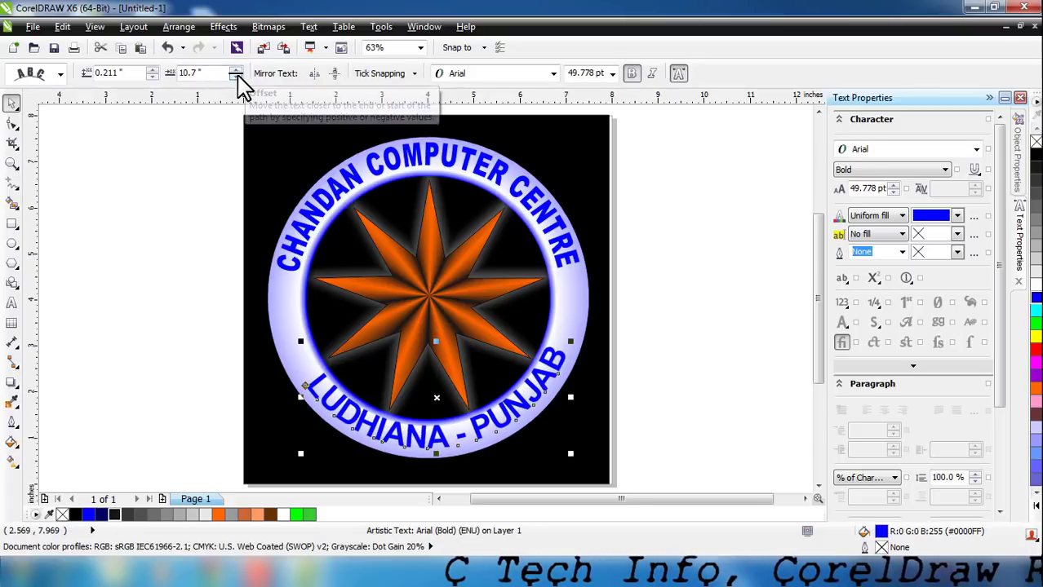
pyautogui.click(236, 77)
pyautogui.click(236, 77)
pyautogui.click(236, 77)
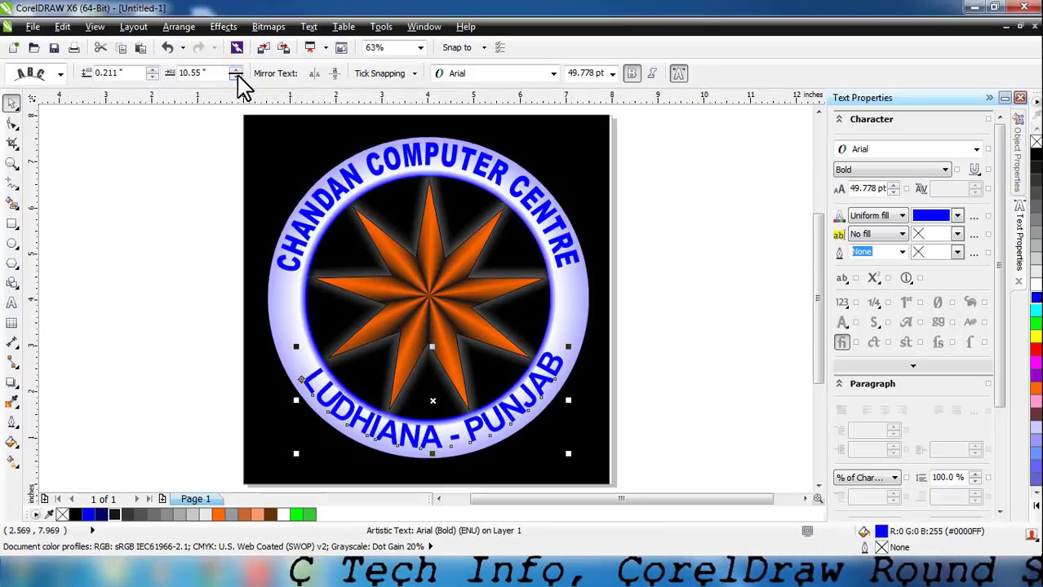
pyautogui.click(235, 77)
pyautogui.click(236, 77)
pyautogui.click(236, 77)
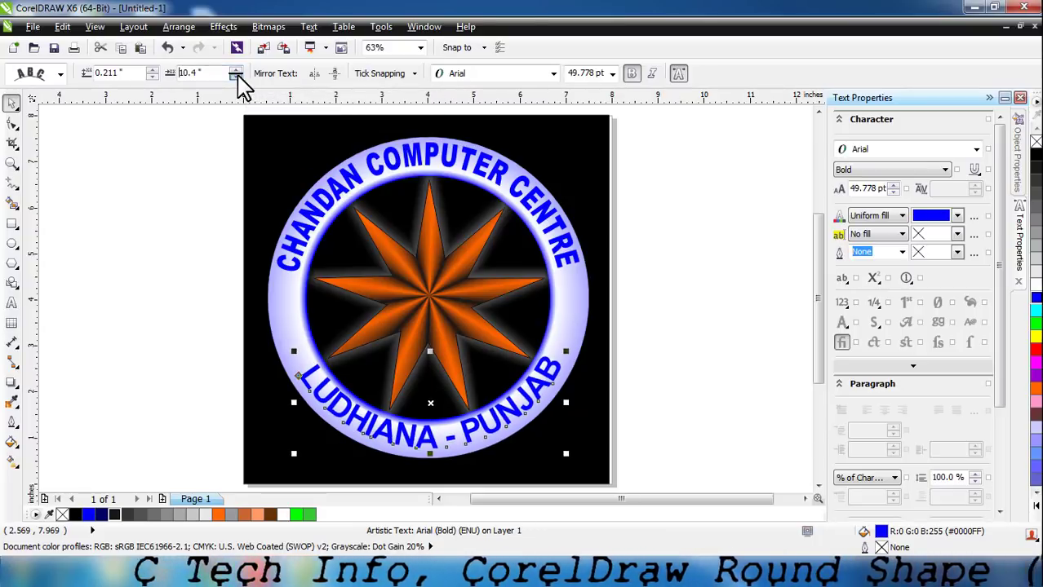
# Set the "LUDHIANA - PUNJAB" text's distance from the path to 0.111 inches and deselect it.
pyautogui.click(152, 70)
pyautogui.click(152, 77)
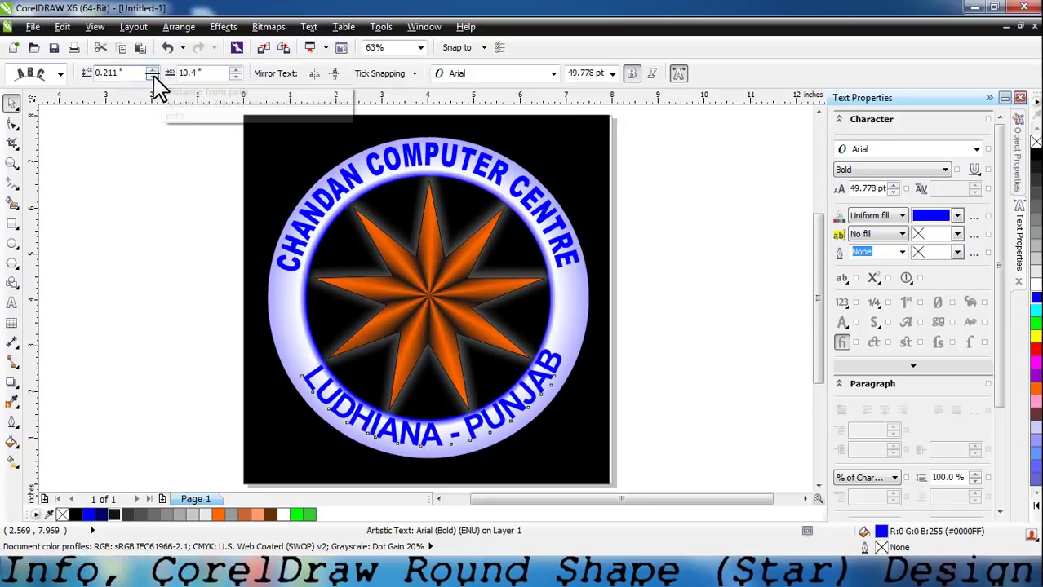
pyautogui.click(153, 77)
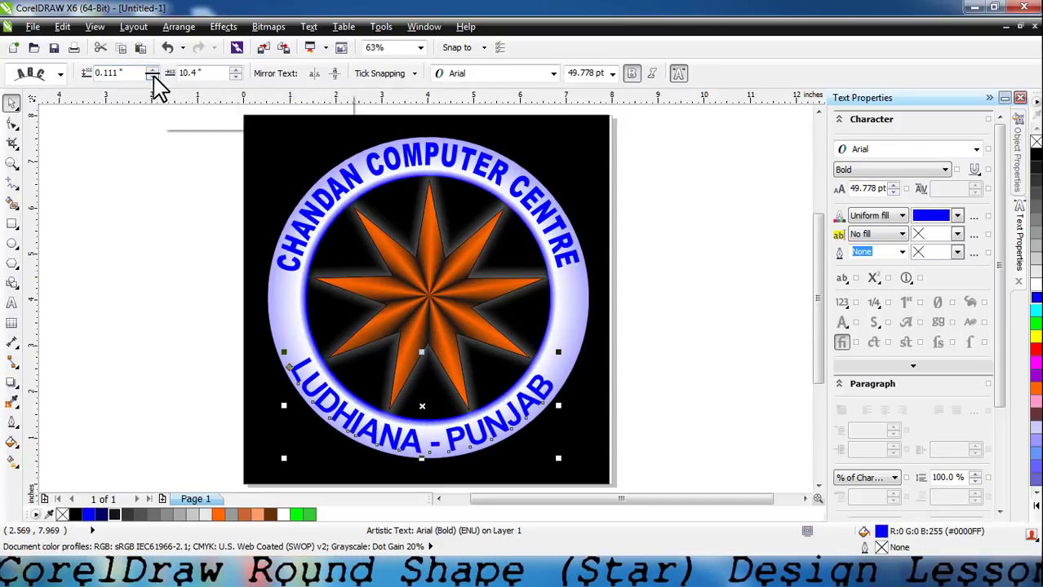
pyautogui.click(153, 77)
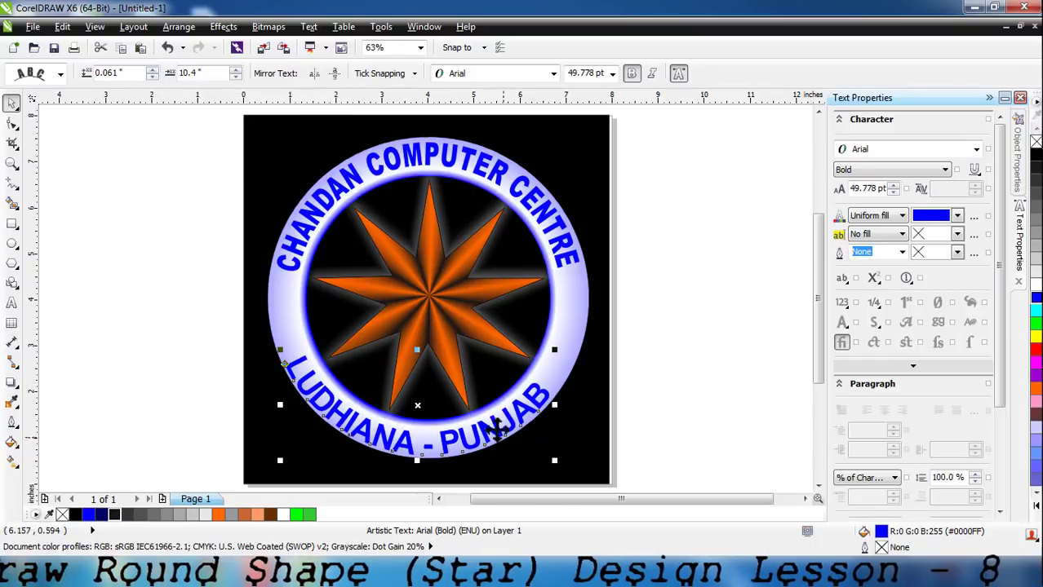
pyautogui.click(152, 70)
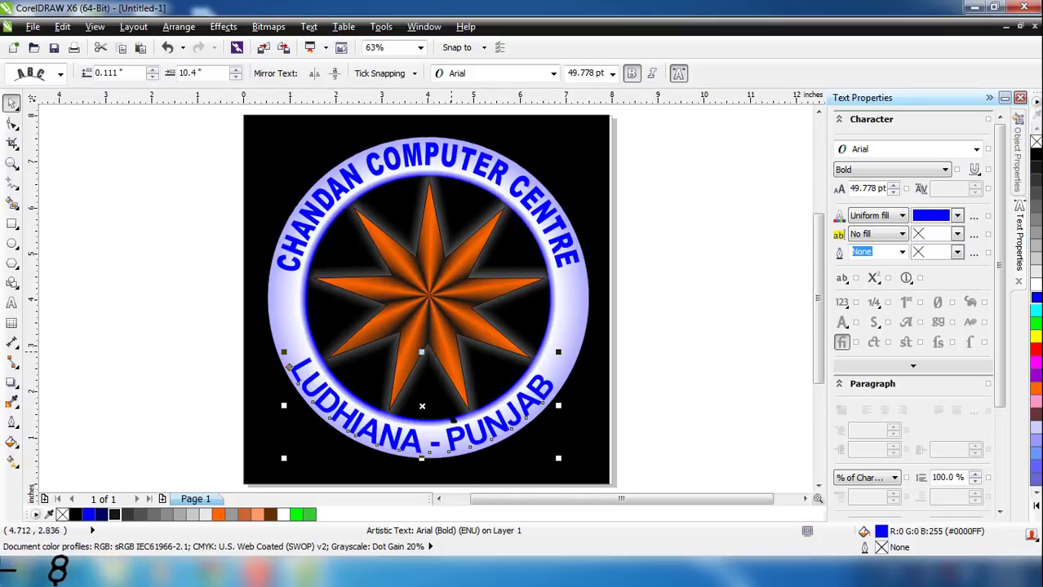
pyautogui.click(645, 314)
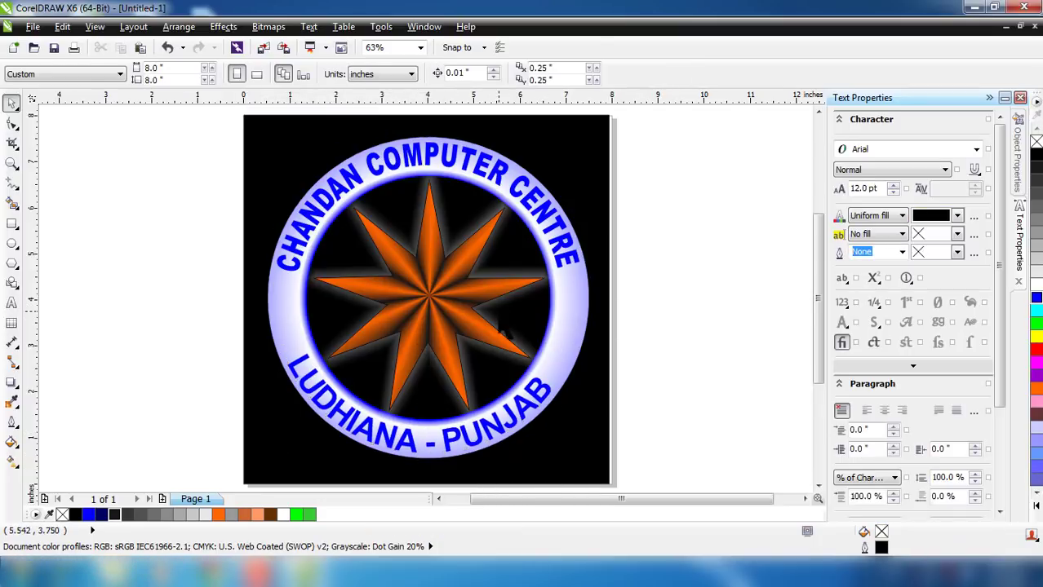
# Place a copy of the nine-pointed star to the right of the design and set its outline width to None.
pyautogui.click(456, 314)
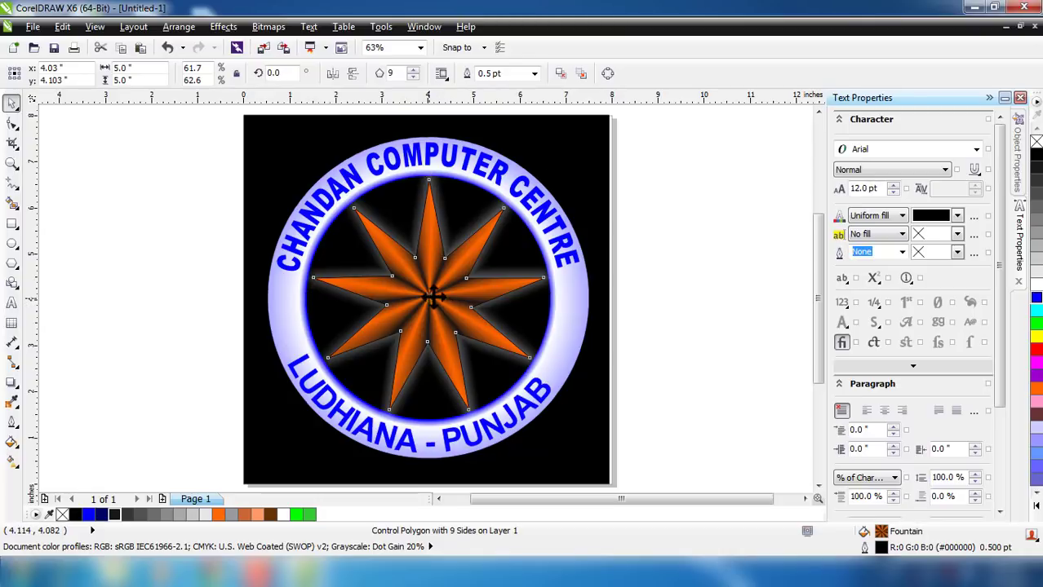
pyautogui.moveTo(434, 297); pyautogui.dragTo(685, 291)
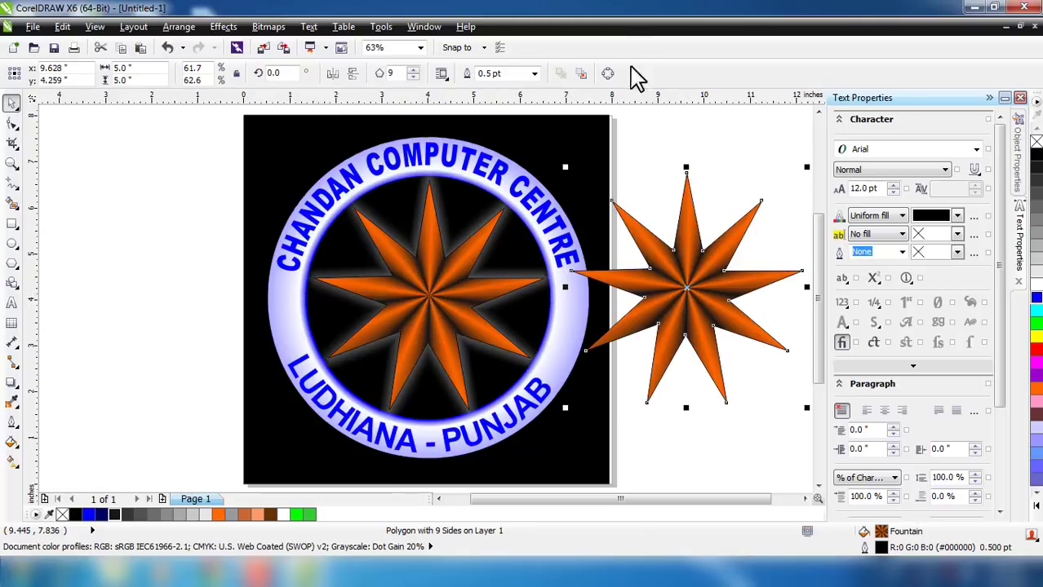
pyautogui.click(534, 74)
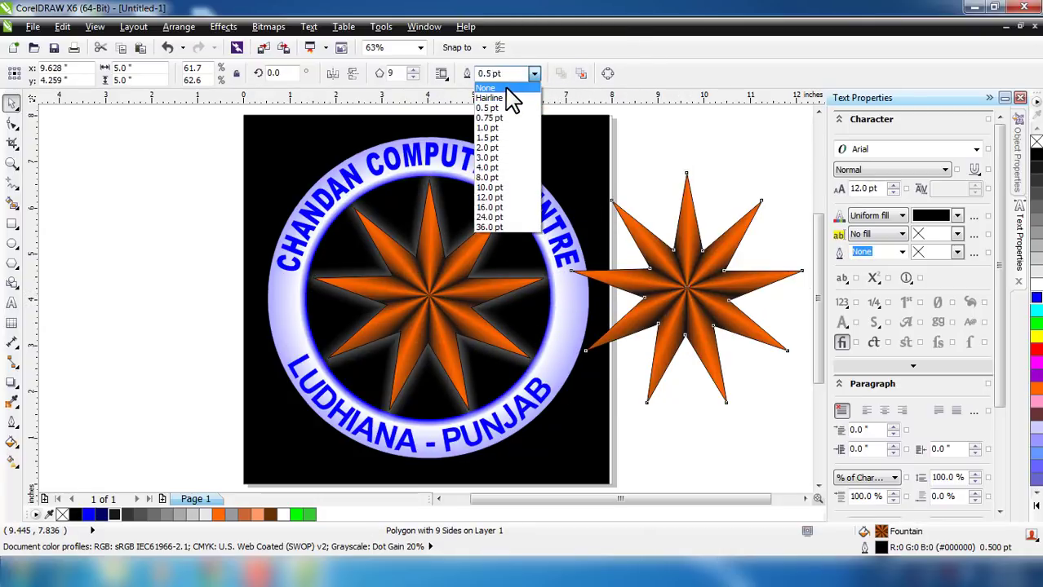
pyautogui.click(506, 89)
# Remove the outline from the original star inside the ring and deselect it.
pyautogui.click(454, 265)
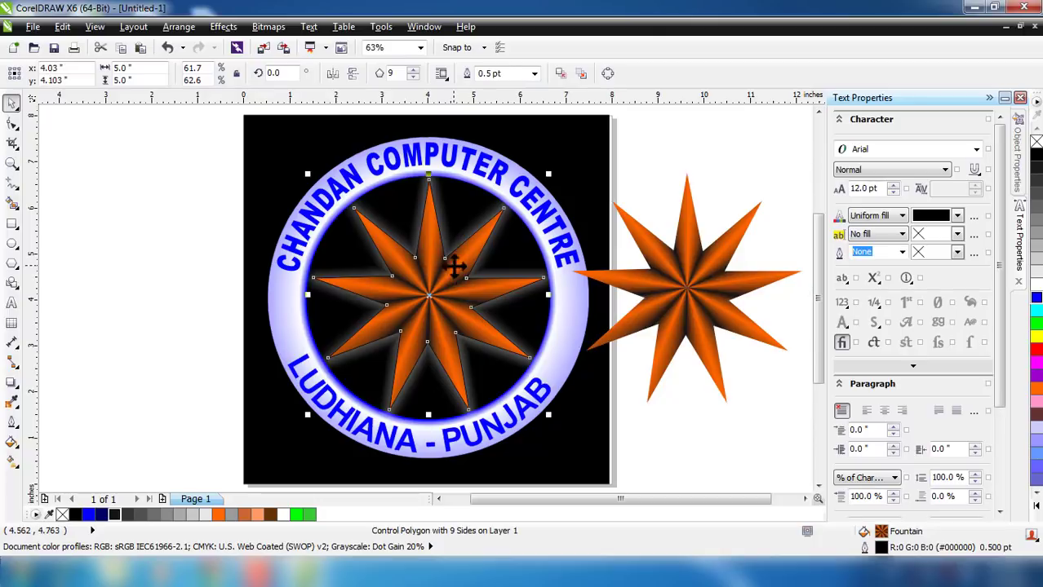
pyautogui.click(535, 74)
pyautogui.click(499, 86)
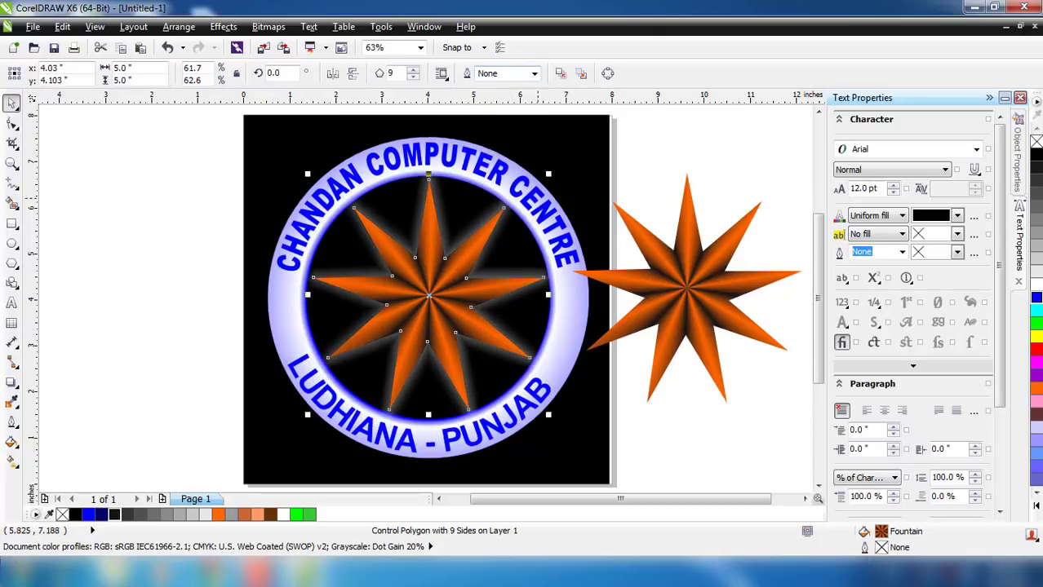
pyautogui.click(747, 420)
# Shrink the star copy to about 1.86 inches wide and place it over the right side of the ring's band.
pyautogui.click(695, 298)
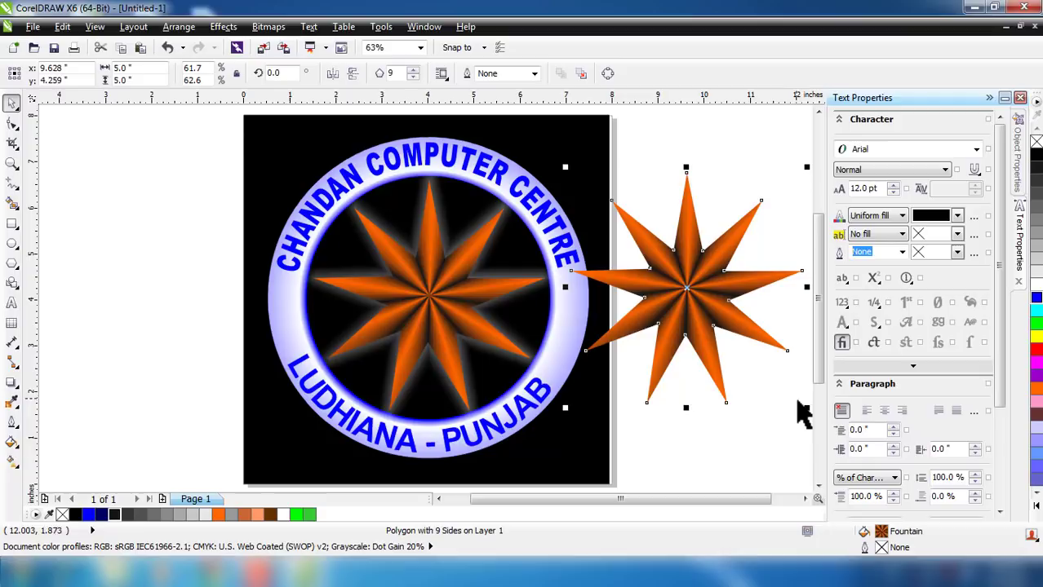
pyautogui.moveTo(805, 409); pyautogui.dragTo(644, 237)
pyautogui.scroll(3, 645, 237)
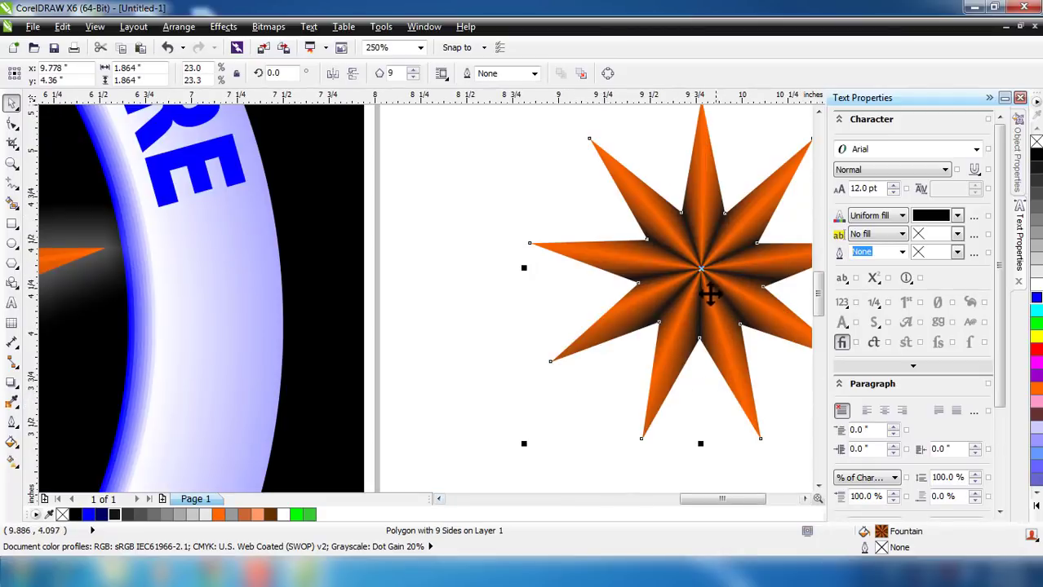
pyautogui.moveTo(701, 269); pyautogui.dragTo(243, 352)
pyautogui.scroll(-2, 248, 354)
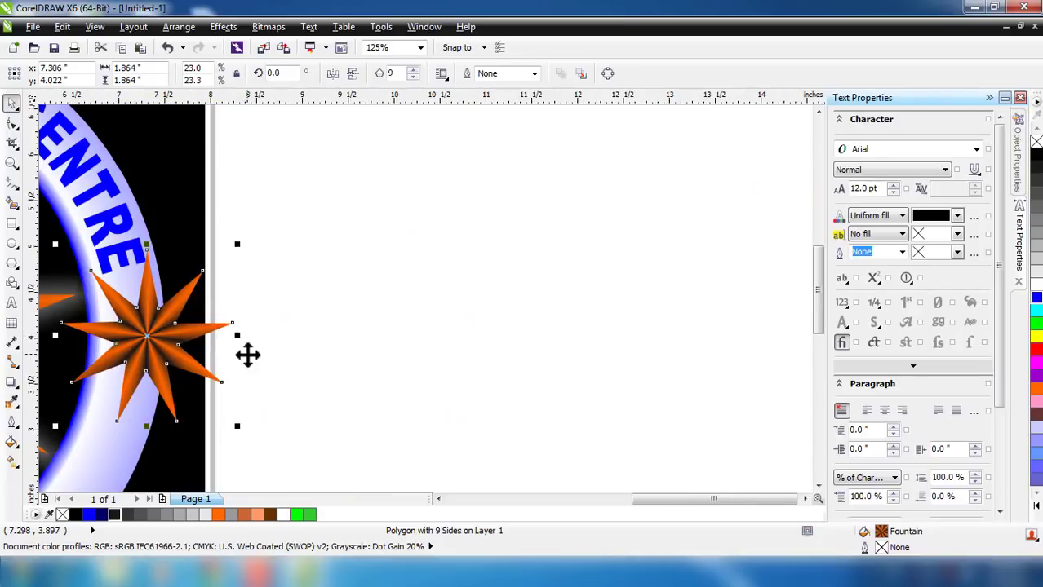
pyautogui.click(439, 500)
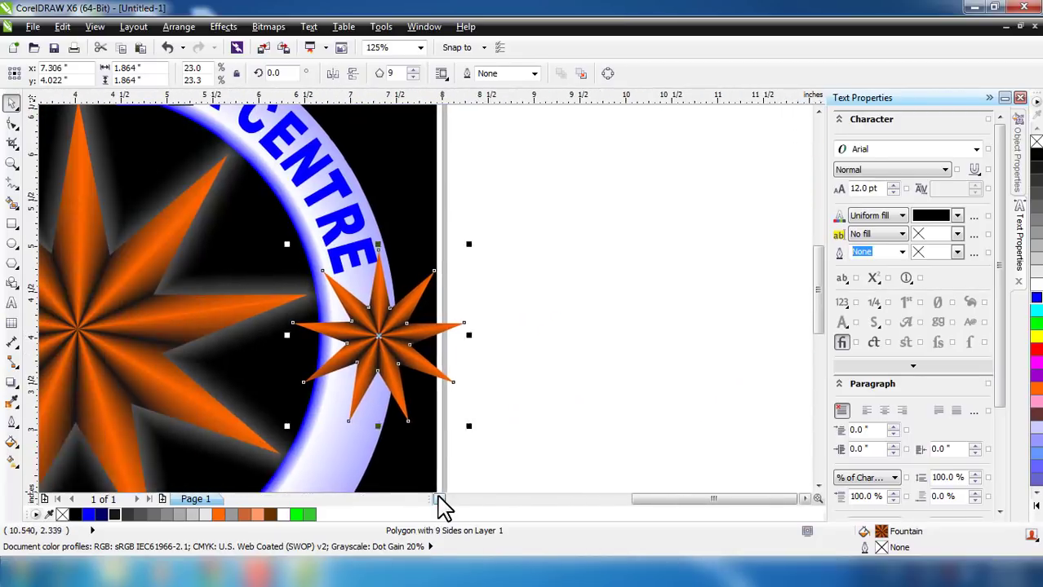
pyautogui.scroll(-2, 473, 420)
pyautogui.moveTo(520, 503); pyautogui.dragTo(497, 505)
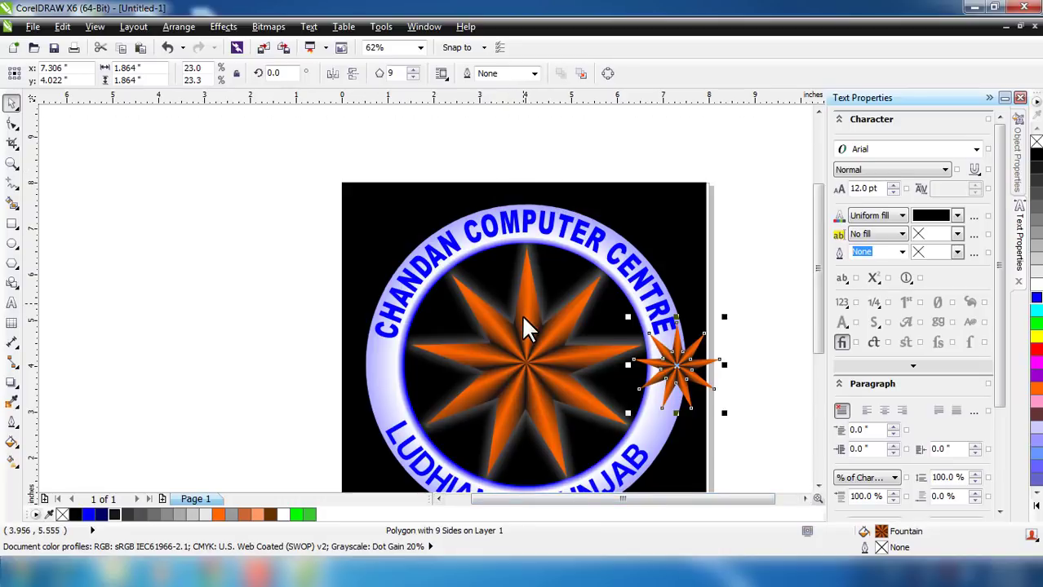
# Nudge the small star up so its centre lines up with the horizontal guideline through the ring's middle.
pyautogui.click(526, 363)
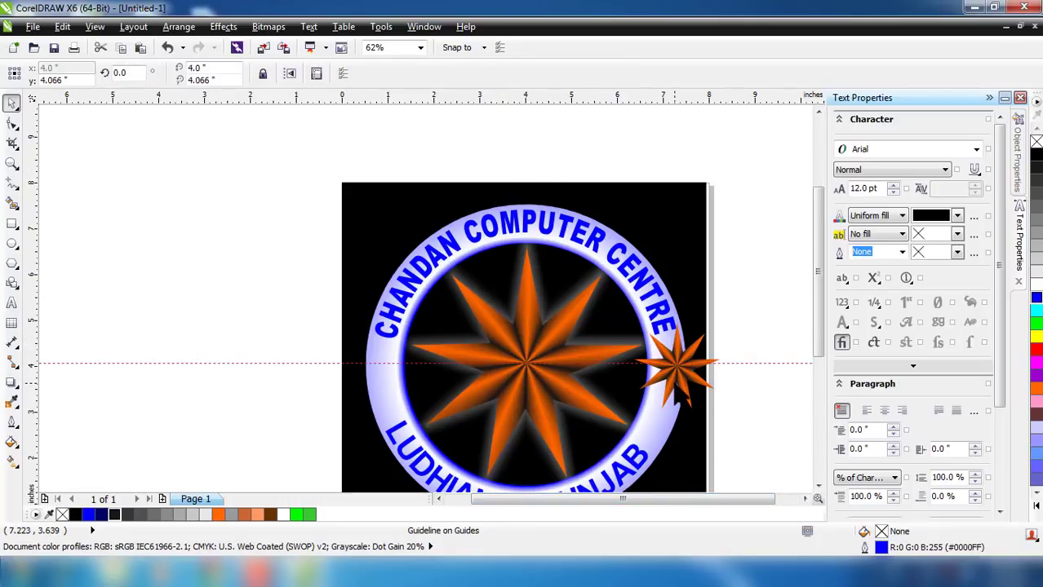
pyautogui.scroll(2, 788, 383)
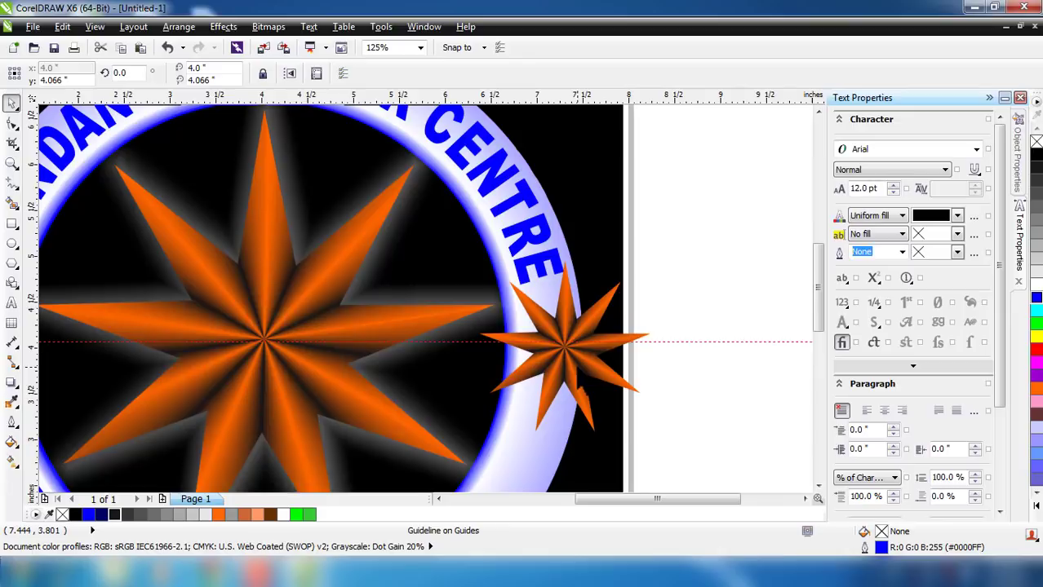
pyautogui.click(582, 390)
pyautogui.moveTo(586, 395); pyautogui.dragTo(587, 390)
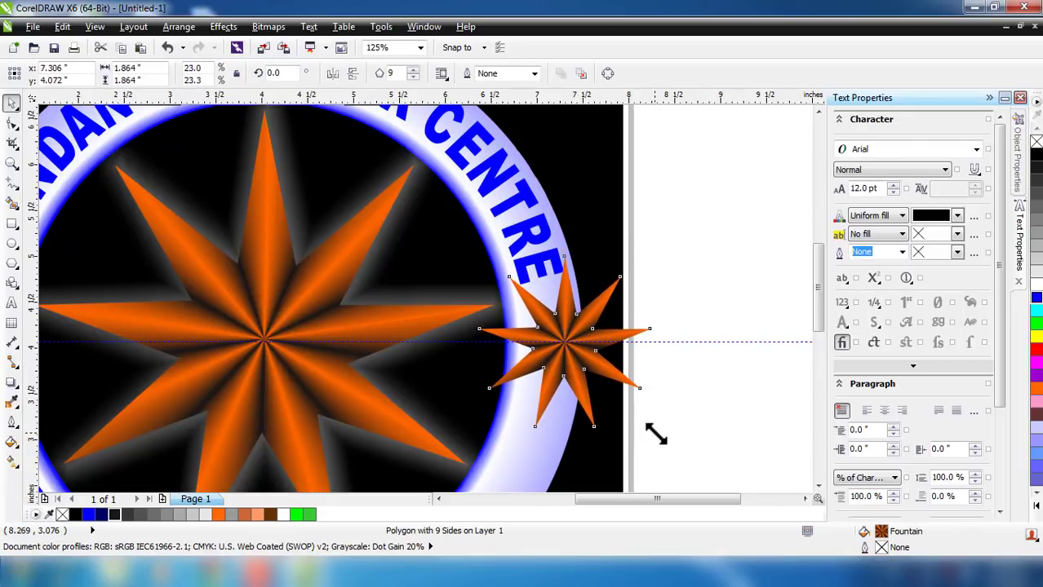
# Shrink the small star to about 0.56 inches wide, centred across the ring's band, and place a copy on the band's left side.
pyautogui.moveTo(655, 435); pyautogui.dragTo(599, 374)
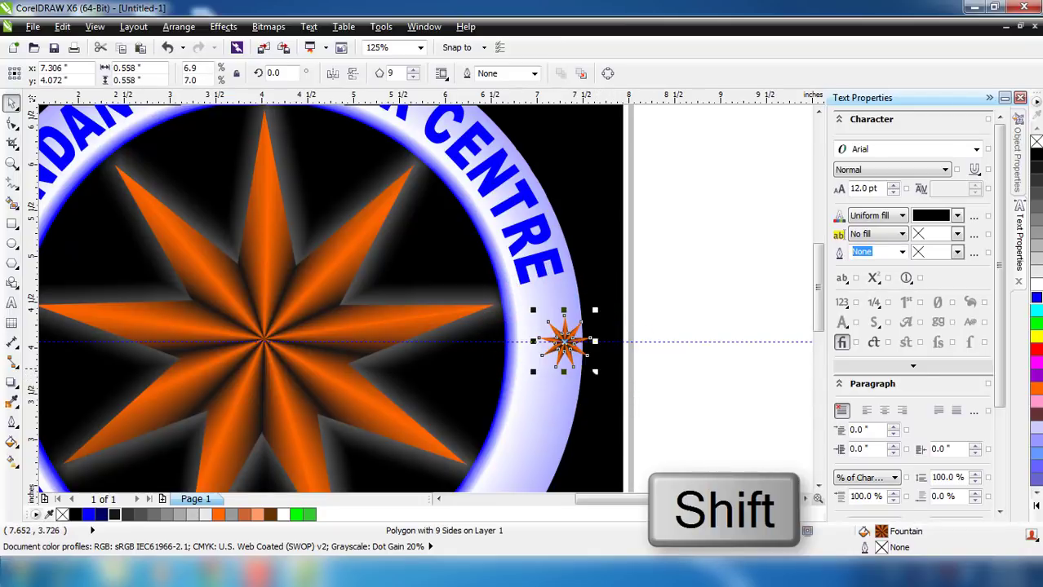
pyautogui.press('Left')
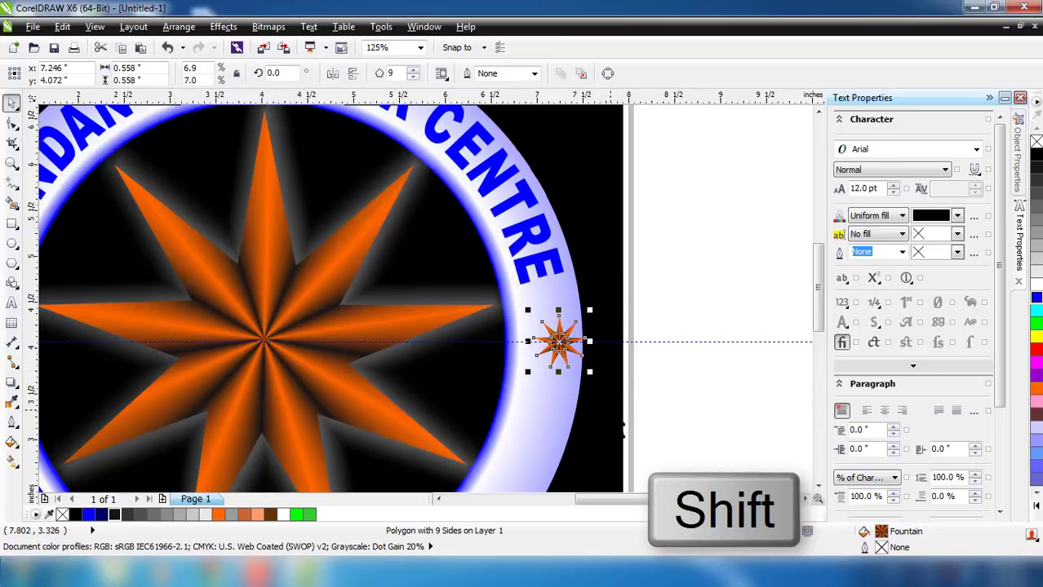
pyautogui.press('Left')
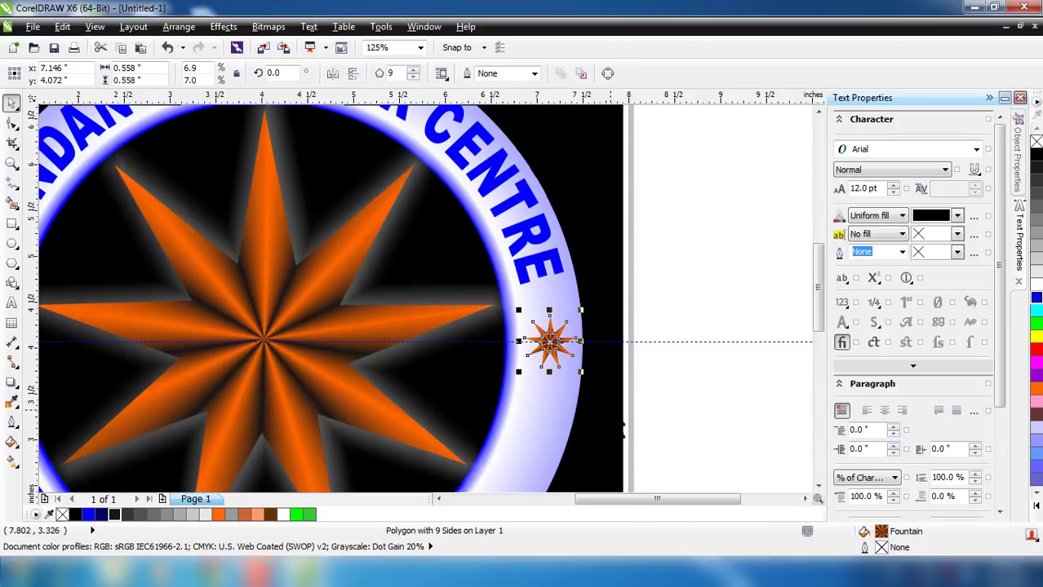
pyautogui.hotkey('ctrl', 'Right')
pyautogui.hscroll(-3, 607, 503)
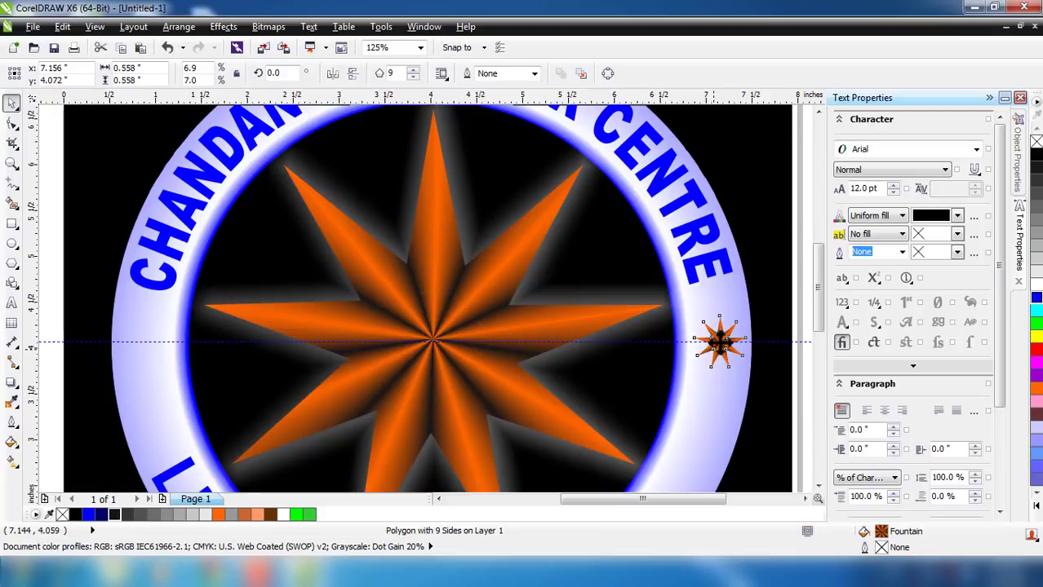
pyautogui.moveTo(718, 343); pyautogui.dragTo(142, 341)
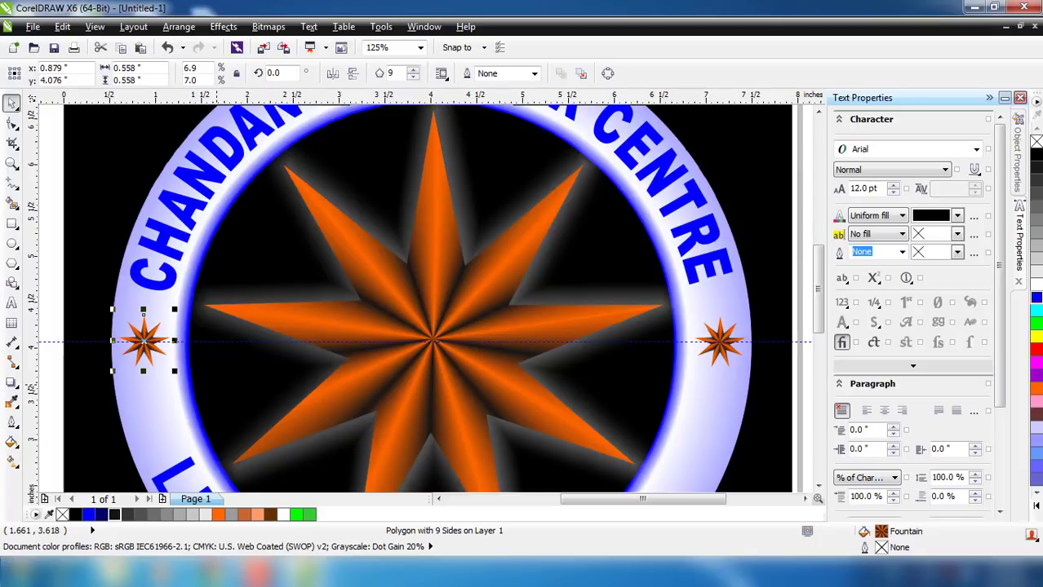
# Recolour the black node at 44% of the left small star's conical fill to dark grey.
pyautogui.scroll(2, 173, 349)
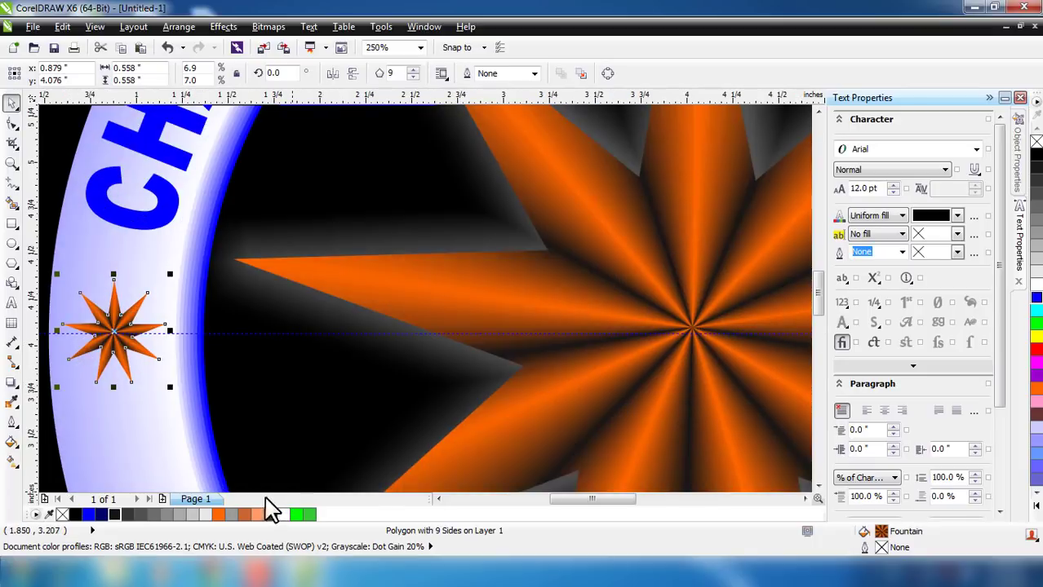
pyautogui.hscroll(-3, 436, 506)
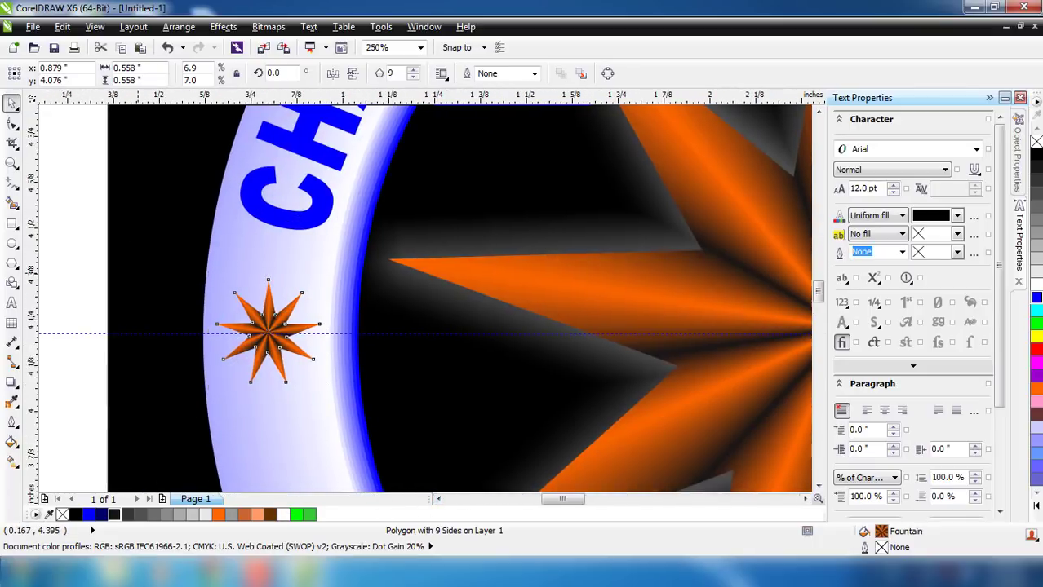
pyautogui.scroll(2, 213, 269)
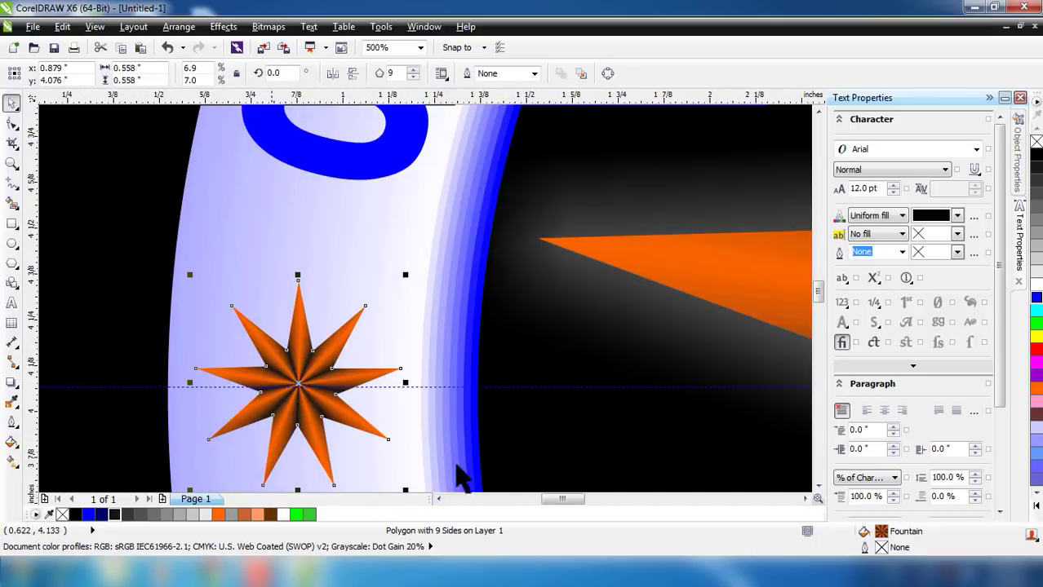
pyautogui.click(820, 490)
pyautogui.scroll(2, 173, 292)
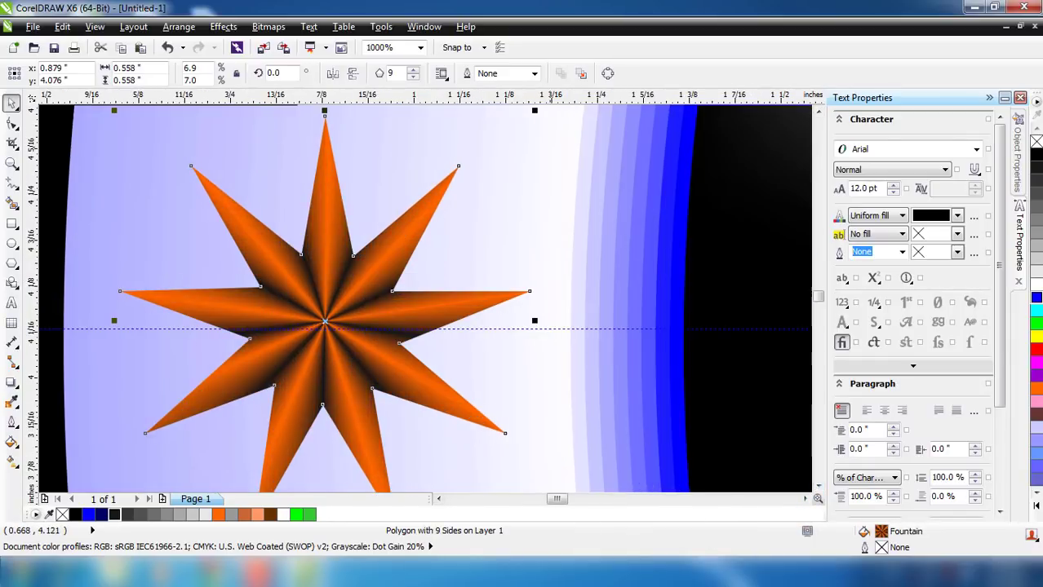
pyautogui.scroll(-2, 407, 278)
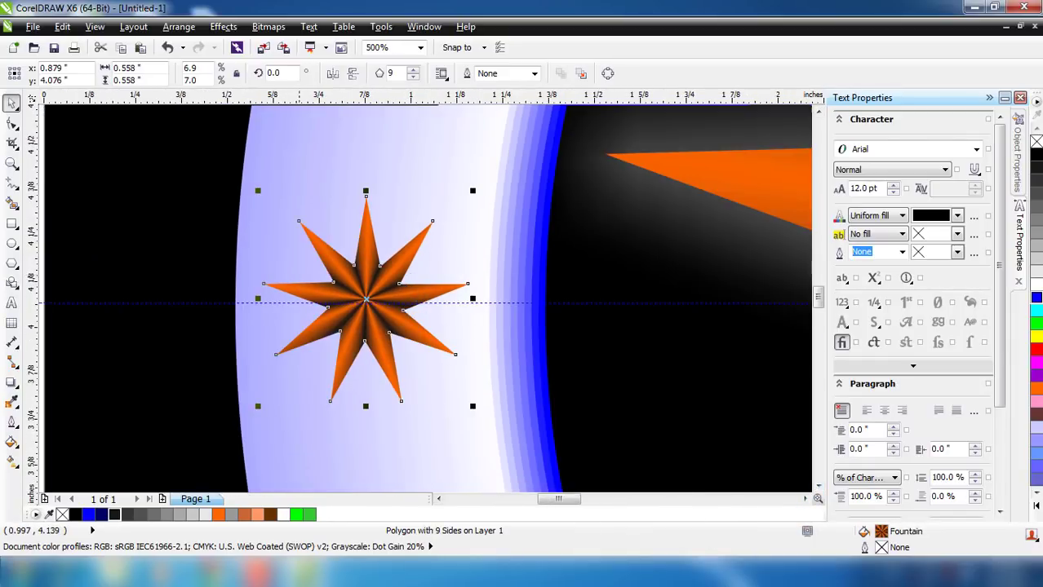
pyautogui.click(11, 462)
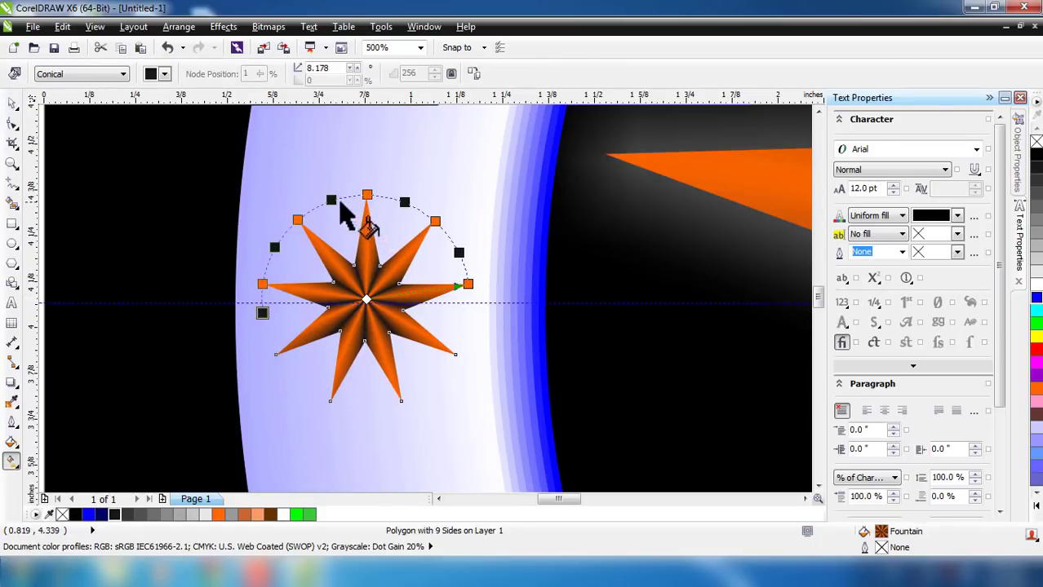
pyautogui.click(12, 104)
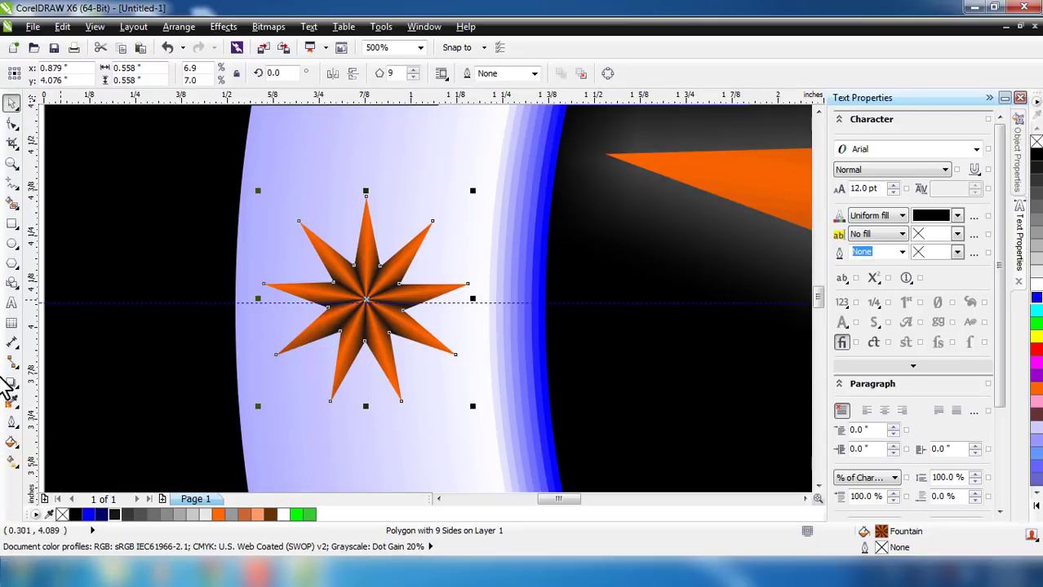
pyautogui.click(12, 461)
pyautogui.click(332, 200)
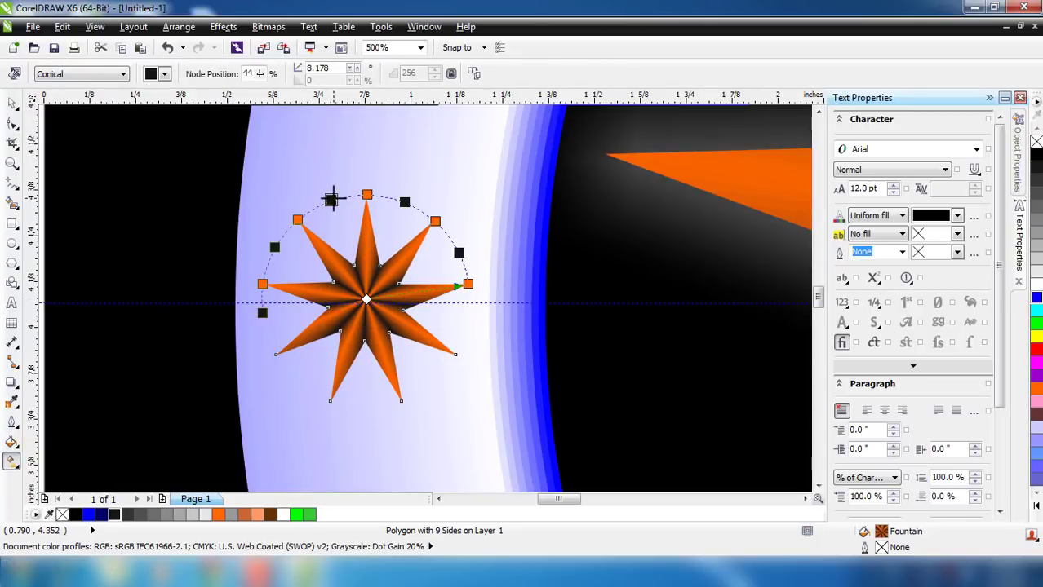
pyautogui.click(204, 516)
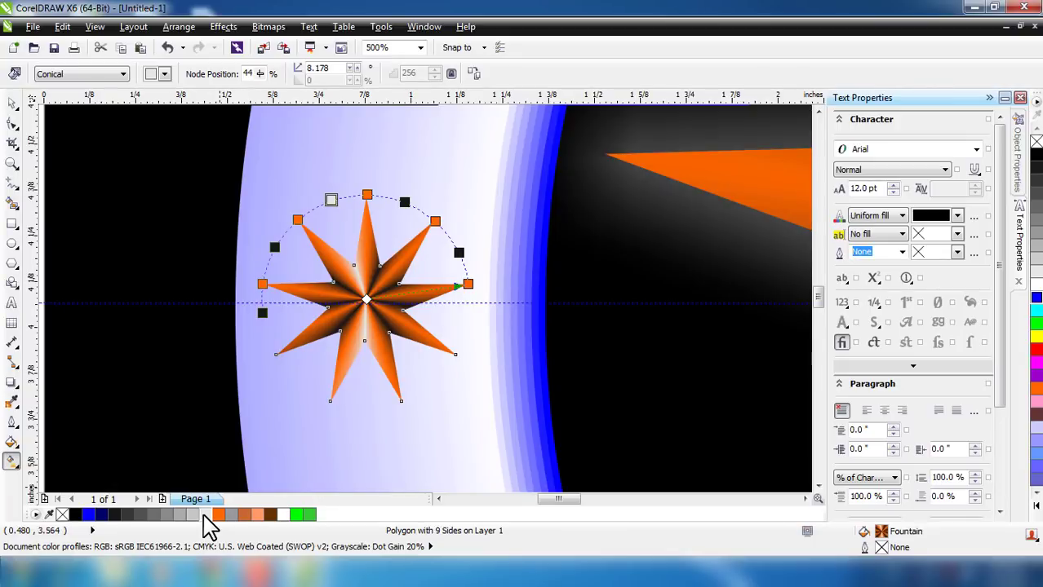
pyautogui.click(128, 516)
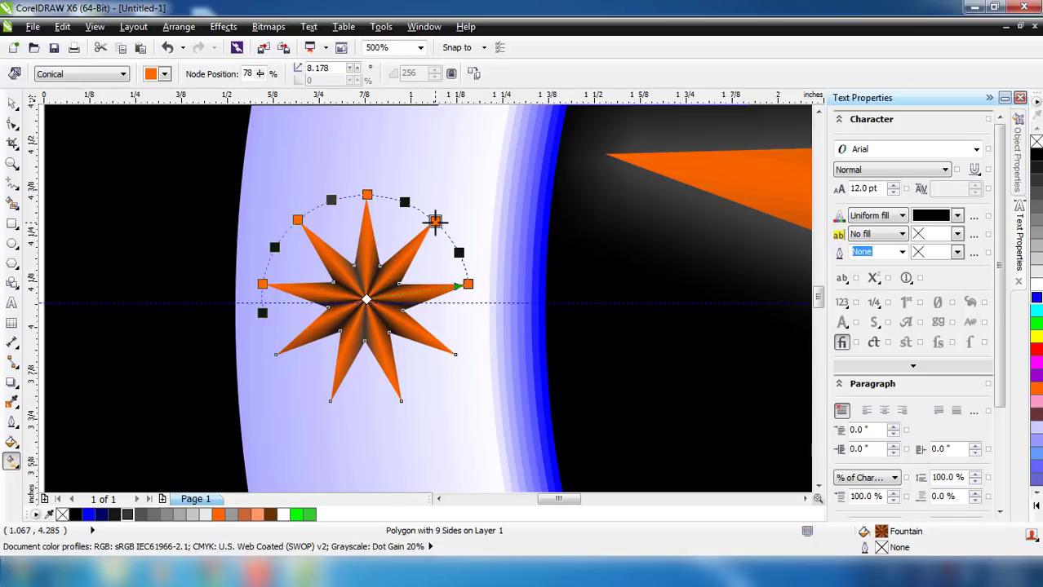
# Set the fill nodes at the small star's upper-right and upper-left points to blue, and reduce the star to 8 points.
pyautogui.click(435, 220)
pyautogui.click(258, 515)
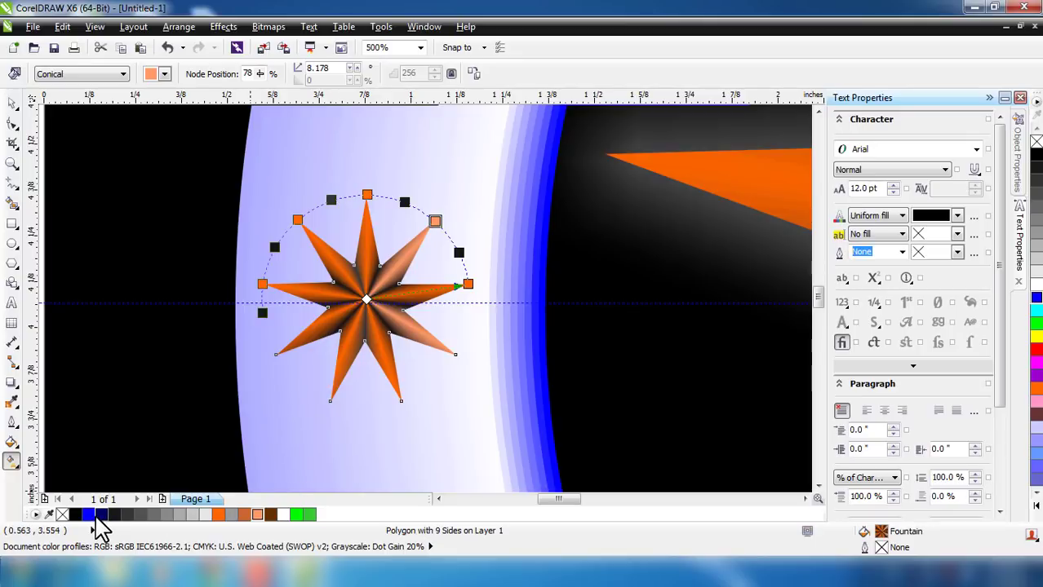
pyautogui.click(88, 515)
pyautogui.moveTo(89, 518); pyautogui.dragTo(290, 219)
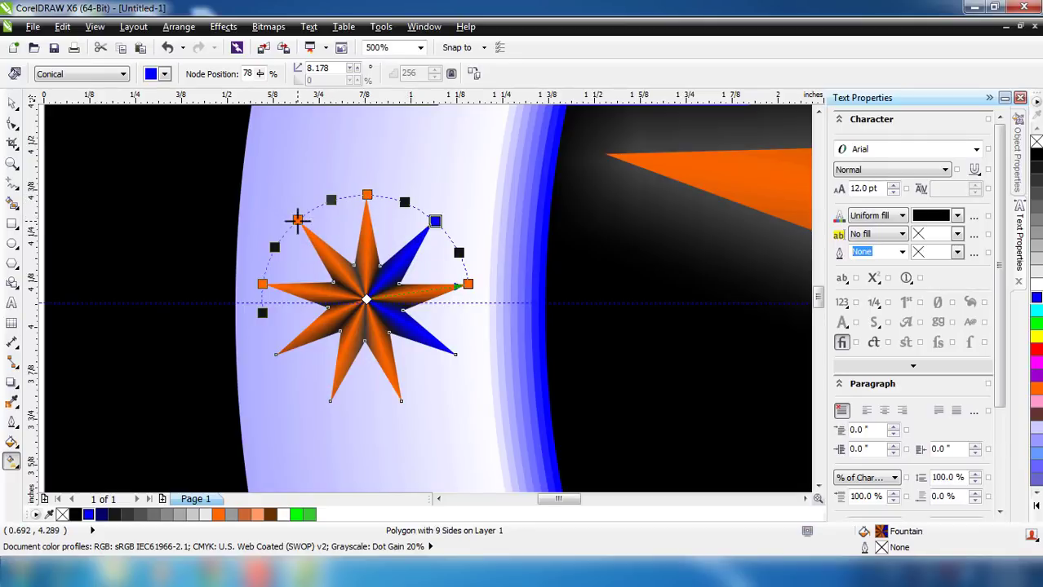
pyautogui.click(88, 514)
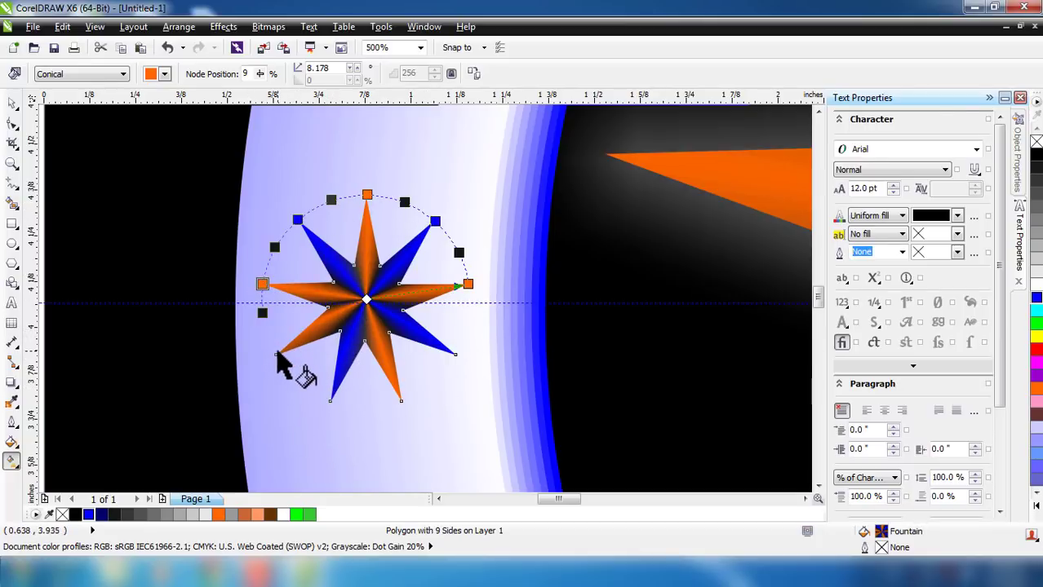
pyautogui.click(262, 311)
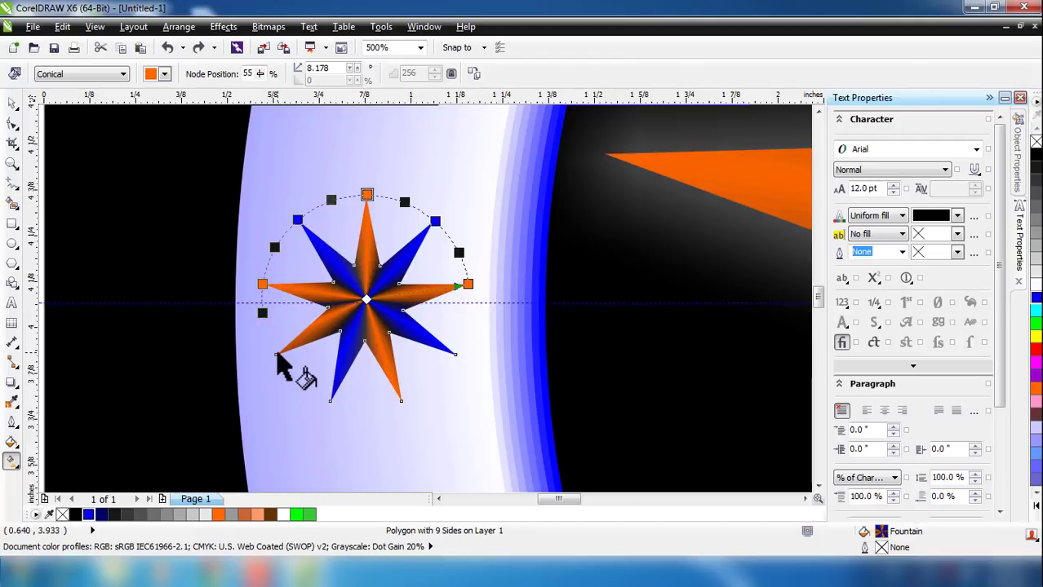
pyautogui.click(11, 263)
pyautogui.click(415, 78)
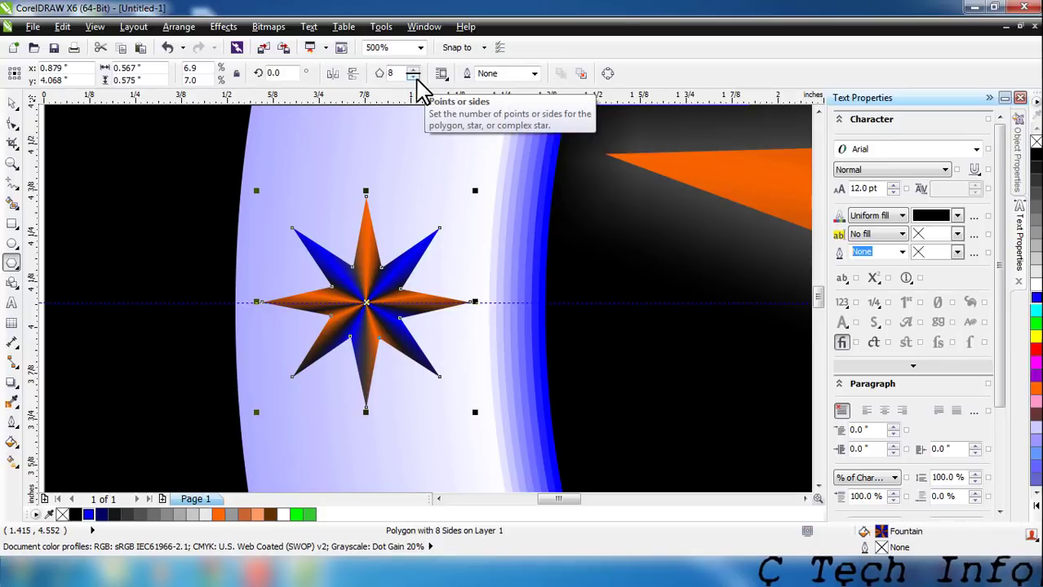
# Delete the orange star on the ring's right side and replace it with a copy of the blue-and-orange star.
pyautogui.scroll(-1, 563, 326)
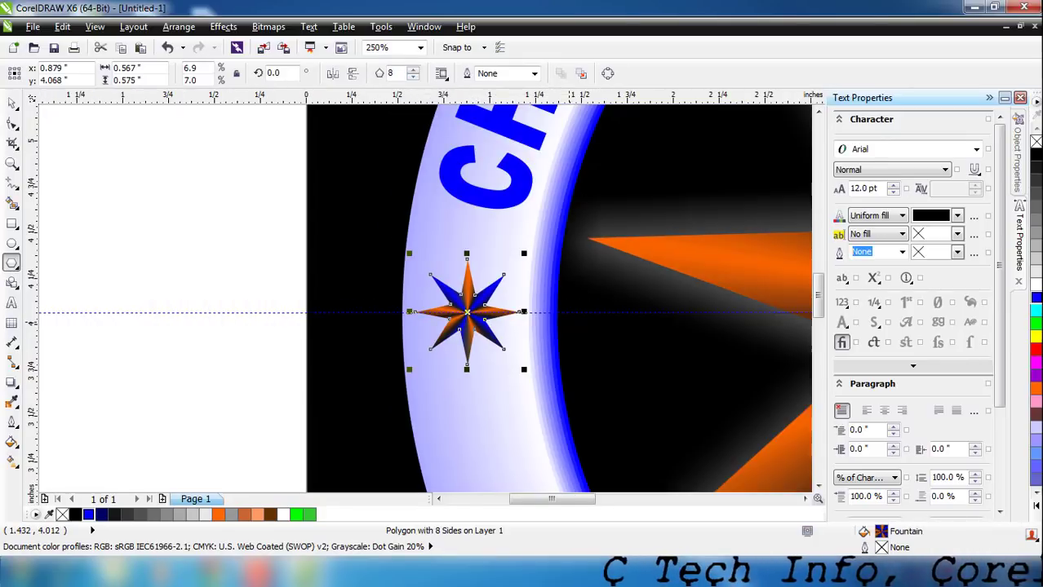
pyautogui.moveTo(555, 498); pyautogui.dragTo(654, 512)
pyautogui.scroll(-1, 624, 394)
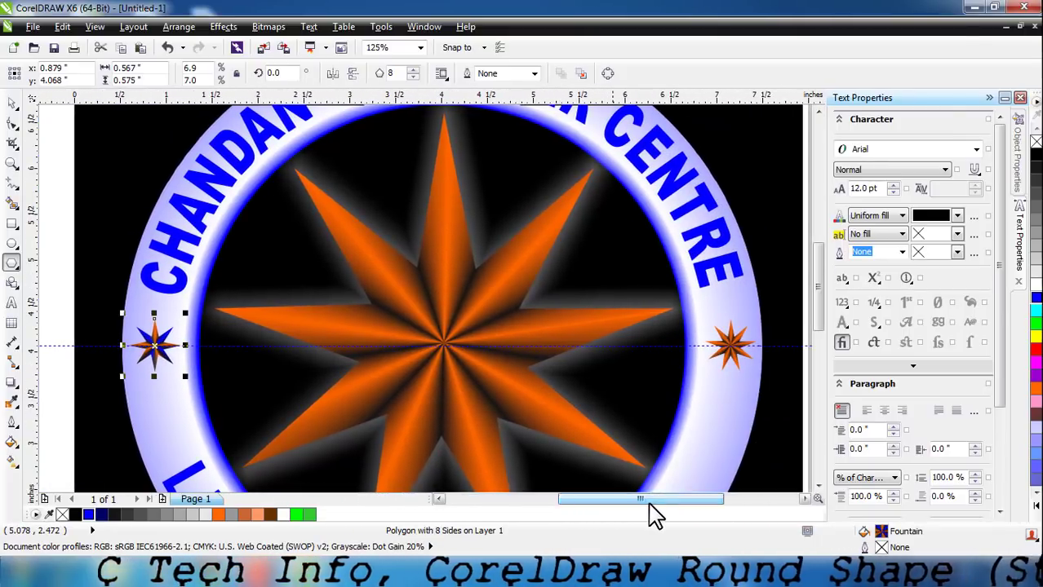
pyautogui.click(12, 104)
pyautogui.click(734, 356)
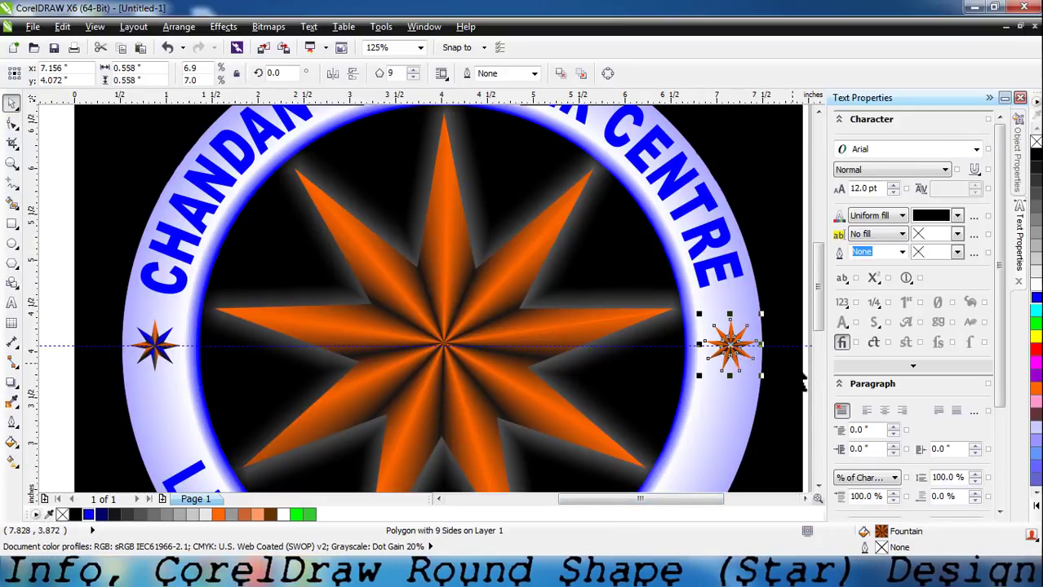
pyautogui.press('Delete')
pyautogui.click(156, 345)
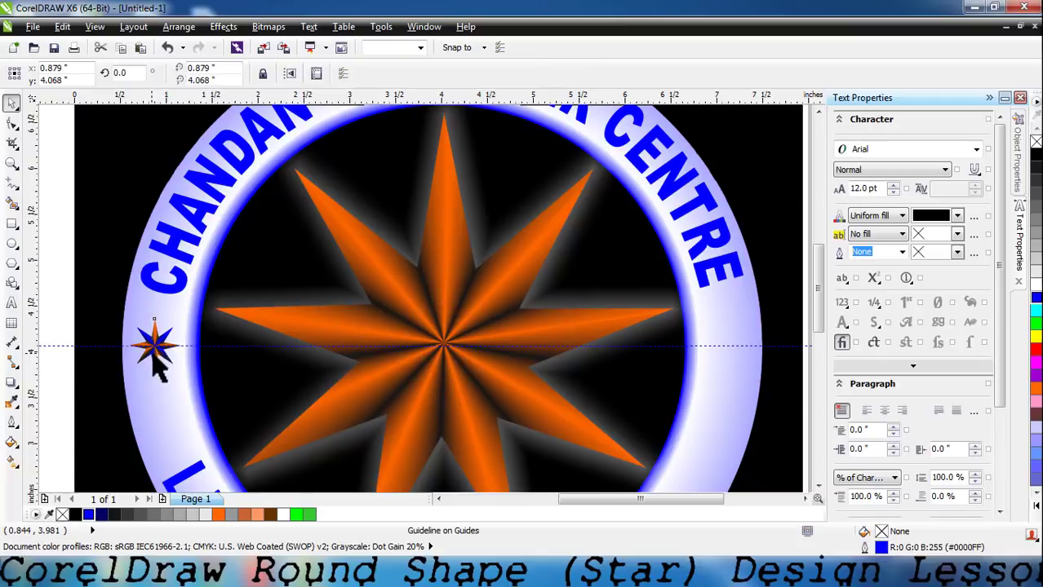
pyautogui.click(154, 349)
pyautogui.moveTo(563, 359); pyautogui.dragTo(733, 346)
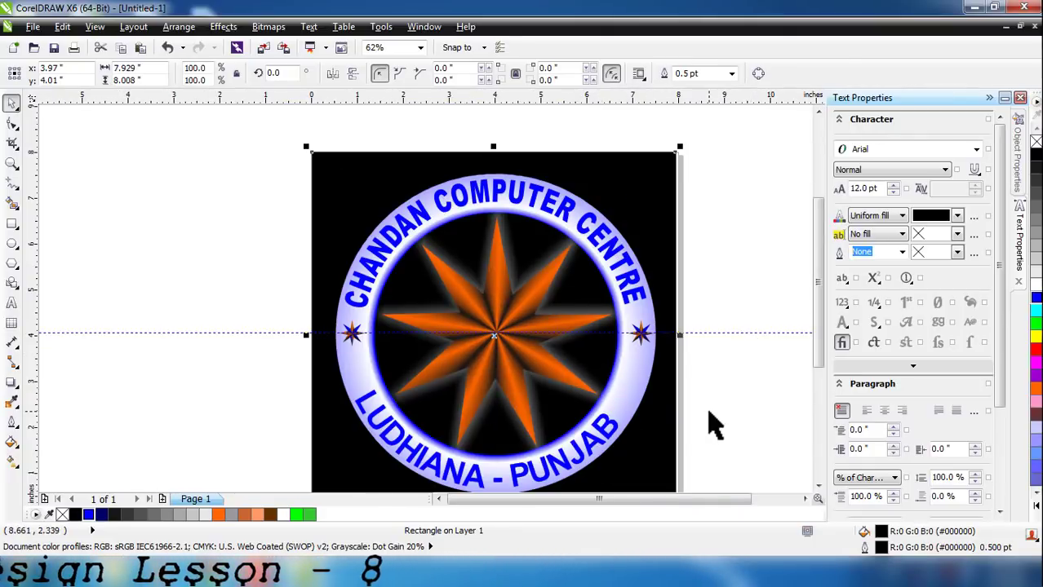
# Select the black background rectangle and close the Text Properties docker.
pyautogui.scroll(-1, 820, 297)
pyautogui.scroll(-3, 822, 297)
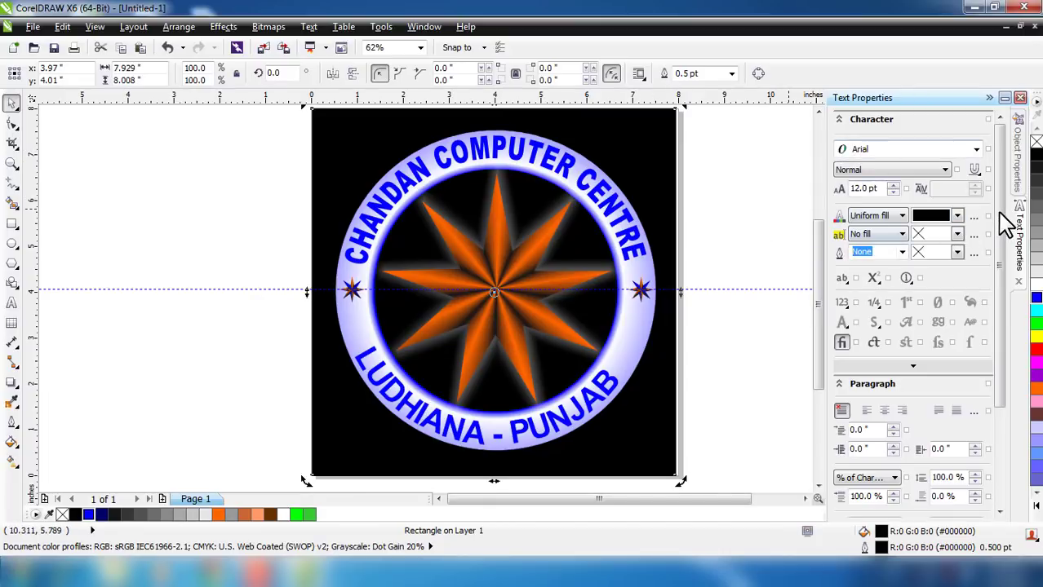
pyautogui.moveTo(1000, 210); pyautogui.dragTo(1010, 371)
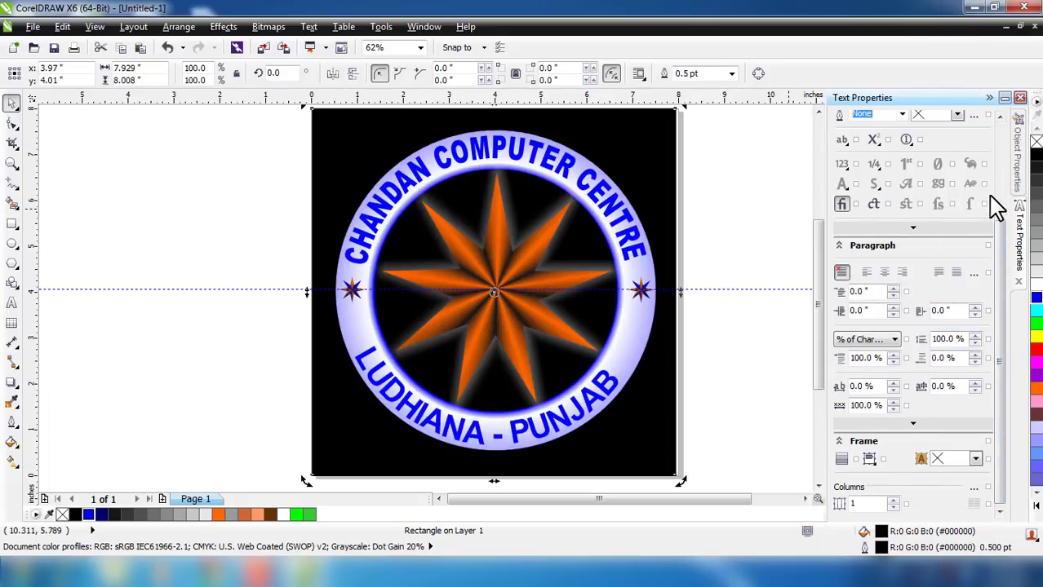
pyautogui.scroll(5, 996, 210)
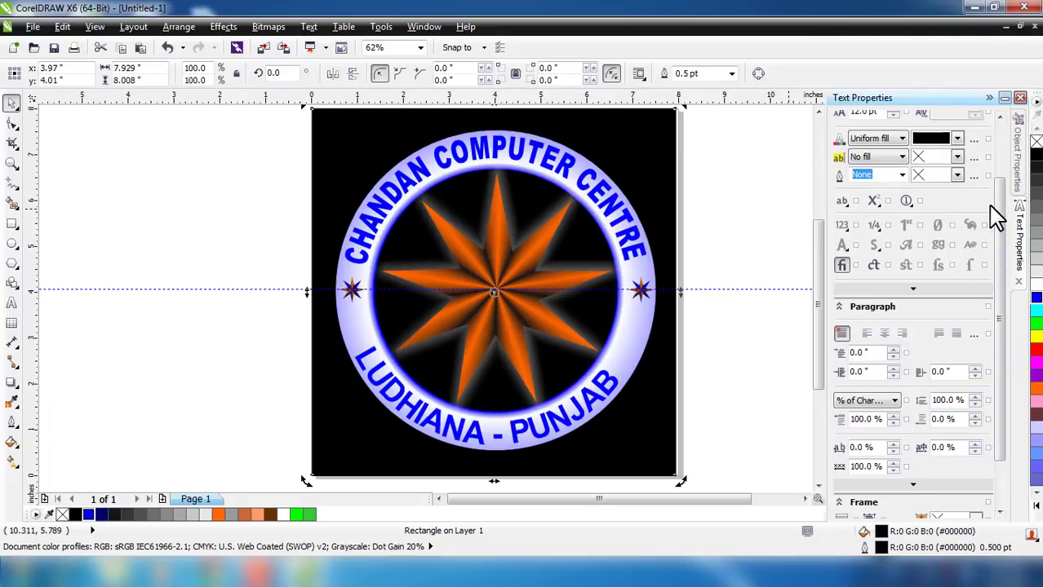
pyautogui.click(1020, 98)
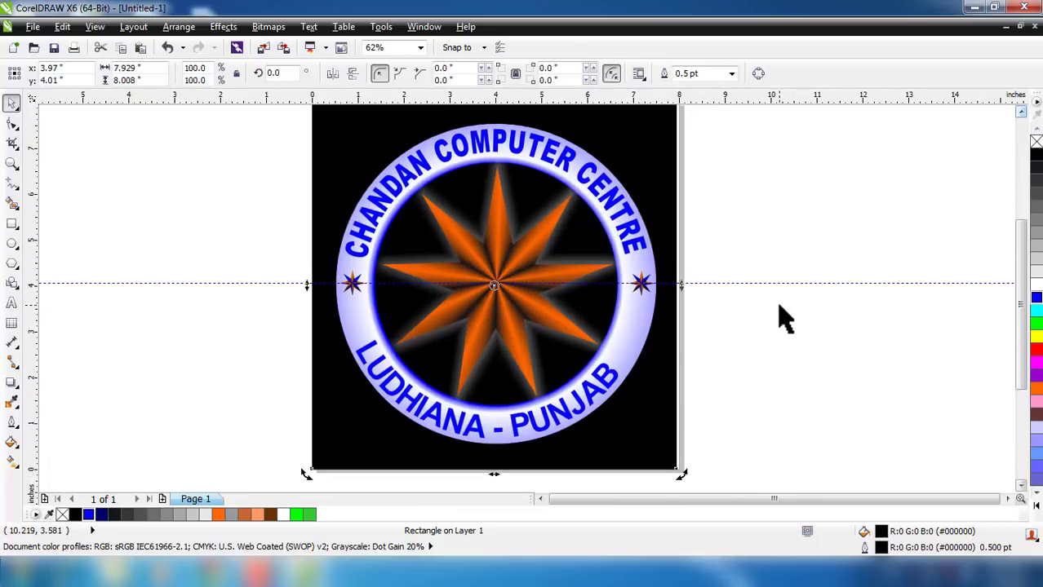
# Give the background rectangle a radial fountain fill with a custom-color blend in its object properties.
pyautogui.hotkey('alt', 'Return')
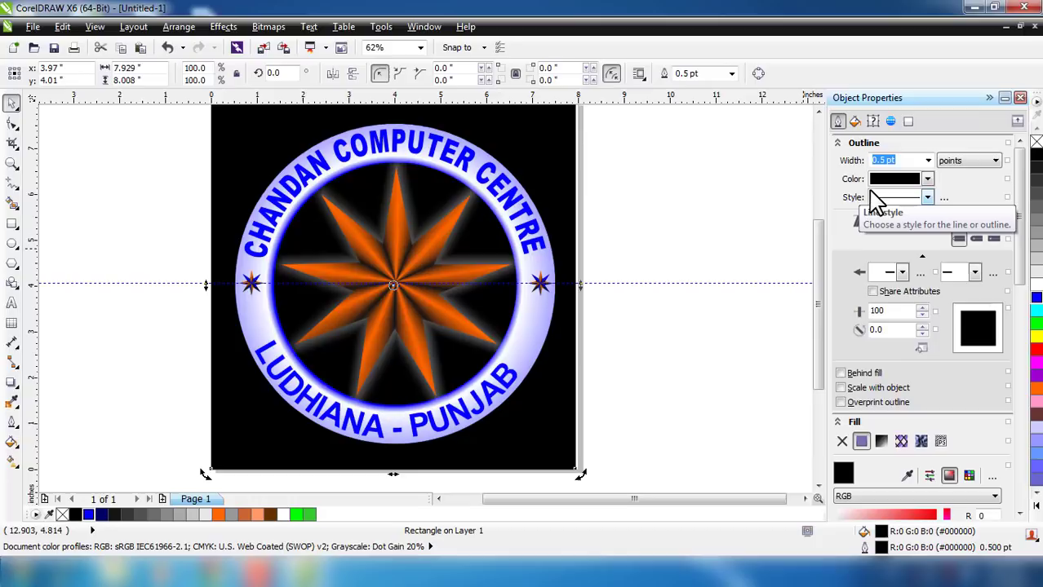
pyautogui.click(855, 120)
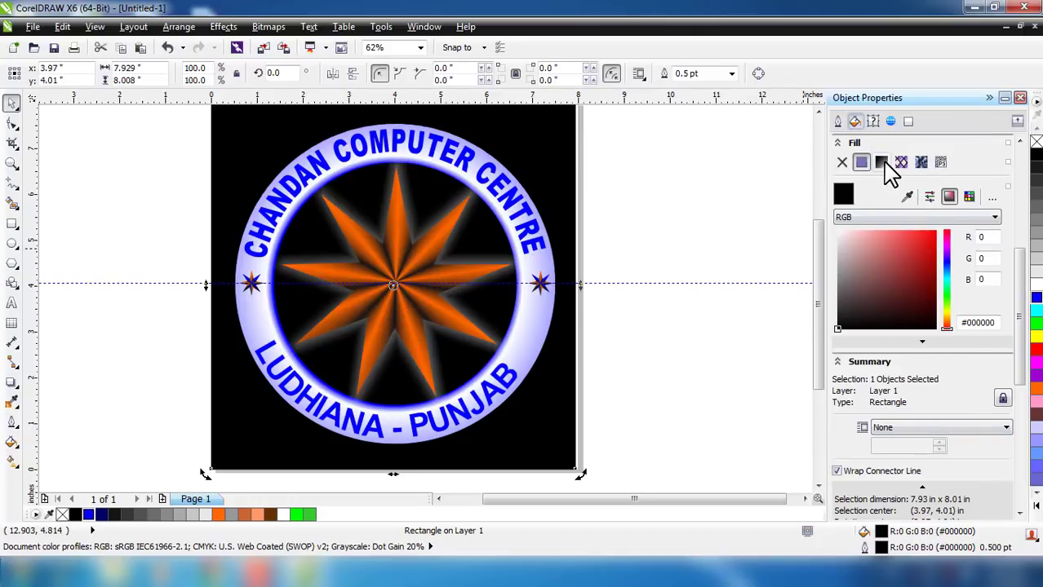
pyautogui.click(883, 161)
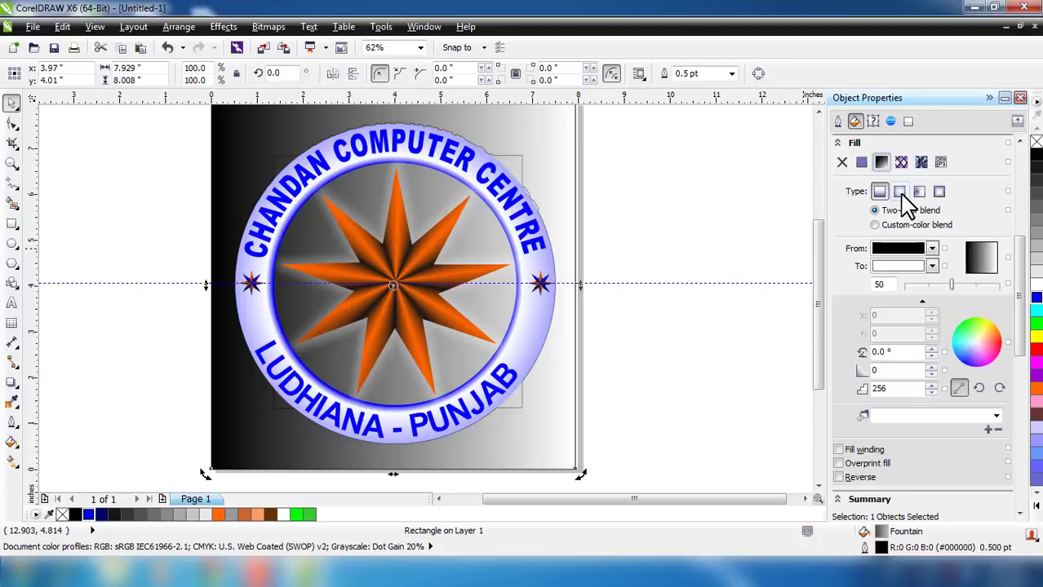
pyautogui.click(901, 192)
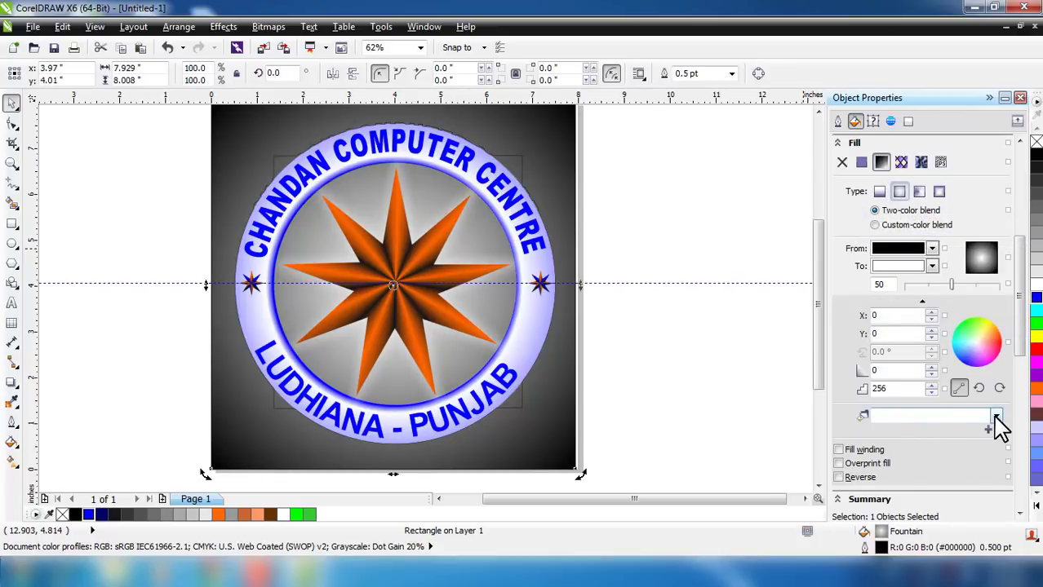
pyautogui.click(876, 226)
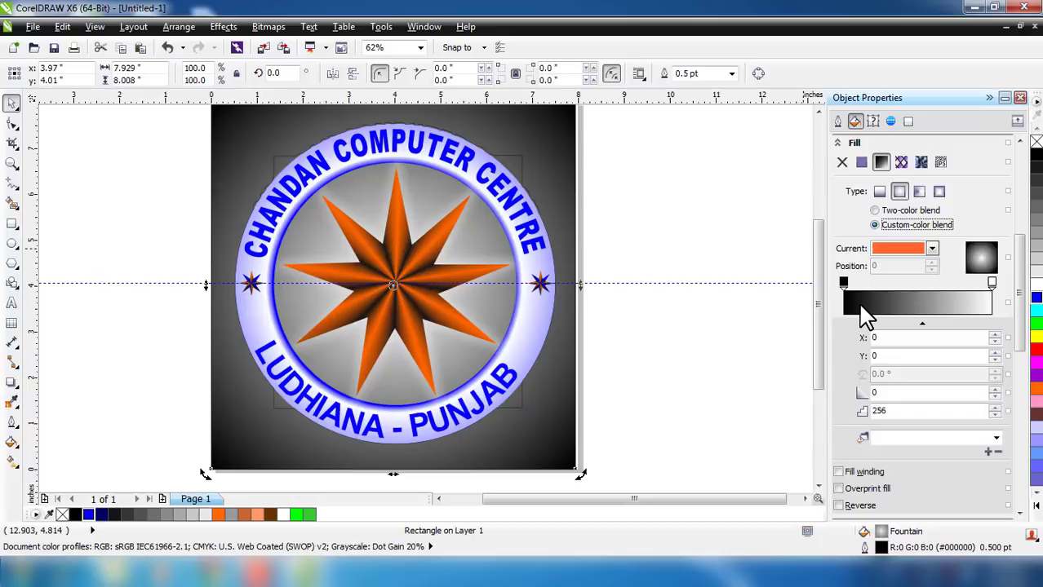
# Set the starting color at position 0 of the background's custom radial fill to dark red.
pyautogui.click(843, 283)
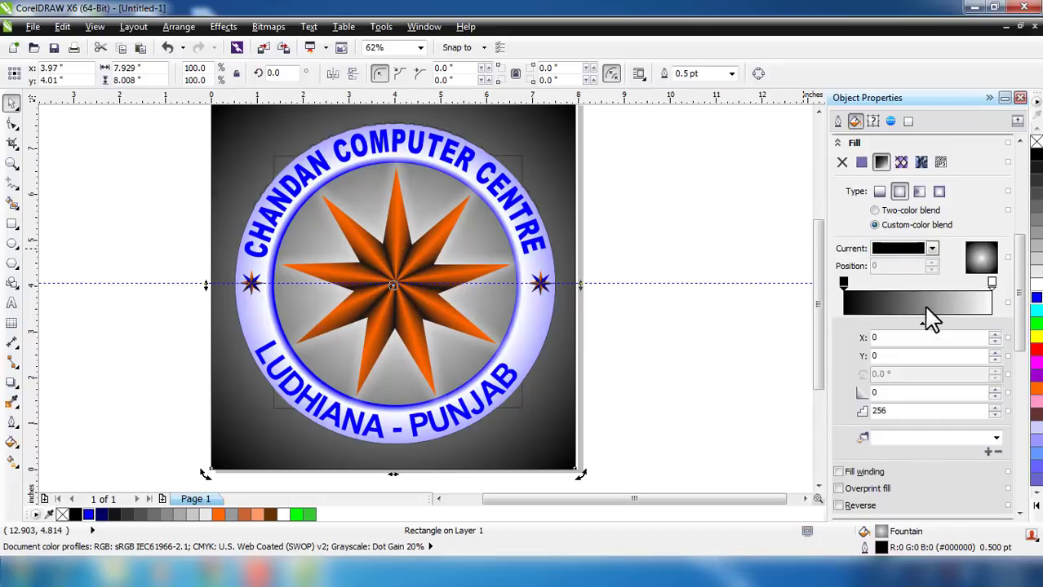
pyautogui.click(1035, 416)
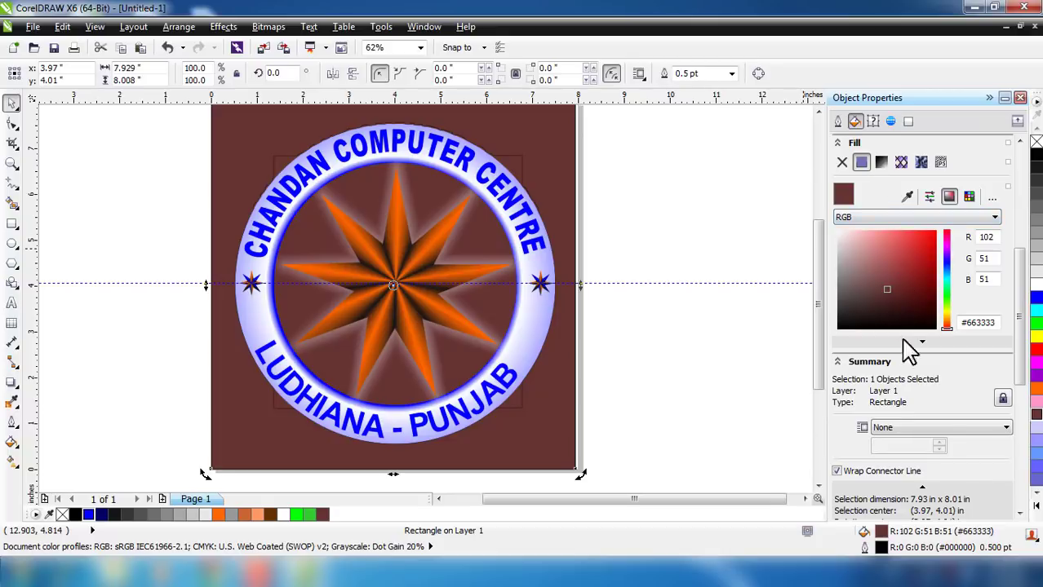
pyautogui.click(885, 164)
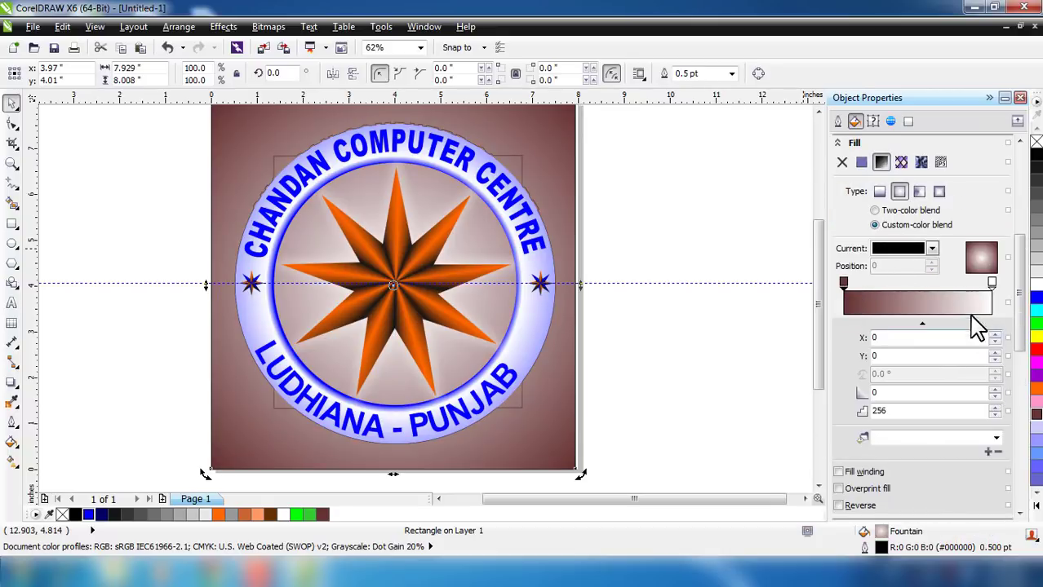
pyautogui.click(930, 249)
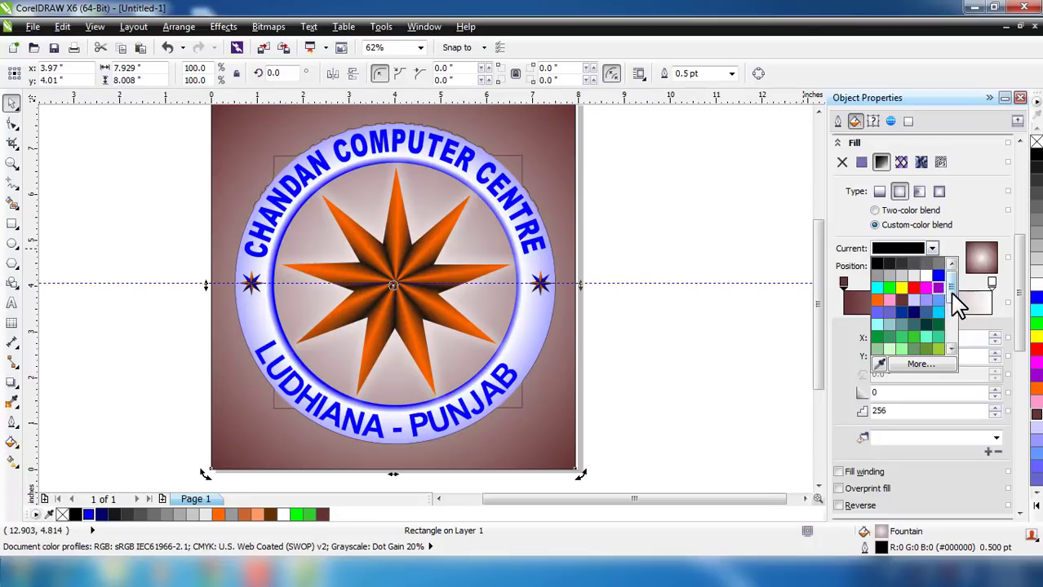
pyautogui.moveTo(951, 275); pyautogui.dragTo(948, 330)
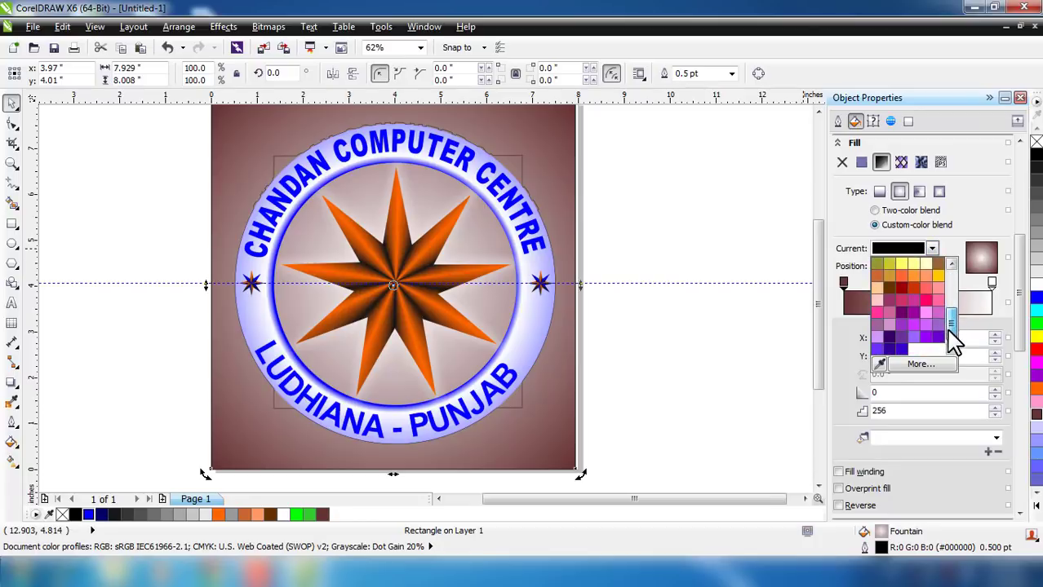
pyautogui.click(901, 287)
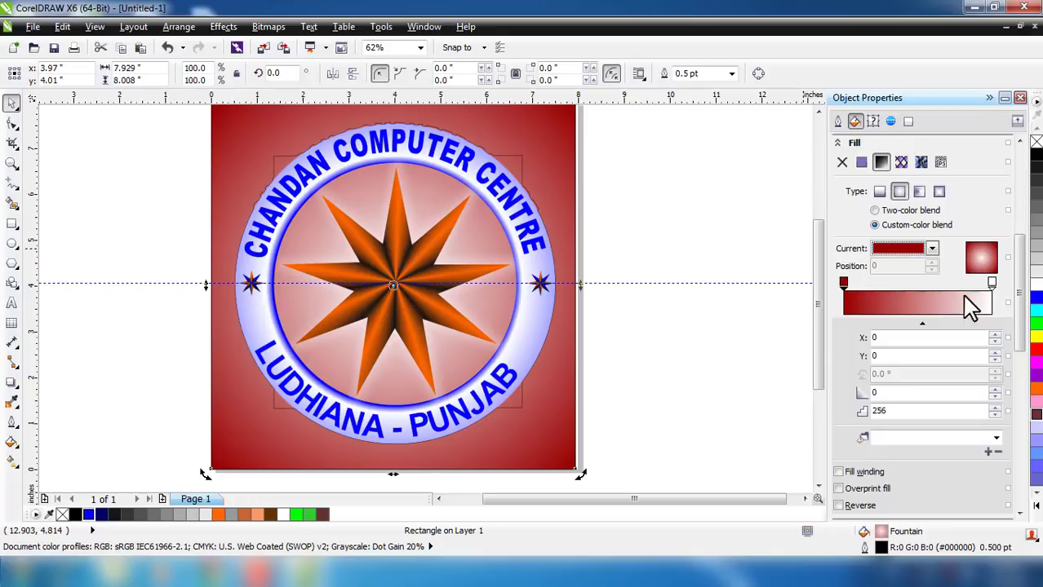
# Add two intermediate nodes to the background's radial gradient: near-black at position 32 and black at position 71.
pyautogui.doubleClick(890, 293)
pyautogui.click(932, 249)
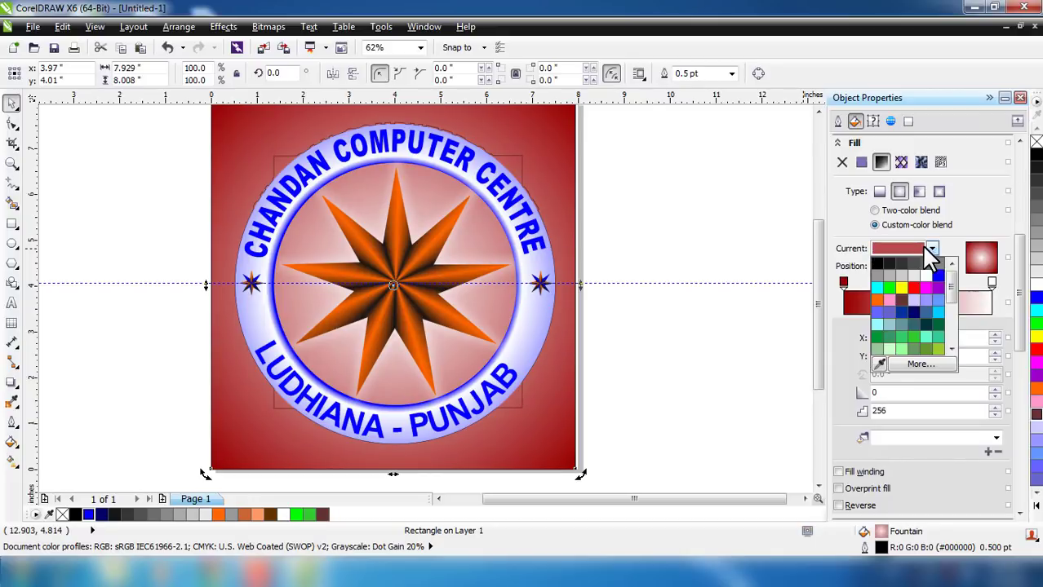
pyautogui.click(883, 259)
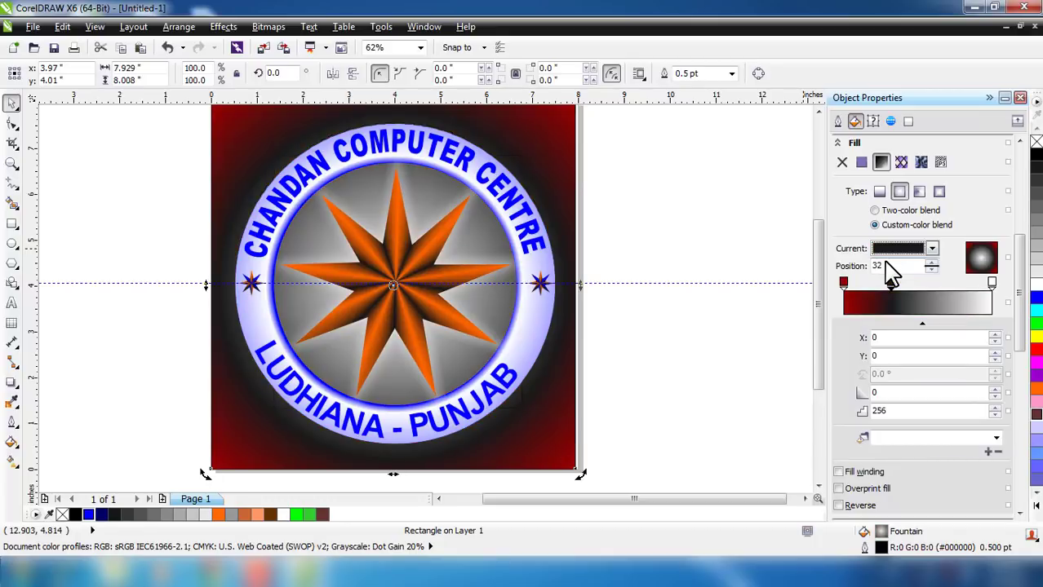
pyautogui.click(955, 292)
pyautogui.click(932, 248)
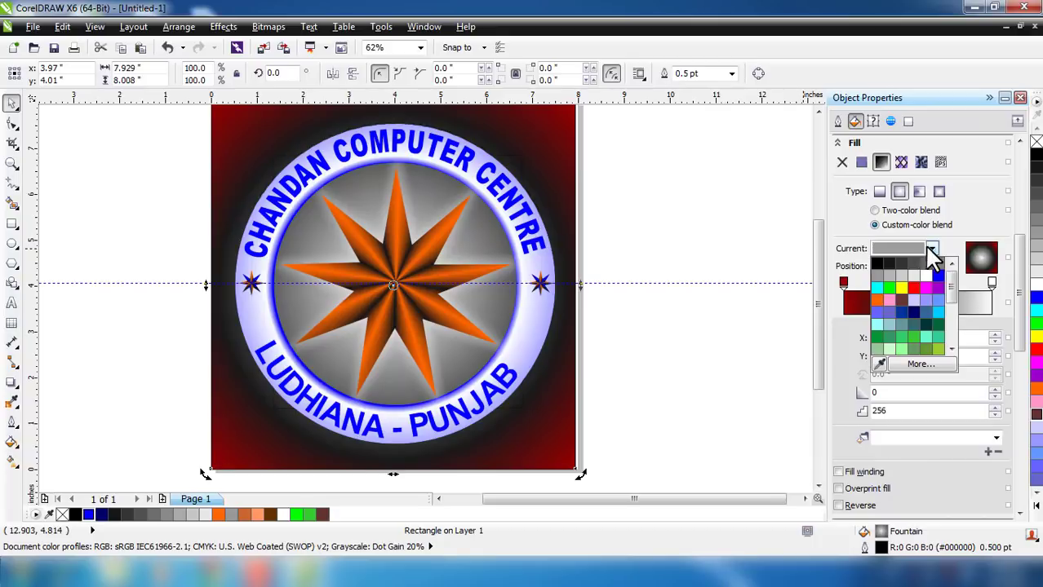
pyautogui.click(878, 259)
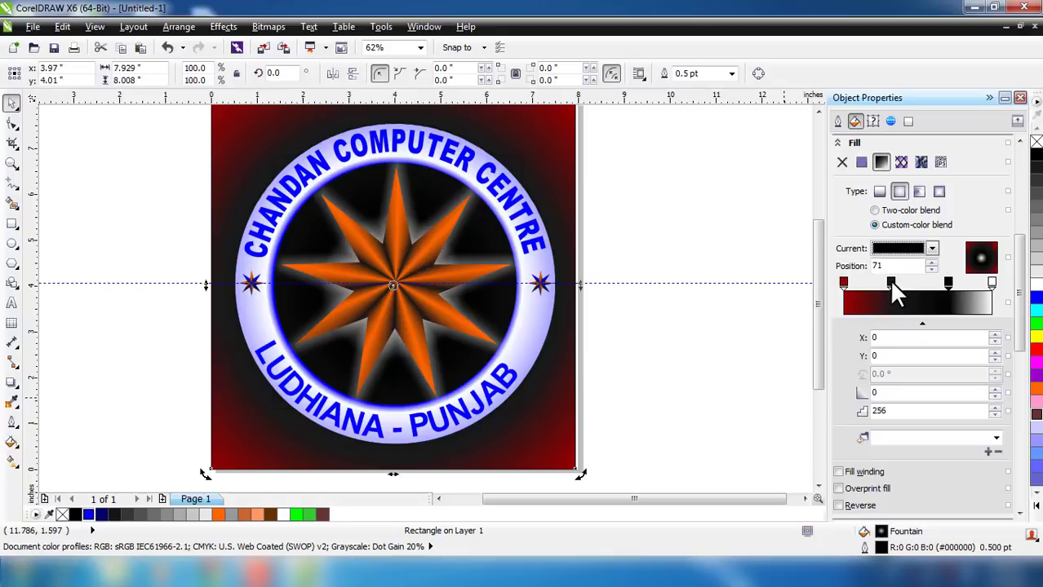
# Move the gradient's near-black node to position 37 and its black node to position 84, and deselect the background.
pyautogui.moveTo(885, 281); pyautogui.dragTo(883, 281)
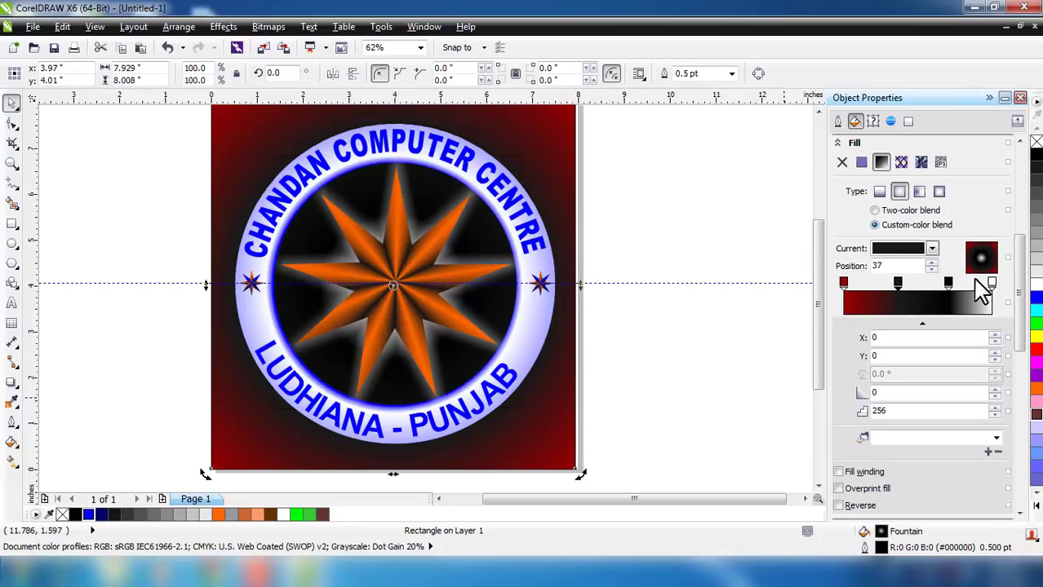
pyautogui.moveTo(948, 281); pyautogui.dragTo(971, 285)
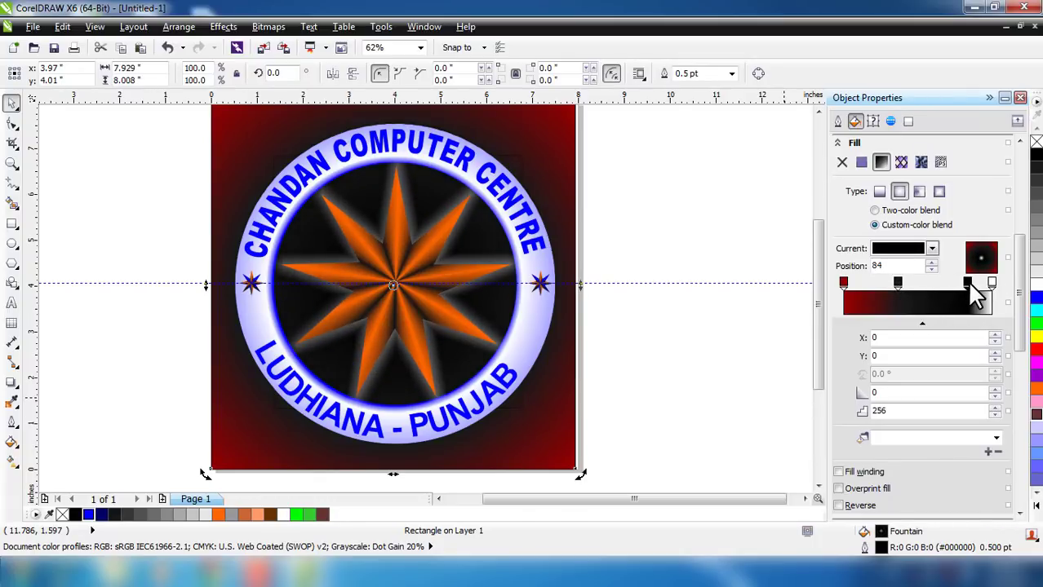
pyautogui.scroll(-2, 781, 327)
pyautogui.scroll(2, 701, 310)
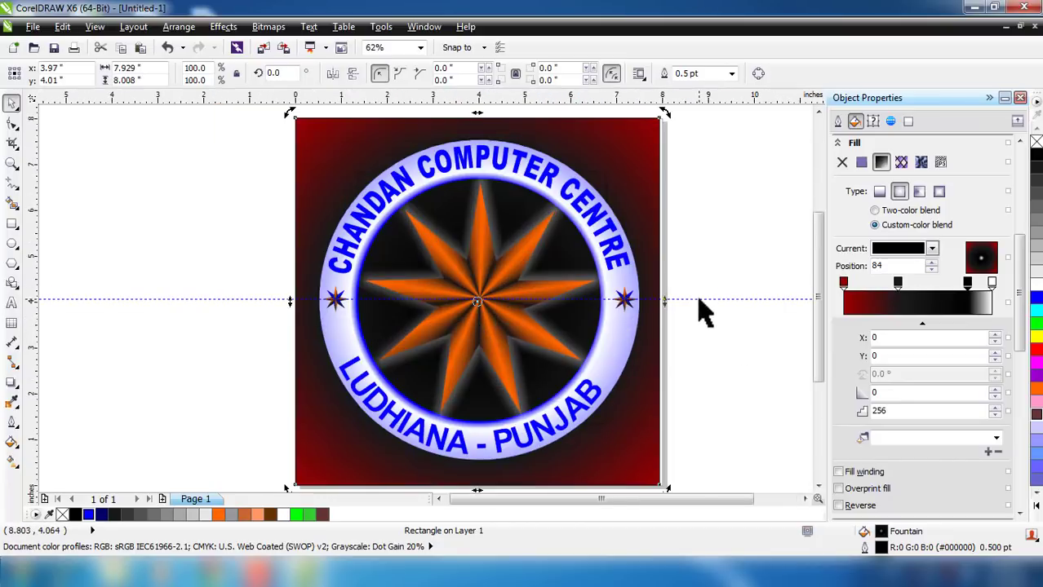
pyautogui.click(731, 365)
pyautogui.moveTo(708, 501); pyautogui.dragTo(761, 501)
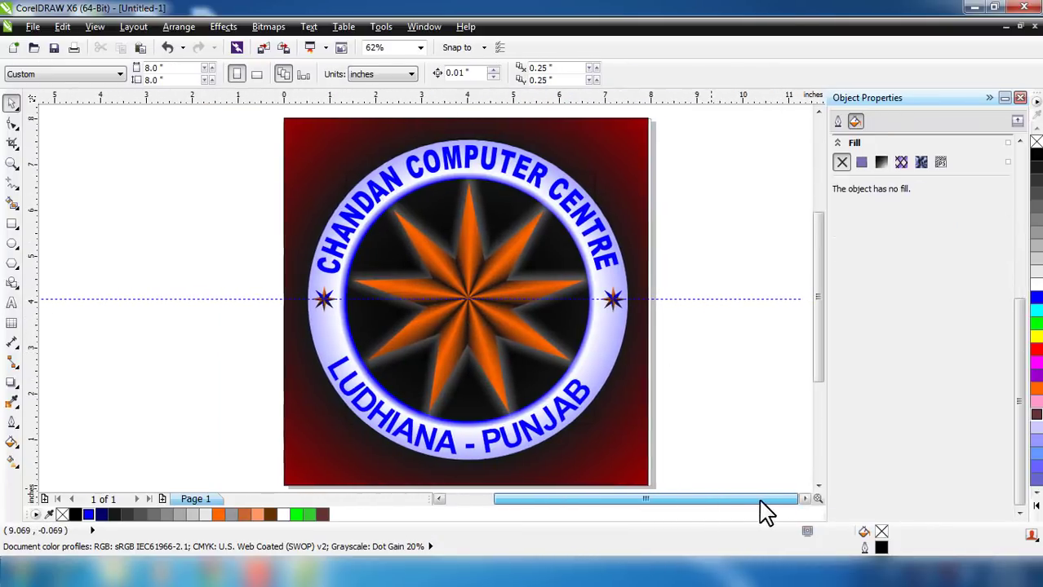
pyautogui.click(806, 498)
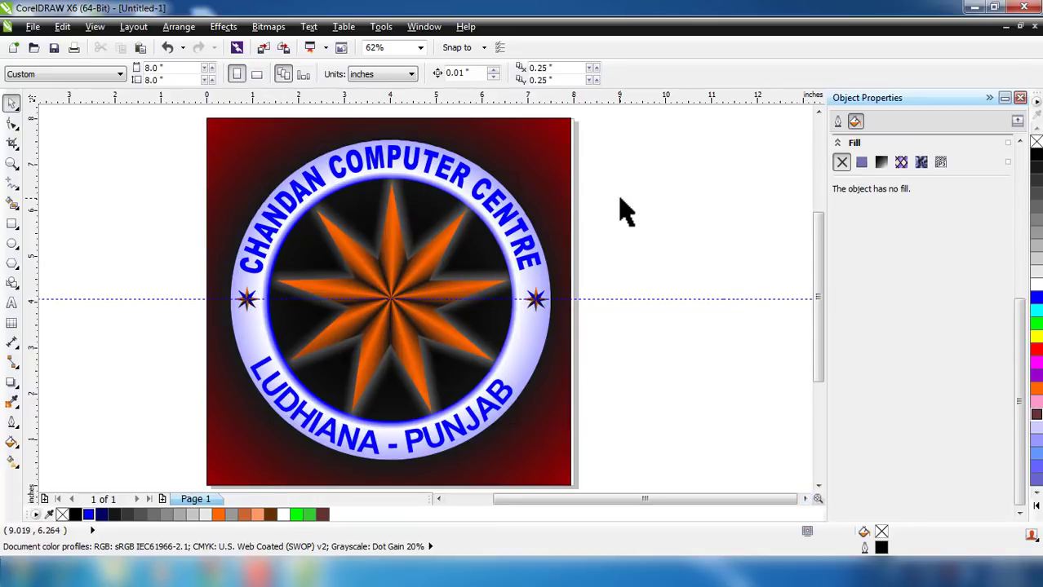
# Save the drawing as Untitled-1 in CDR format in the Documents library.
pyautogui.click(32, 26)
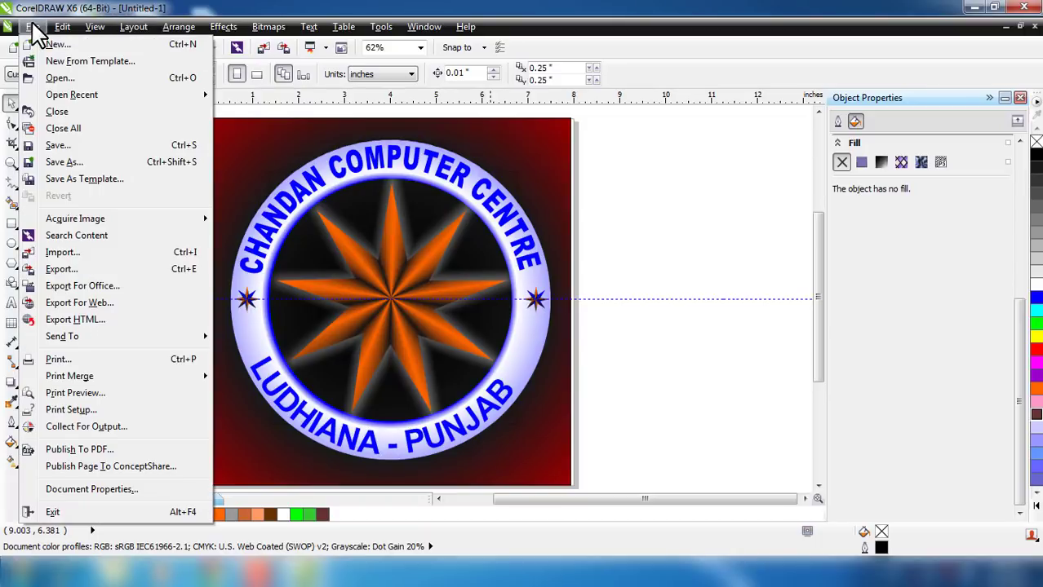
pyautogui.click(65, 164)
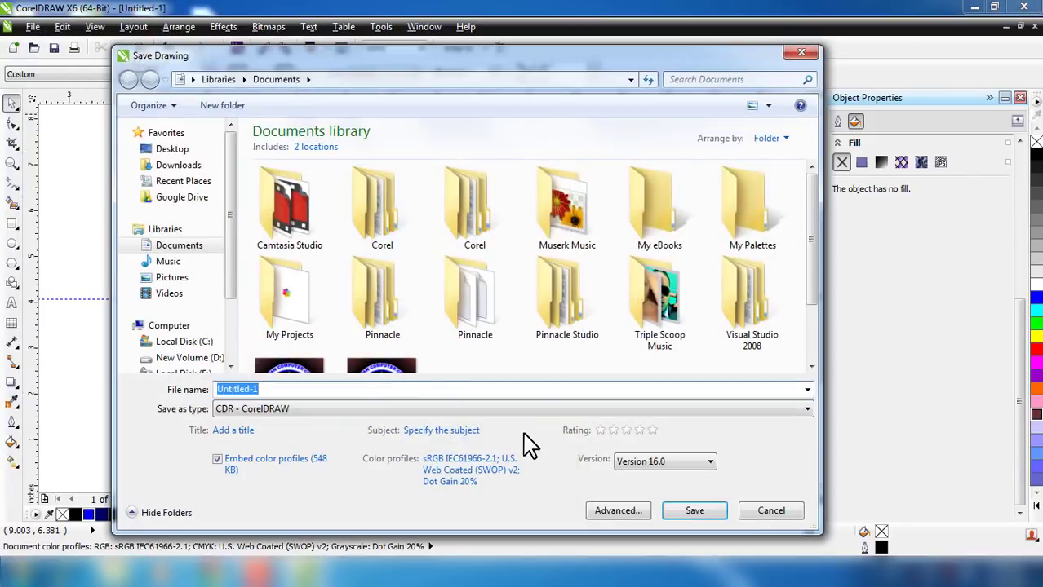
pyautogui.click(689, 514)
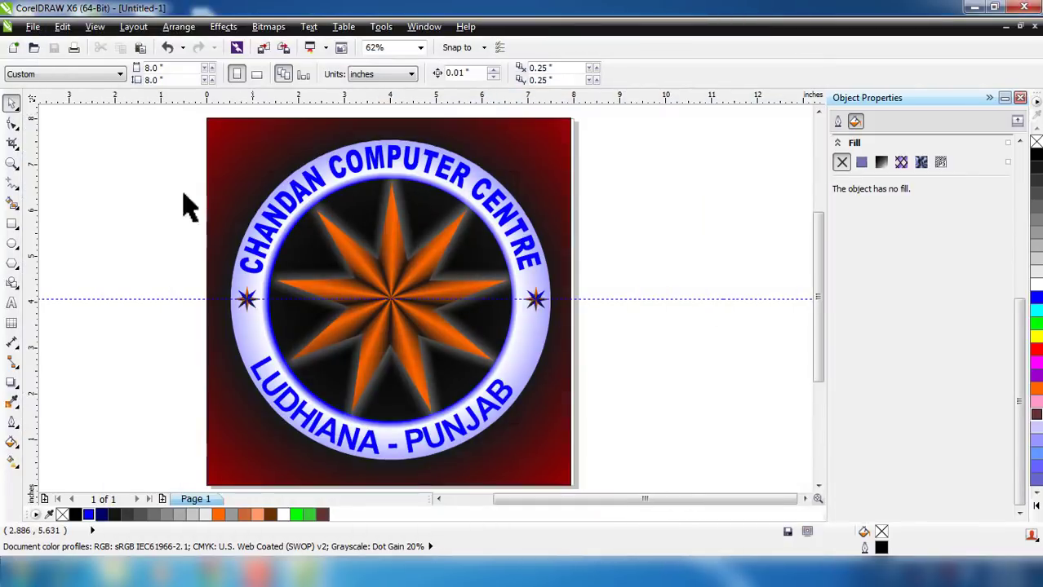
# Export the design to the Desktop as a JPEG named 47, in RGB color at High quality 80%.
pyautogui.click(31, 28)
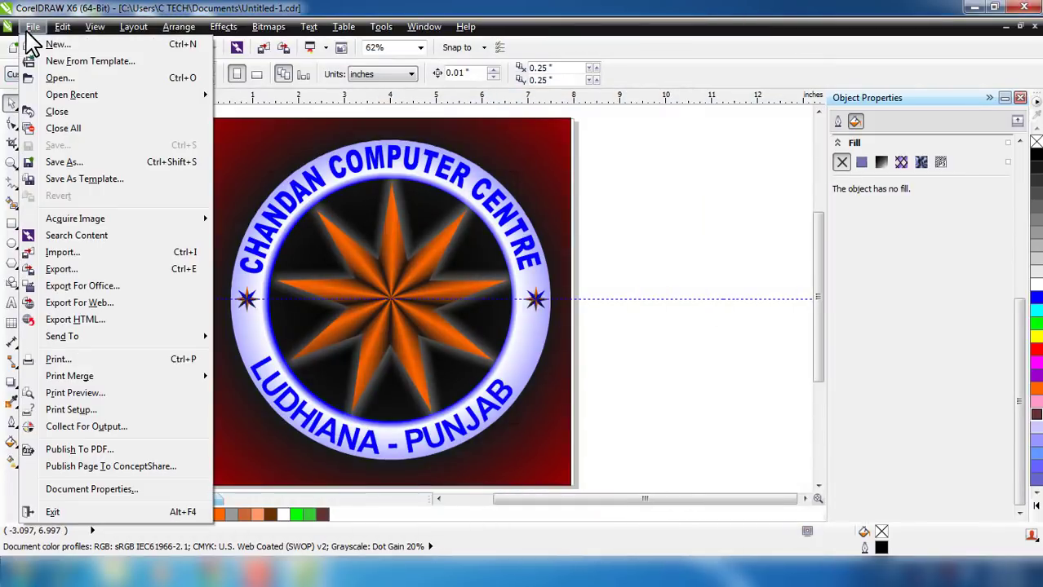
pyautogui.click(98, 275)
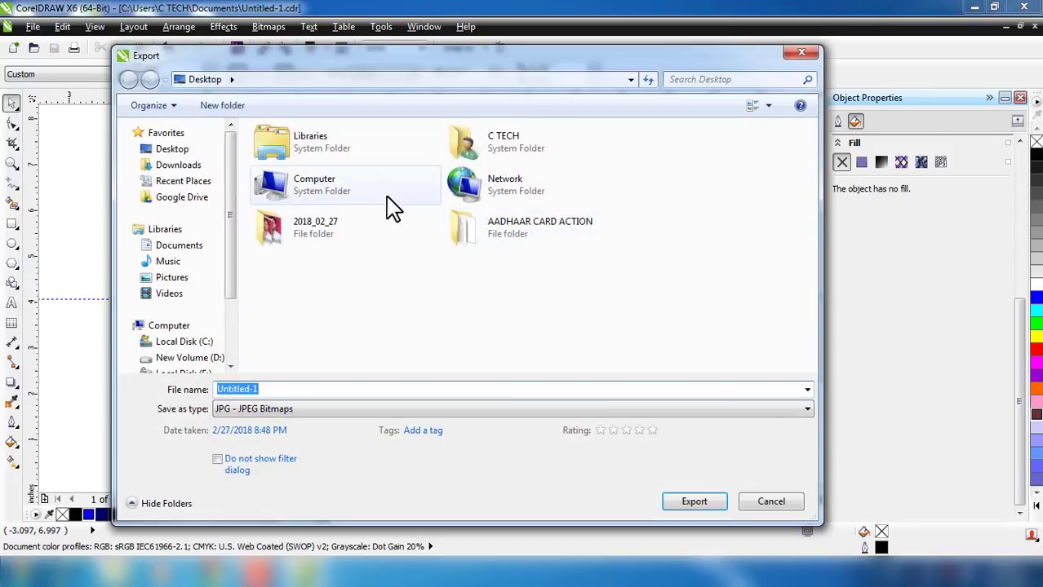
pyautogui.click(173, 149)
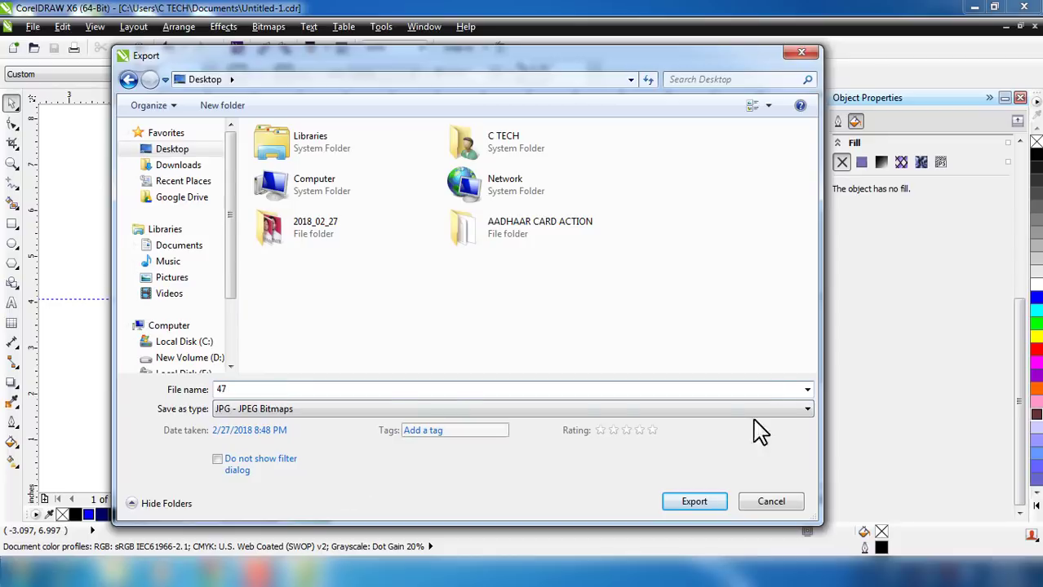
pyautogui.click(694, 502)
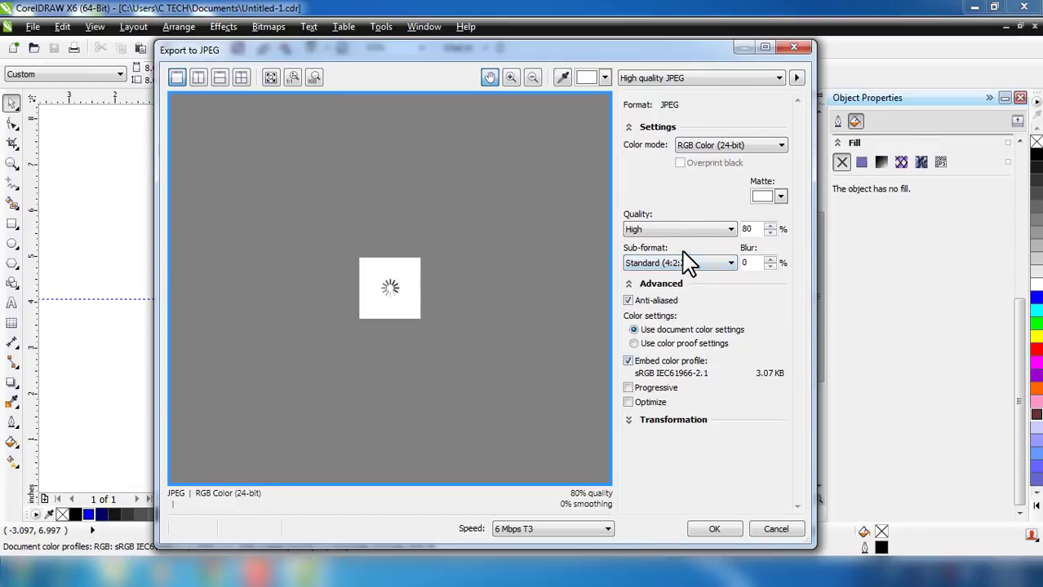
pyautogui.click(716, 529)
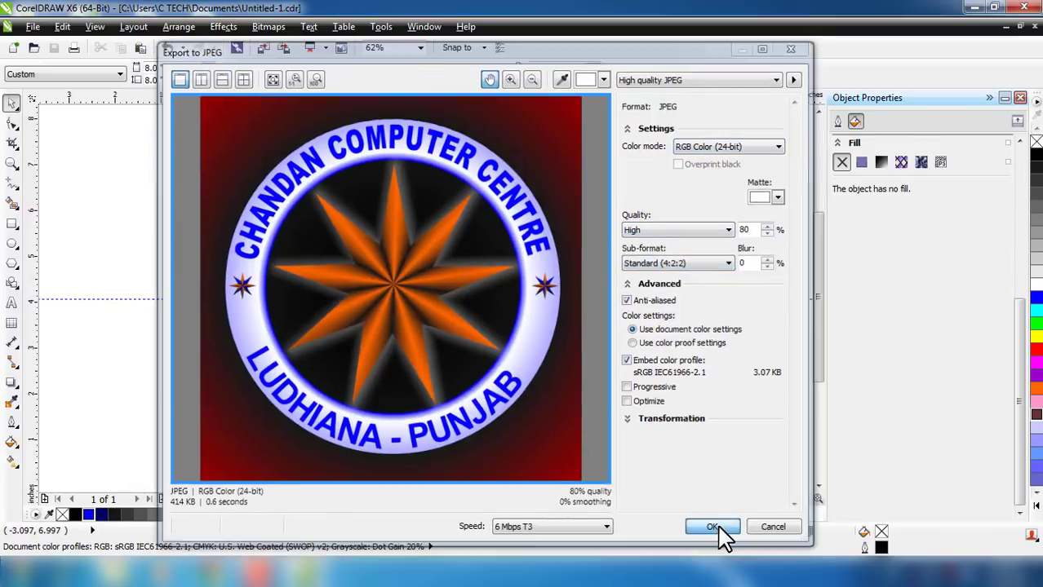
# Switch to the desktop, open the exported image 47 in Windows Photo Viewer and set it as the desktop background.
pyautogui.click(974, 8)
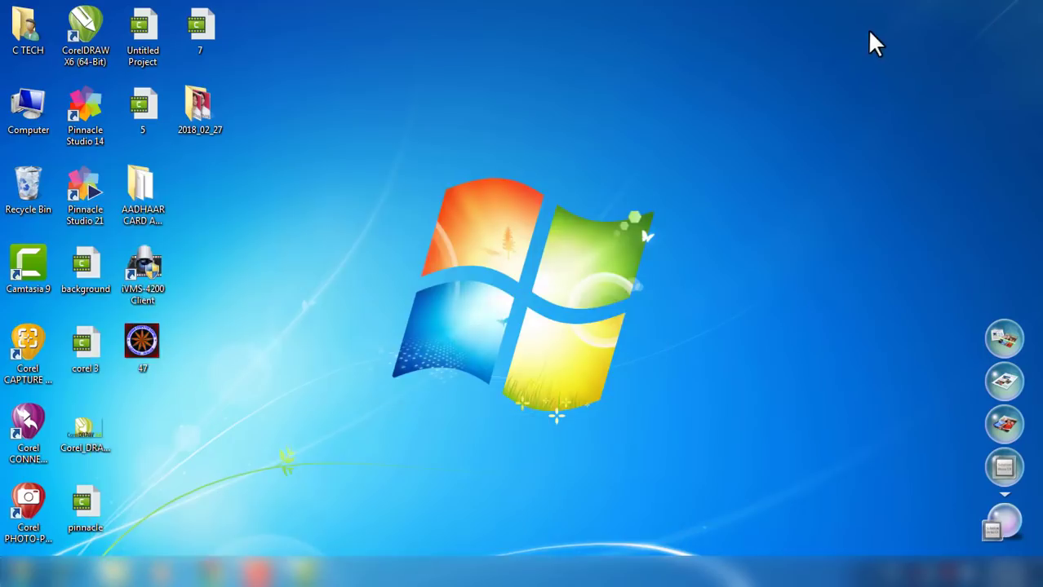
pyautogui.rightClick(150, 341)
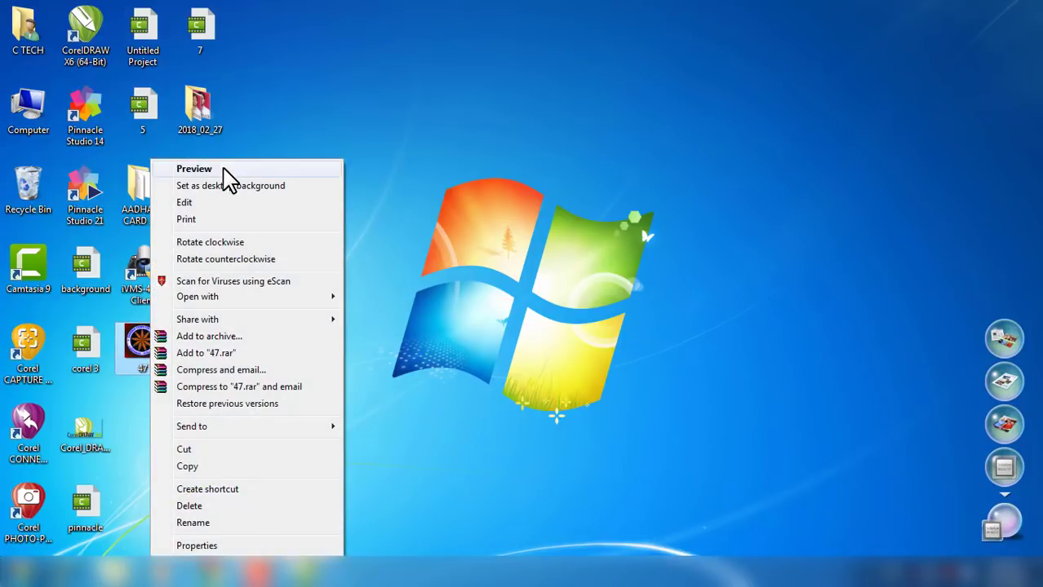
pyautogui.click(228, 166)
pyautogui.rightClick(630, 197)
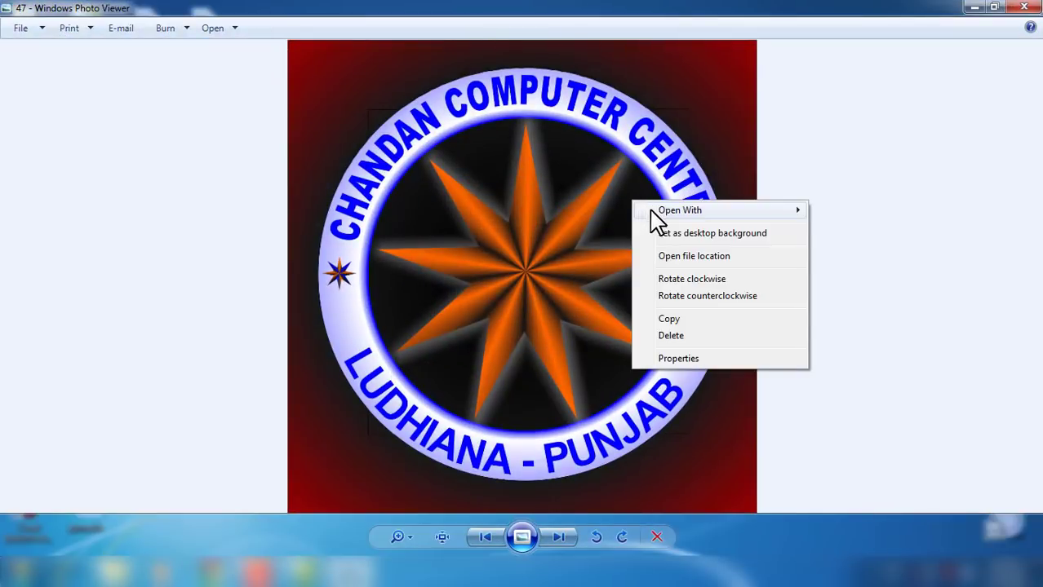
pyautogui.click(662, 236)
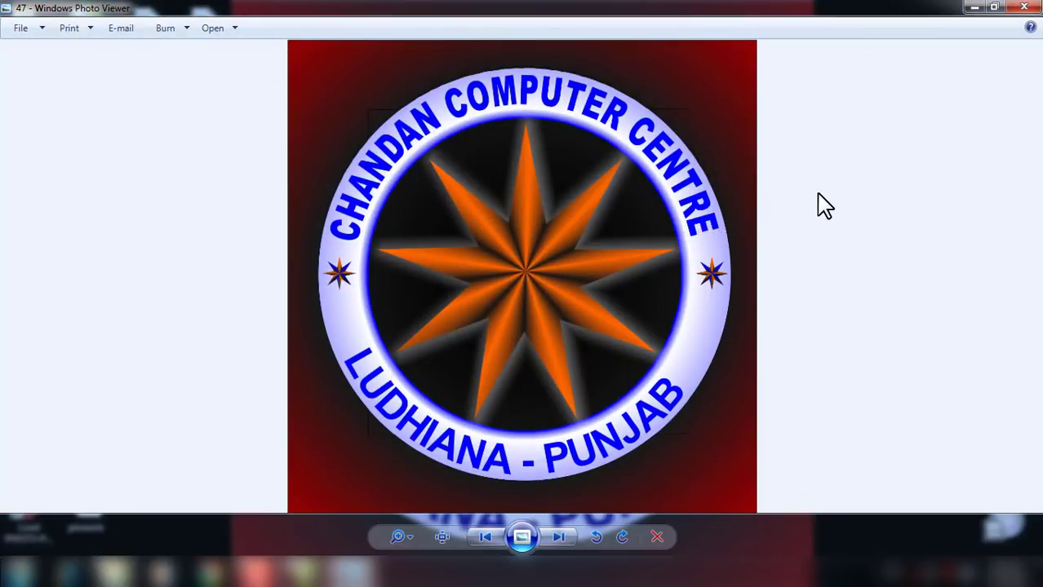
pyautogui.scroll(1, 817, 196)
pyautogui.scroll(-1, 817, 196)
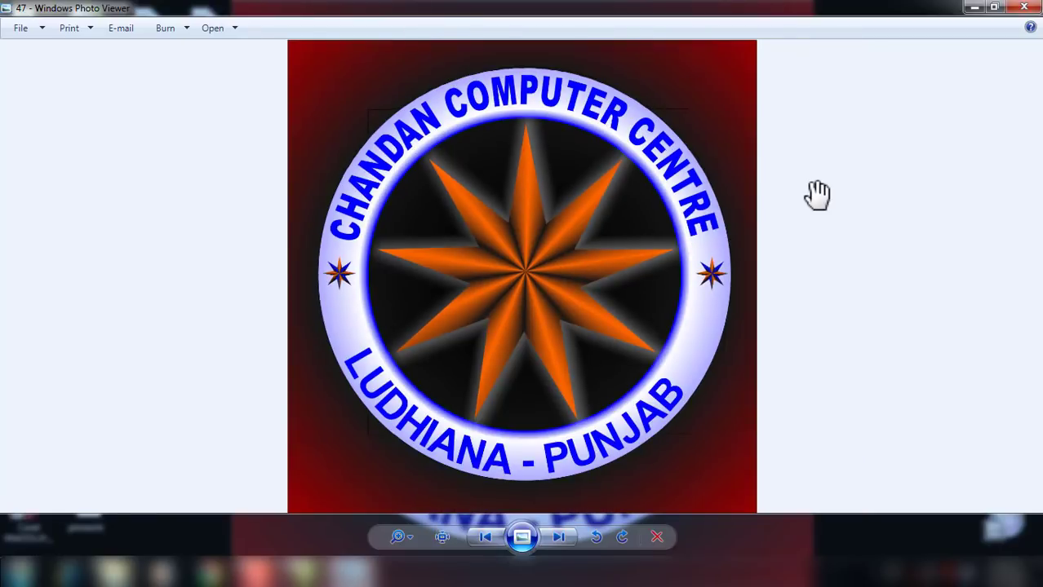